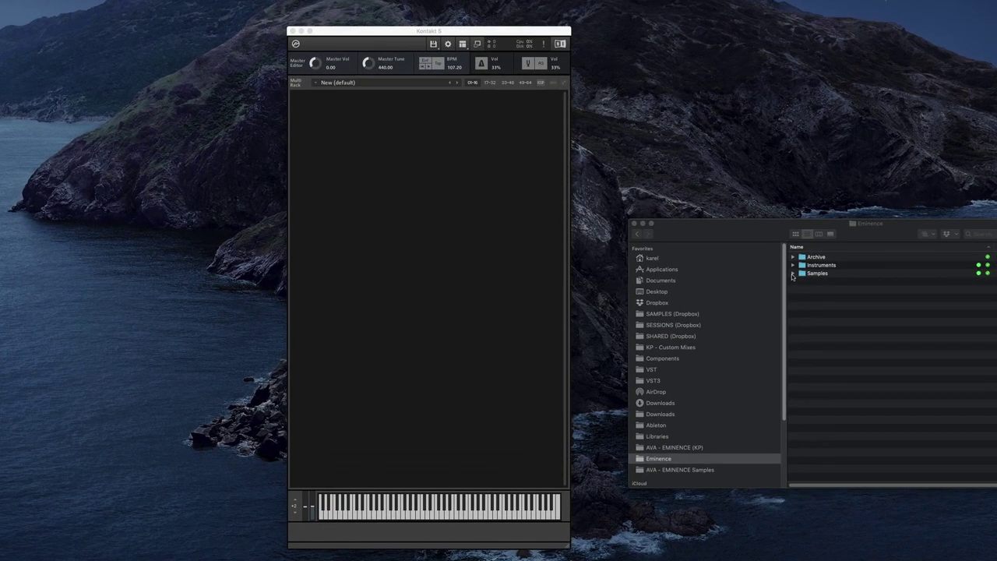
# Step: Drag the seven AVA - EMINENCE .nki files from Finder into the Quick-Load EMINENCE folder
pyautogui.rightClick(459, 256)
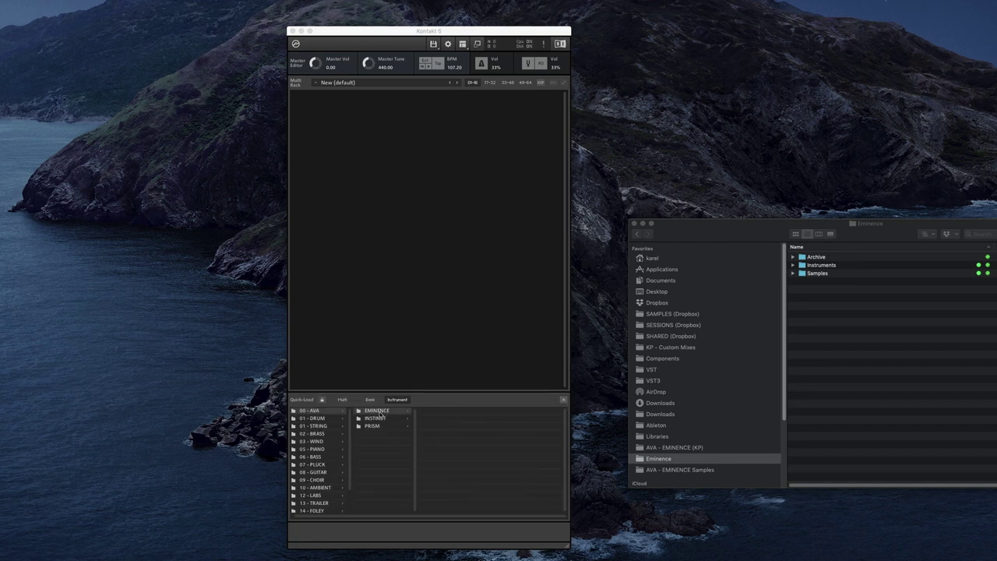
pyautogui.click(793, 265)
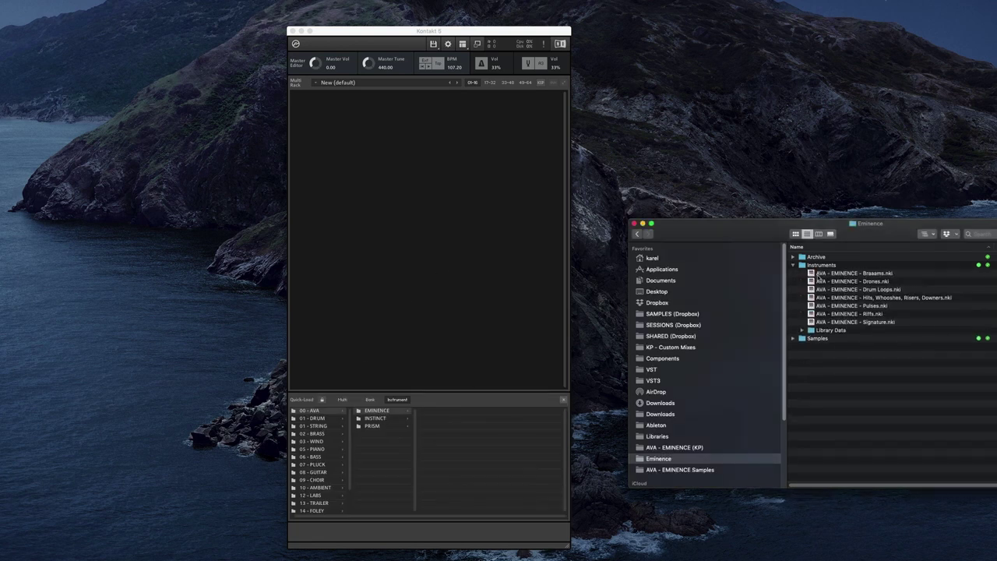
pyautogui.click(820, 274)
pyautogui.keyDown('shift'); pyautogui.click(837, 322); pyautogui.keyUp('shift')
pyautogui.moveTo(838, 323); pyautogui.dragTo(487, 449)
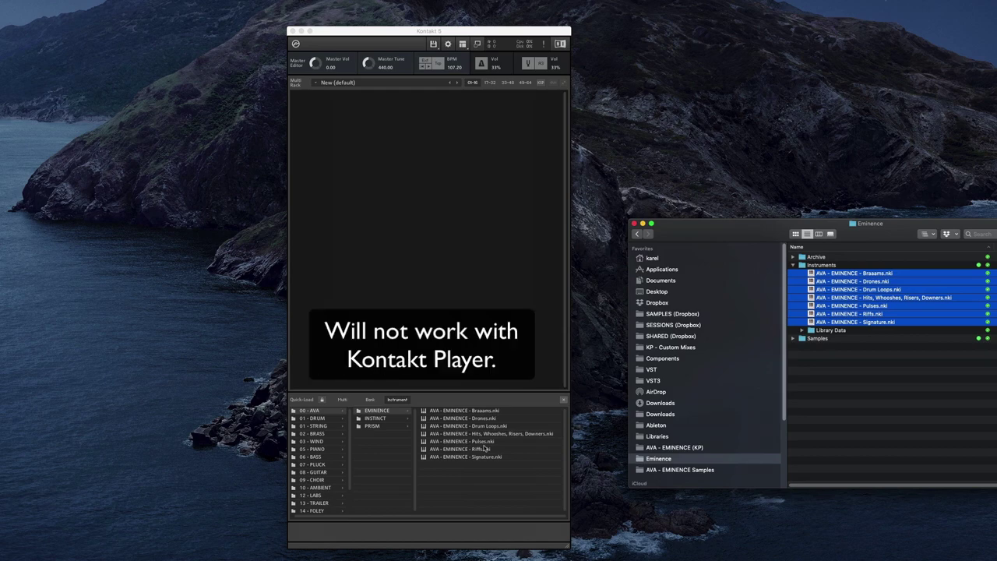
# Step: Expand Samples and LOOPS in Finder, briefly peeking into DRUM KITS, PULSES and RIFFS
pyautogui.click(794, 339)
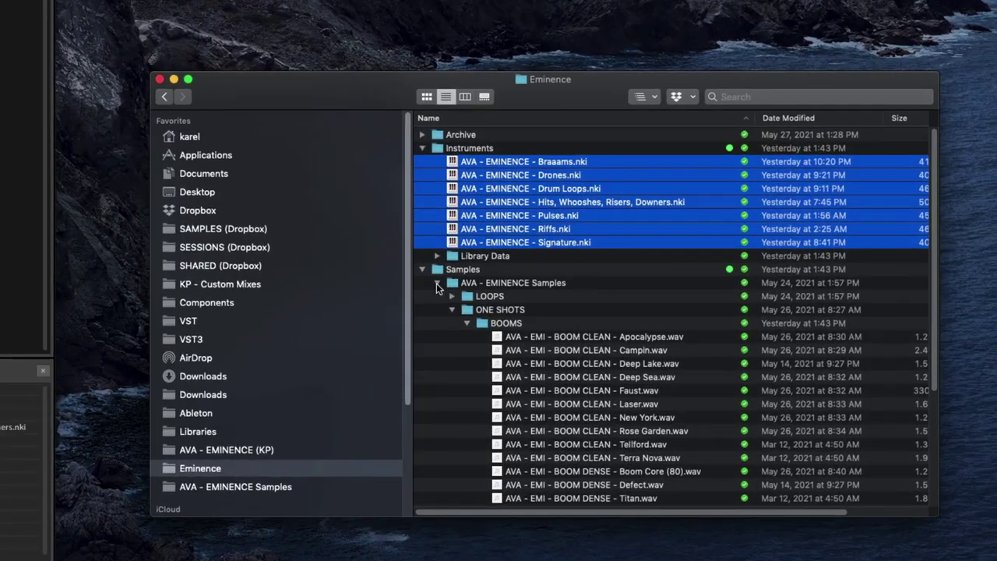
pyautogui.click(803, 346)
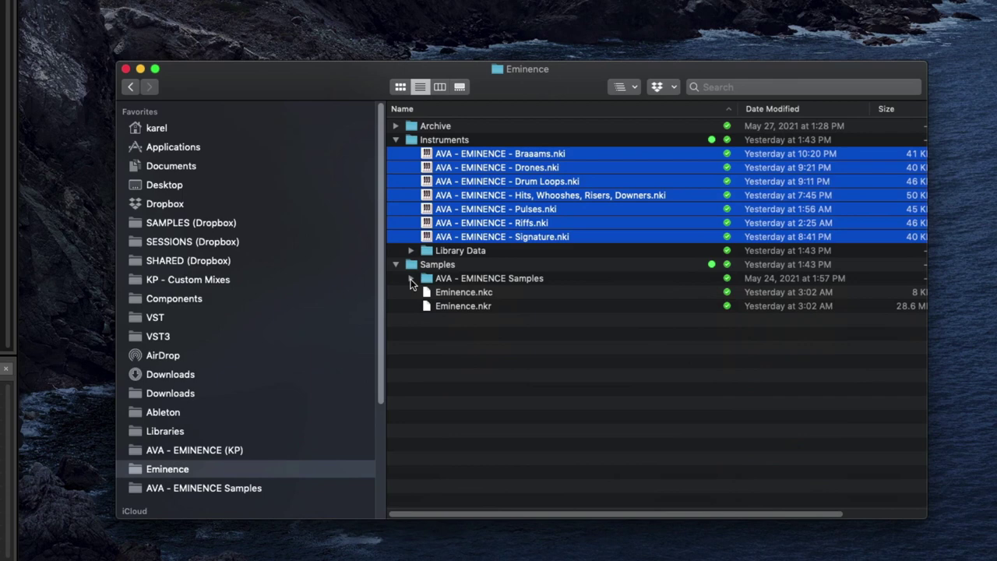
pyautogui.click(802, 347)
pyautogui.click(427, 305)
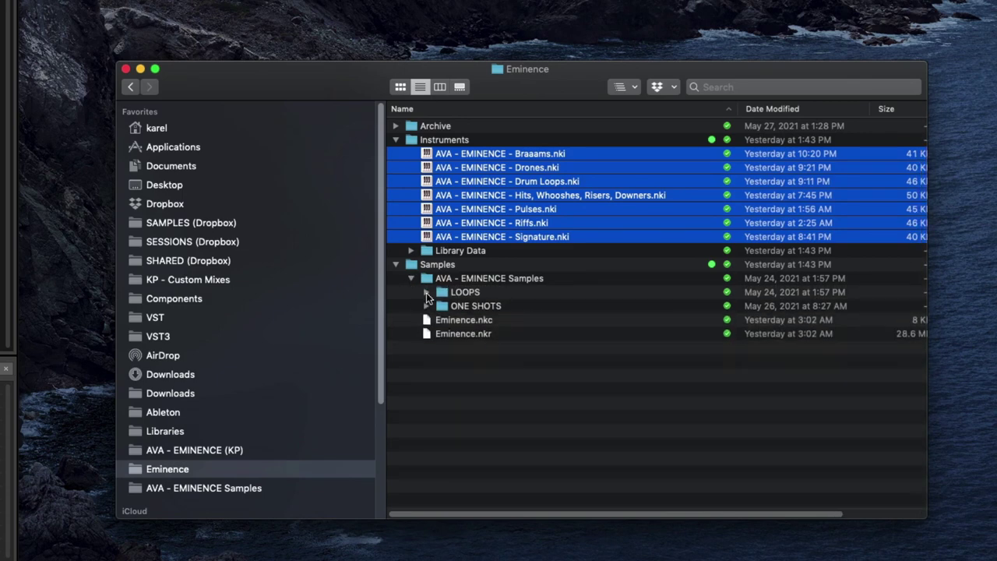
pyautogui.click(426, 292)
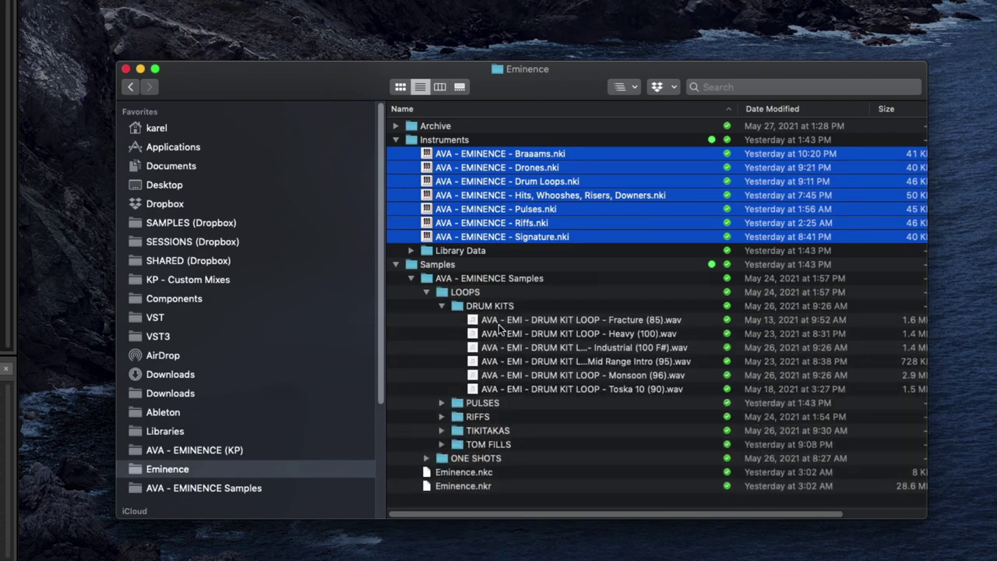
pyautogui.click(441, 307)
pyautogui.click(441, 320)
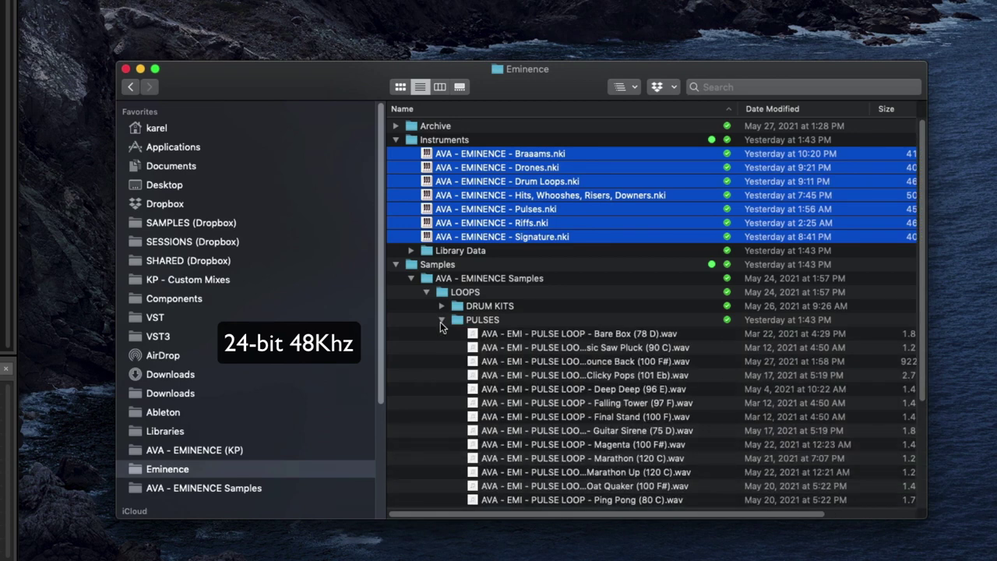
pyautogui.click(441, 320)
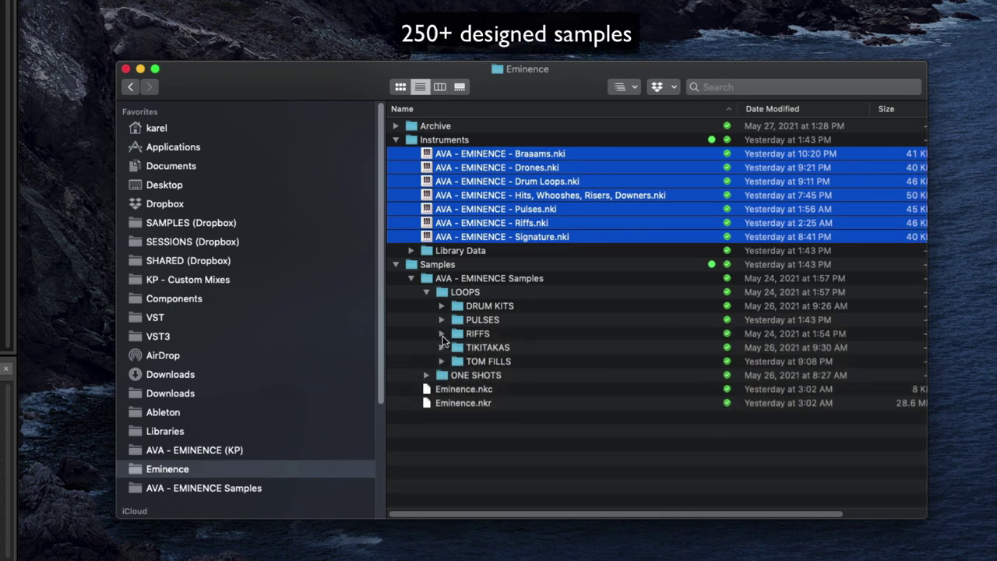
pyautogui.click(442, 334)
pyautogui.click(442, 334)
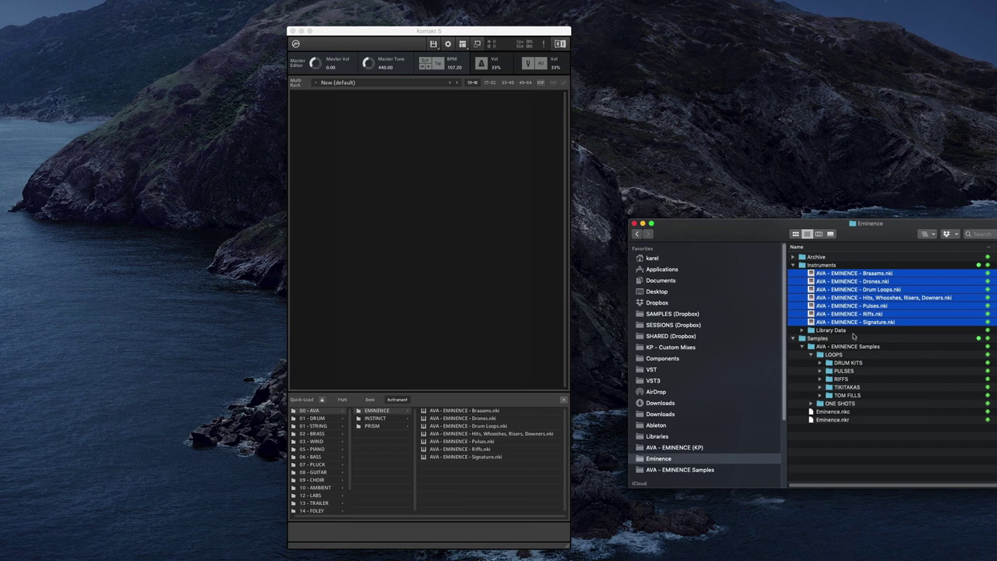
# Step: Load AVA - EMINENCE - Braaams.nki from Finder into the empty rack
pyautogui.click(844, 275)
pyautogui.moveTo(845, 275); pyautogui.dragTo(477, 237)
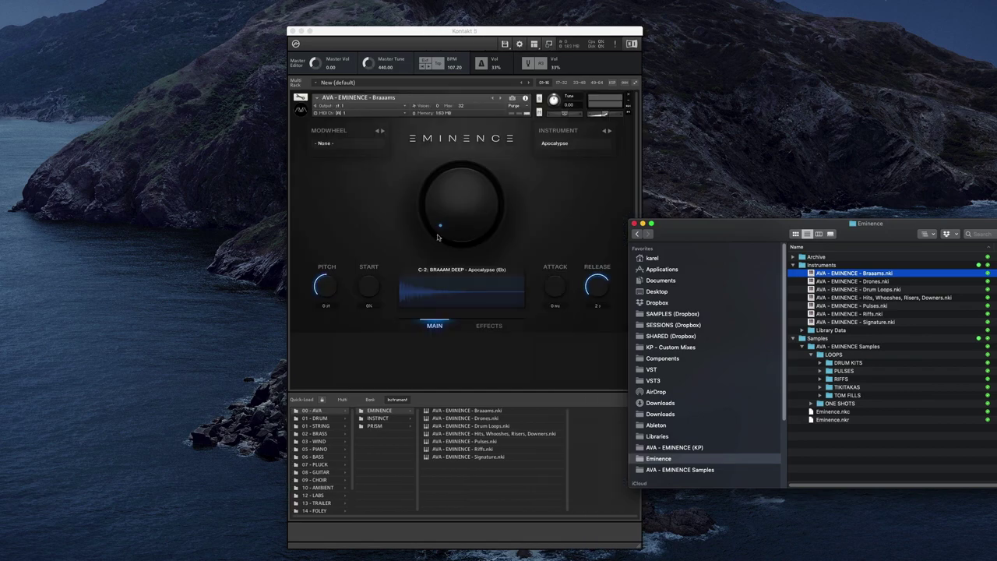
pyautogui.moveTo(683, 238); pyautogui.dragTo(788, 216)
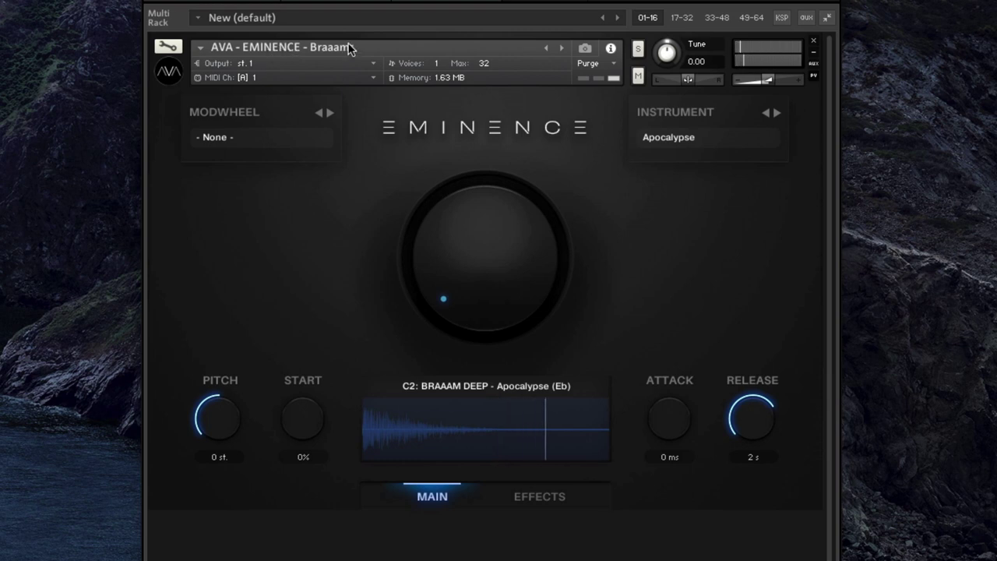
# Step: Switch the Braaams sound to Nemesis, then step on to Path Finder (F#)
pyautogui.click(664, 138)
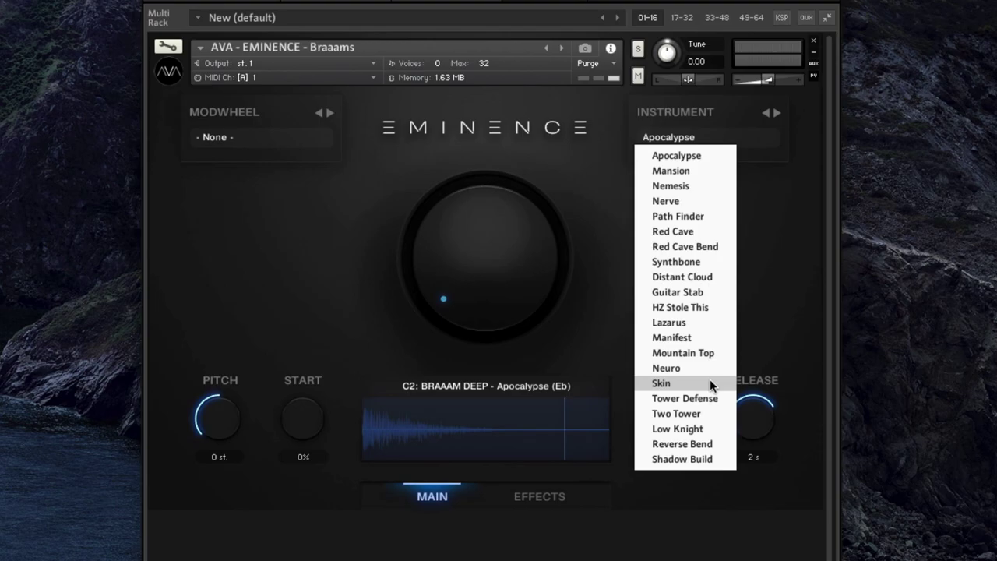
pyautogui.click(670, 185)
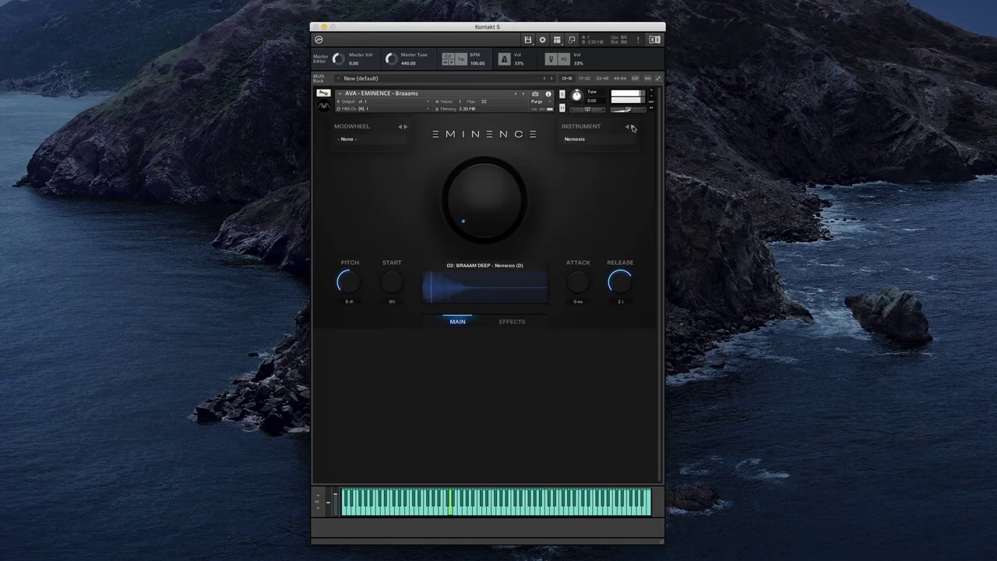
pyautogui.click(633, 127)
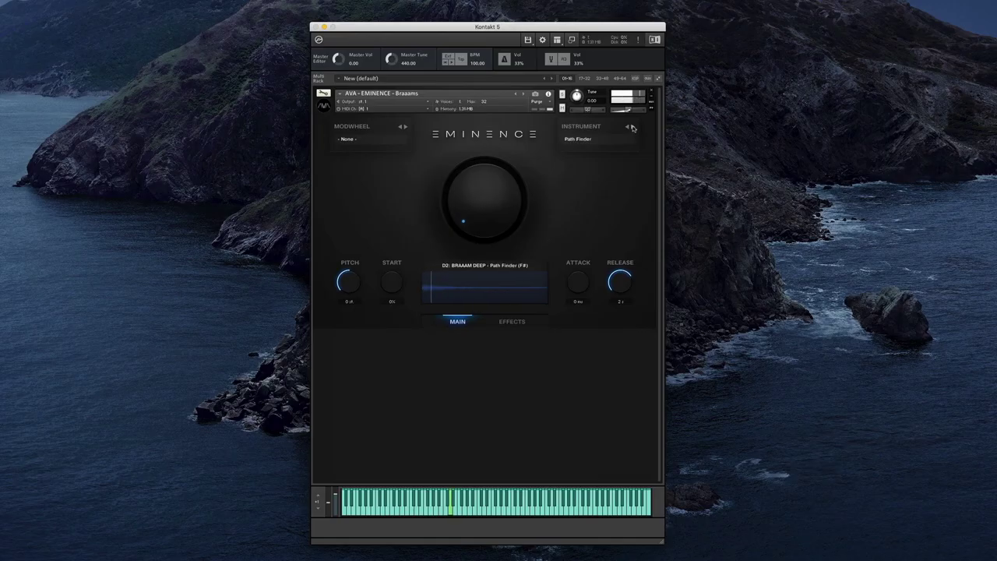
# Step: Step the Braaams instrument on to the Red Cave Bend (Eb to E) sound
pyautogui.click(632, 127)
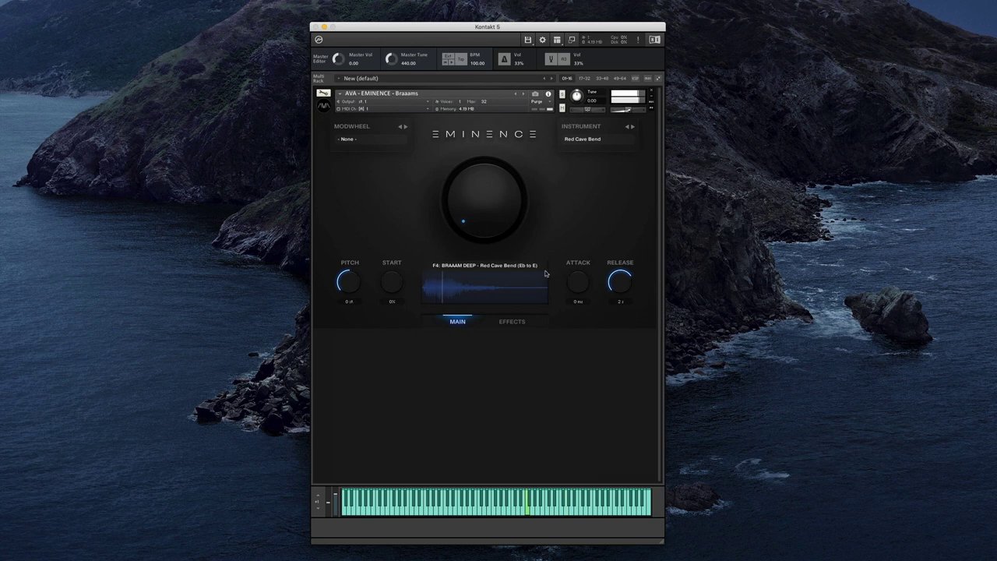
# Step: On the Effects page, enable reverb at 55% mix, the 1/4T delay and a 2.2 kHz low-pass filter
pyautogui.click(512, 322)
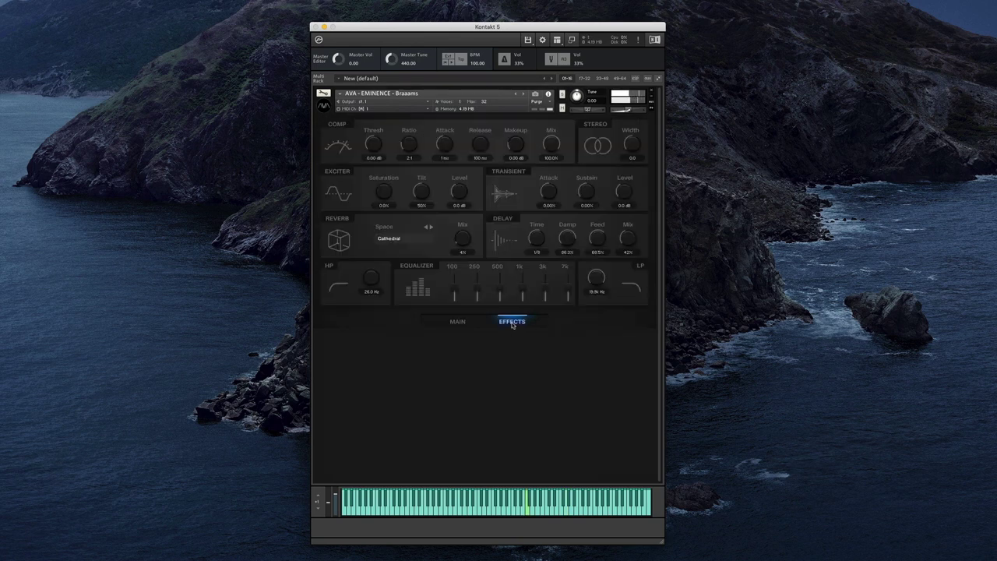
pyautogui.click(339, 233)
pyautogui.moveTo(464, 237); pyautogui.dragTo(469, 195)
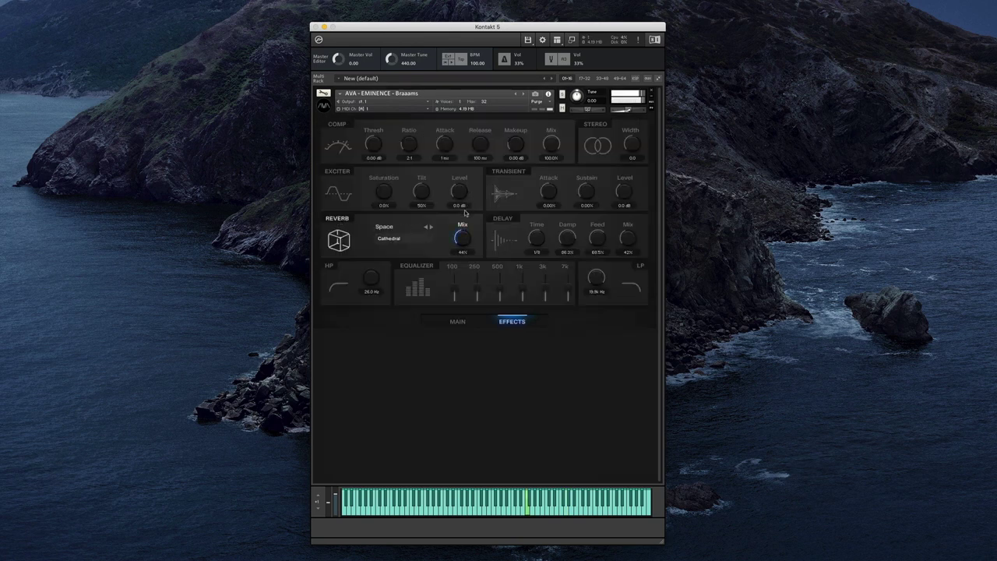
pyautogui.click(503, 228)
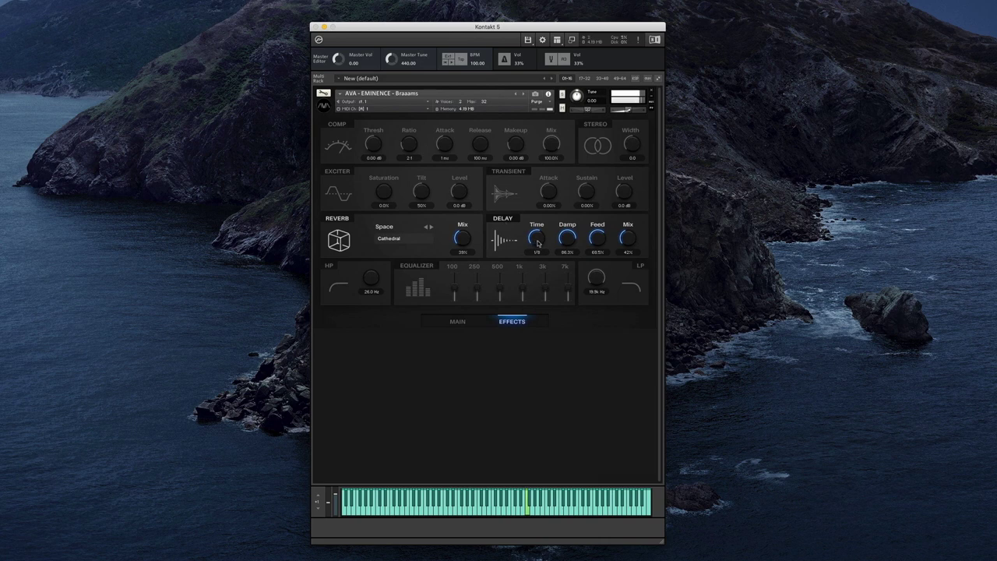
pyautogui.moveTo(595, 279); pyautogui.dragTo(600, 299)
# Step: Enable the exciter at 100% saturation with adjusted tilt and level, then lower reverb mix to 13%
pyautogui.click(343, 187)
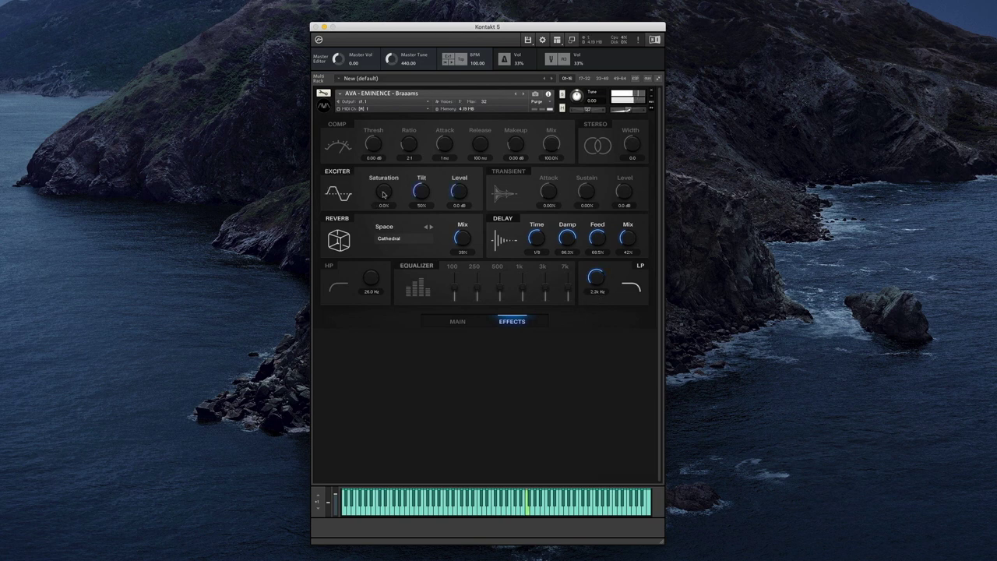
pyautogui.moveTo(385, 194); pyautogui.dragTo(389, 162)
pyautogui.moveTo(458, 188)
pyautogui.mouseDown()
pyautogui.moveTo(463, 217)
pyautogui.moveTo(462, 199)
pyautogui.mouseUp()
pyautogui.moveTo(387, 195); pyautogui.dragTo(391, 180)
pyautogui.scroll(4, 460, 189)
pyautogui.moveTo(427, 179); pyautogui.dragTo(427, 173)
pyautogui.scroll(1, 535, 241)
pyautogui.moveTo(466, 241); pyautogui.dragTo(469, 262)
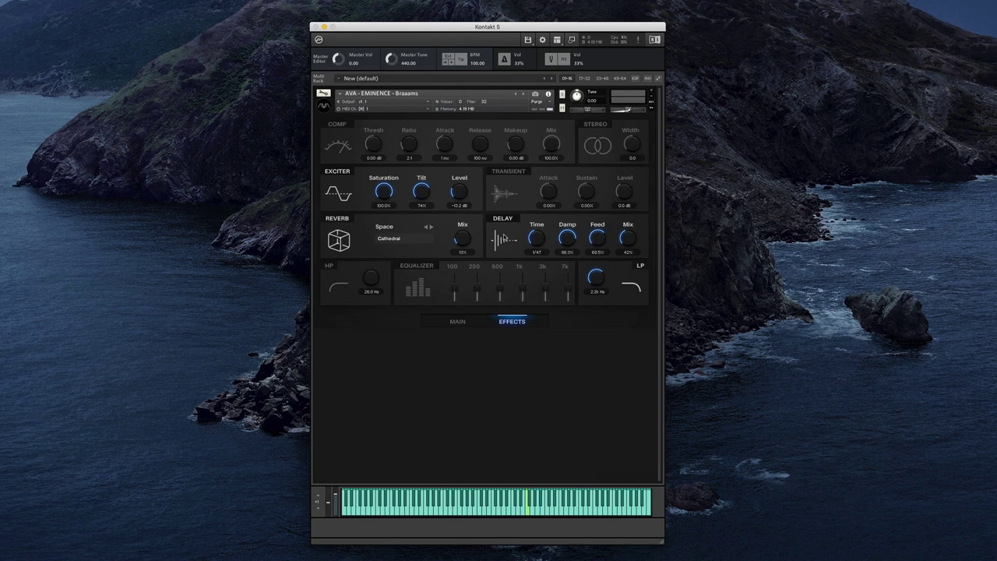
# Step: Switch the sound to Synthbone and turn off the delay, low-pass filter and exciter
pyautogui.click(458, 322)
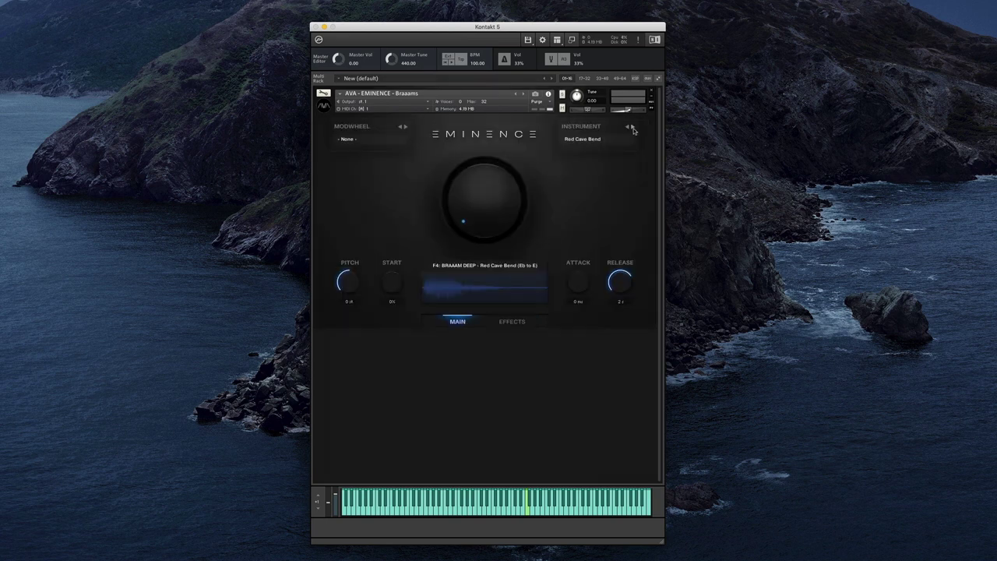
pyautogui.click(632, 127)
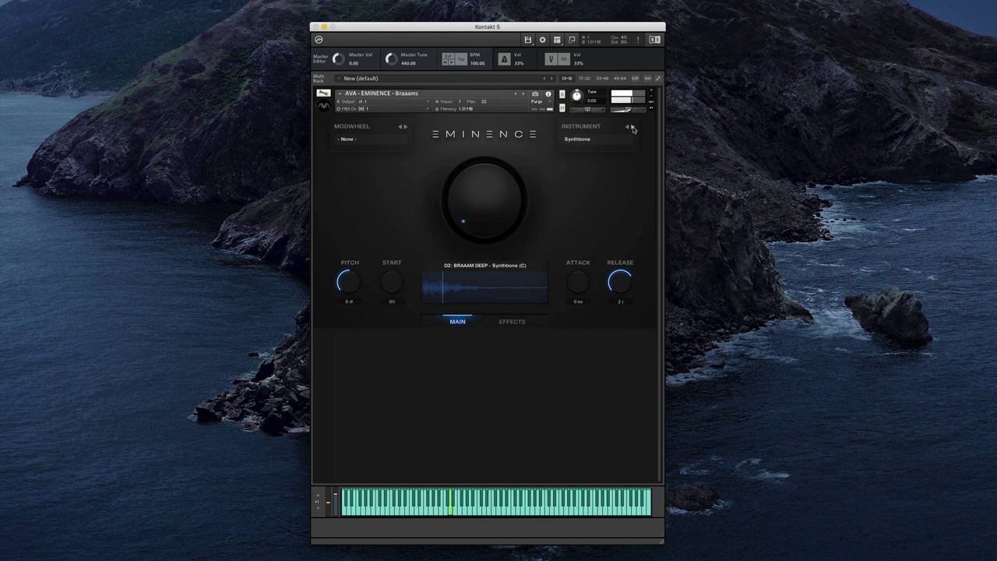
pyautogui.click(512, 321)
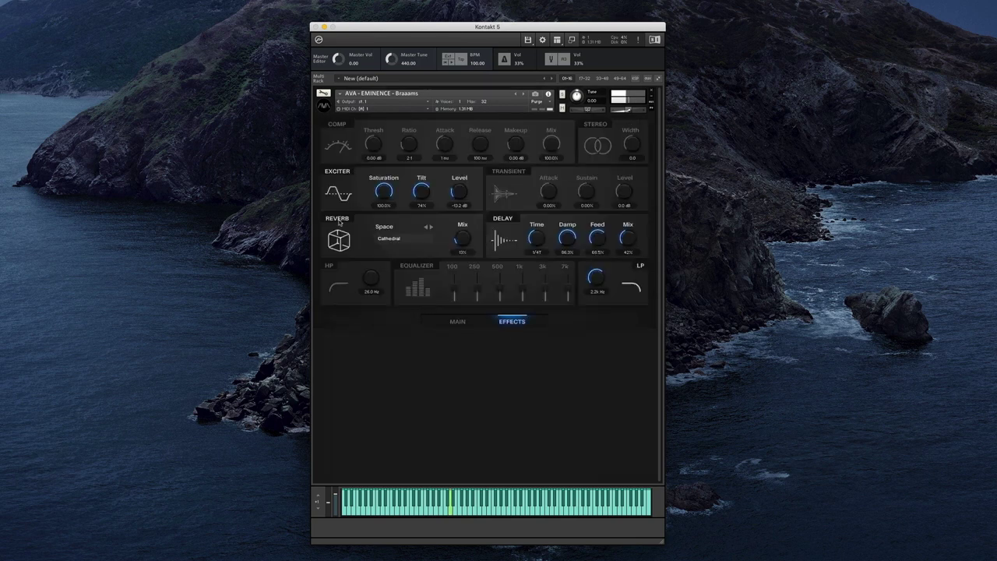
pyautogui.click(511, 219)
pyautogui.click(641, 266)
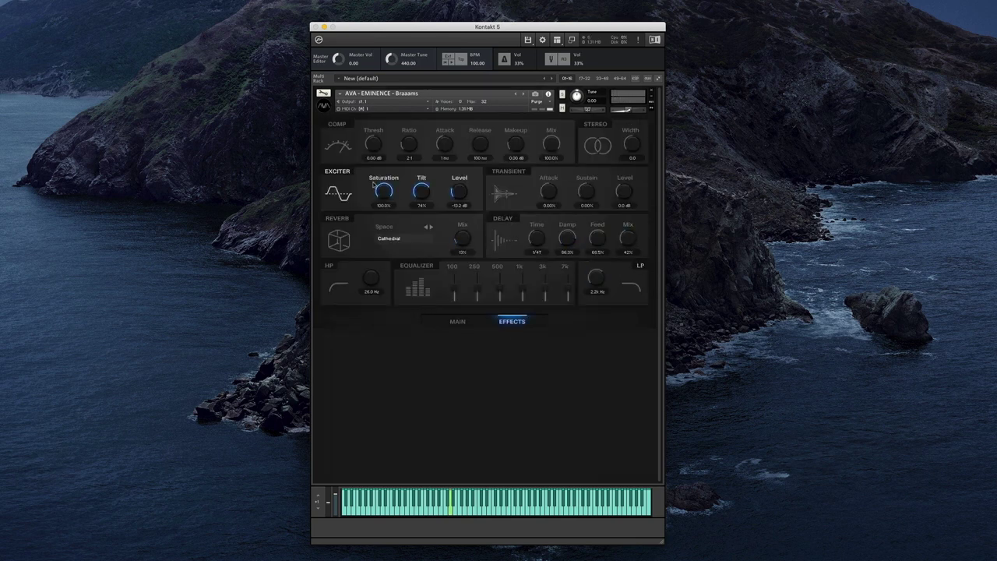
pyautogui.click(338, 172)
pyautogui.click(535, 94)
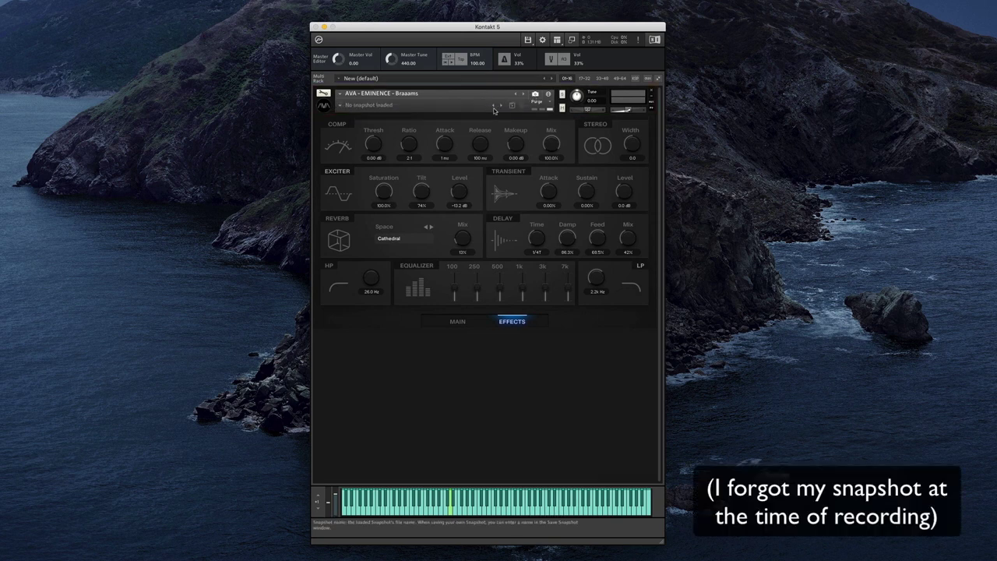
pyautogui.click(457, 321)
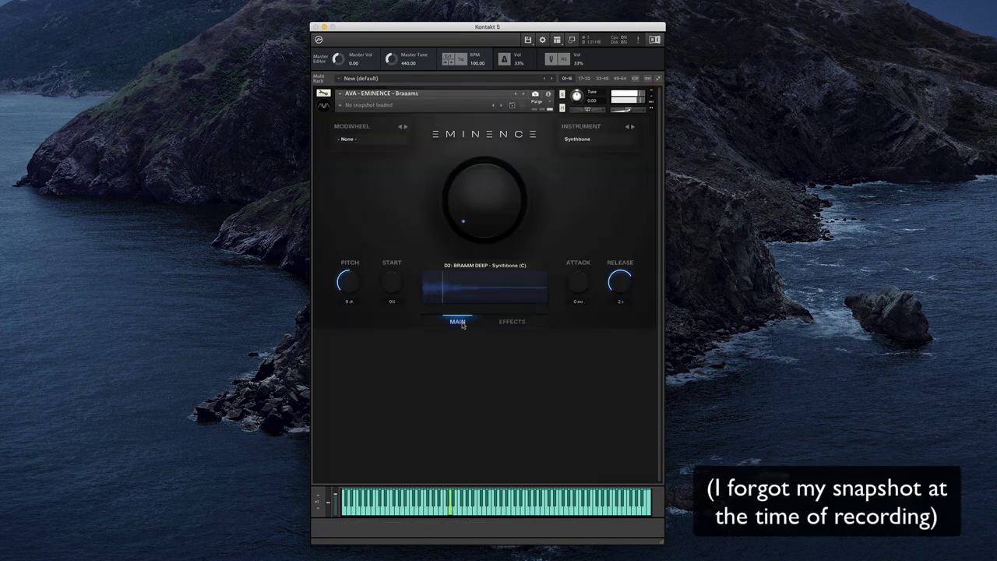
# Step: Step through Lazarus, Mountain Top, Skin and Low Knight, then pick Tower Defense from the list
pyautogui.click(632, 126)
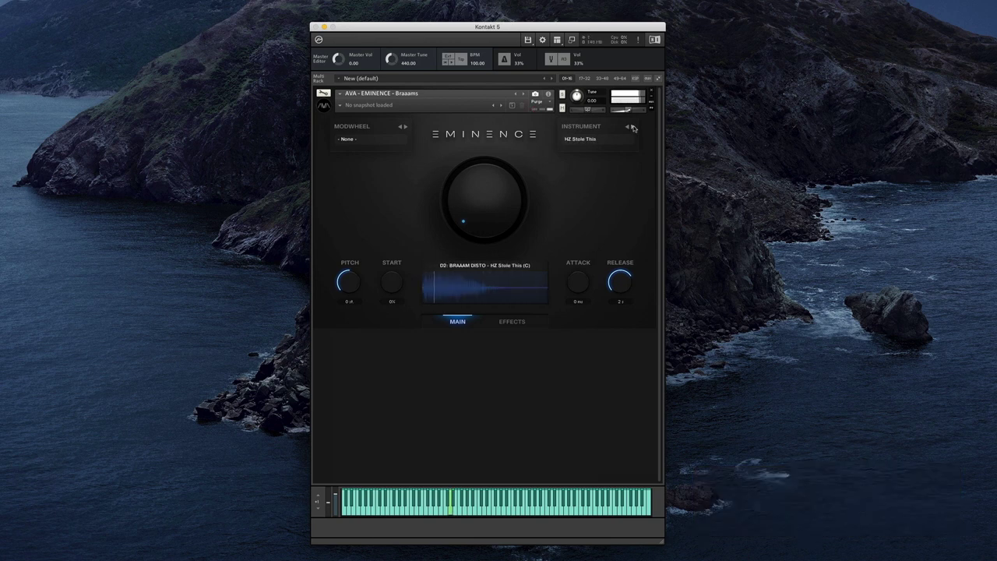
pyautogui.click(632, 127)
pyautogui.click(632, 126)
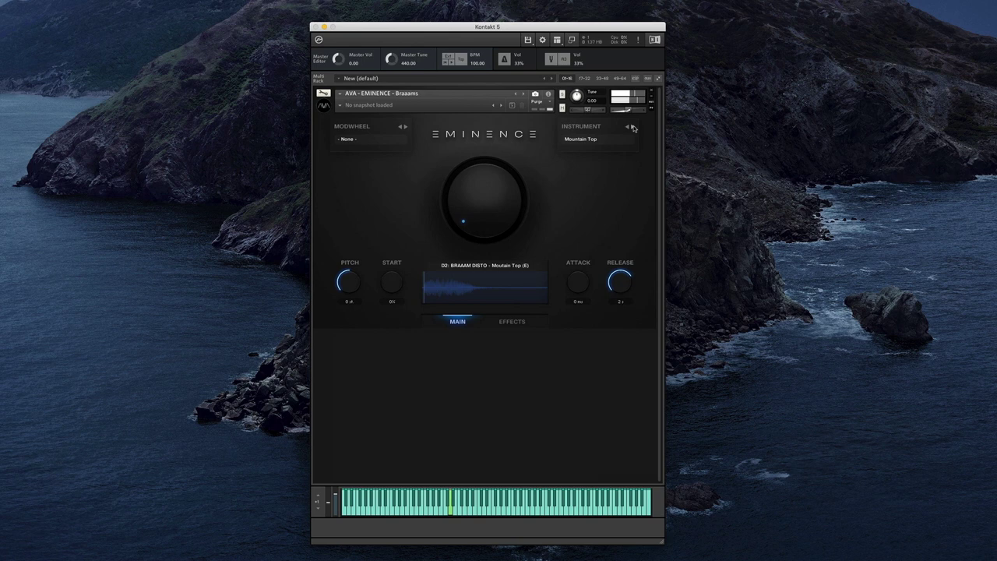
pyautogui.click(632, 127)
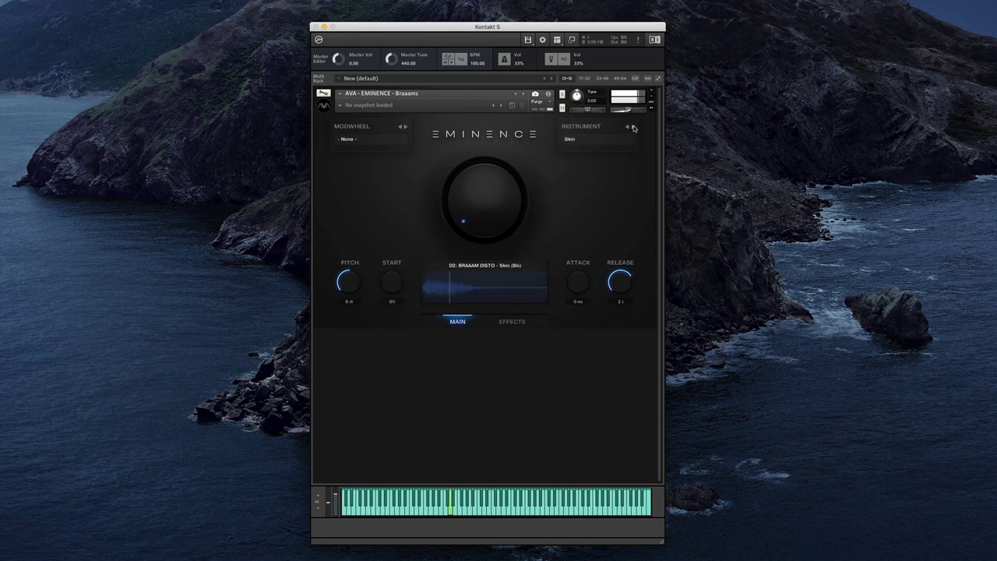
pyautogui.click(631, 126)
pyautogui.click(632, 127)
pyautogui.click(632, 126)
pyautogui.click(593, 139)
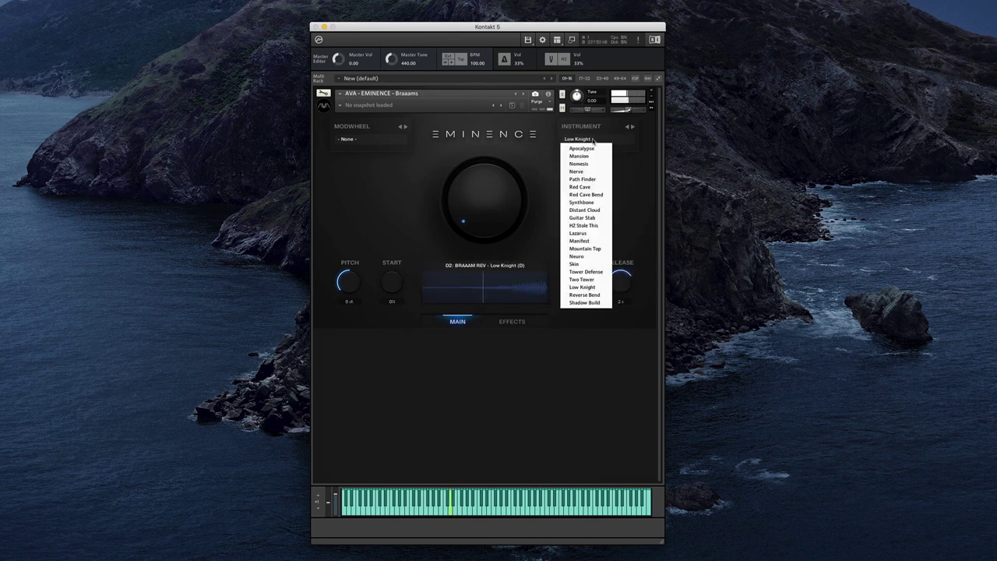
pyautogui.click(584, 272)
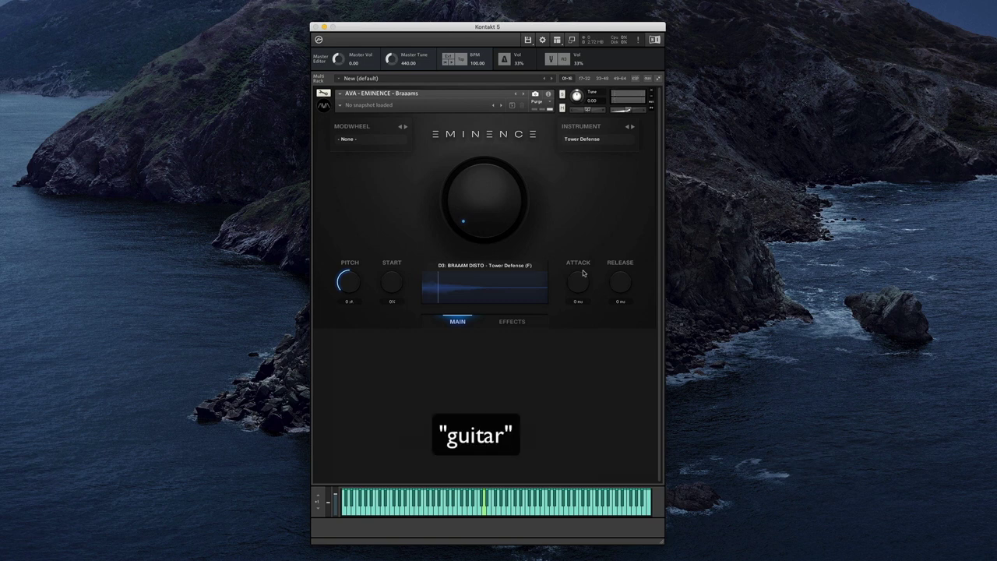
# Step: Set Tower Defense release to 2.4 s, then drop reverb mix to 10% and enable the delay
pyautogui.moveTo(620, 282); pyautogui.dragTo(635, 222)
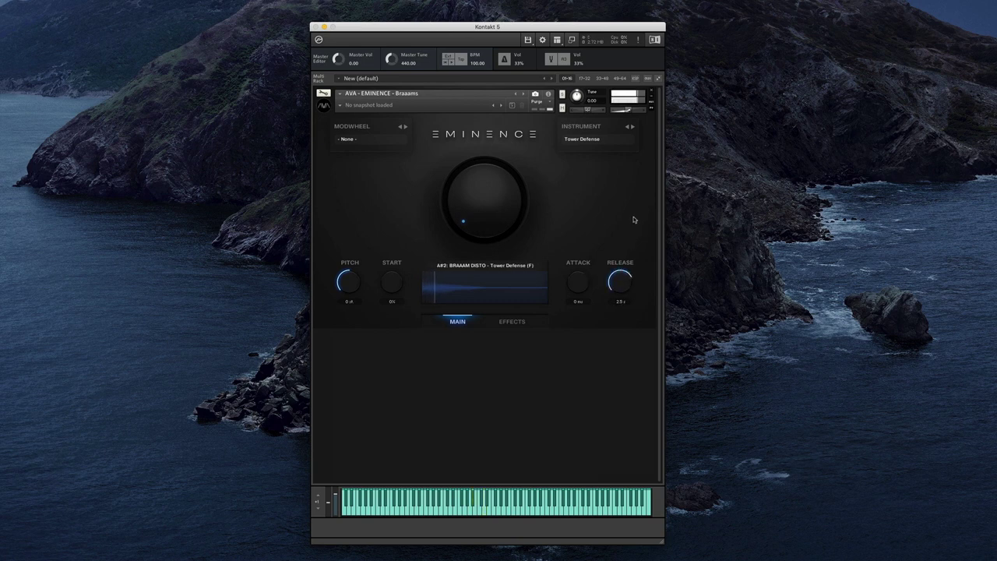
pyautogui.moveTo(625, 284); pyautogui.dragTo(625, 285)
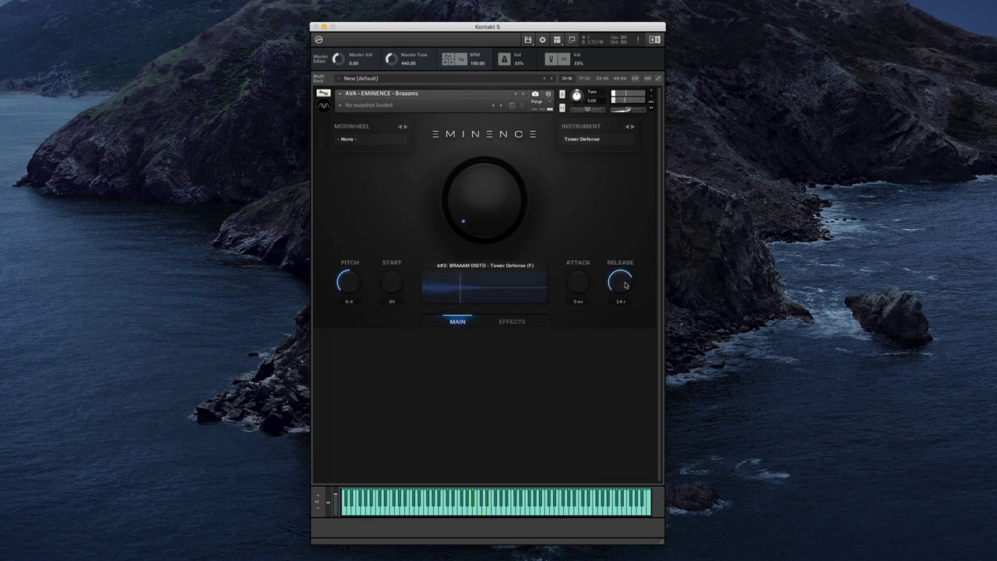
pyautogui.click(522, 322)
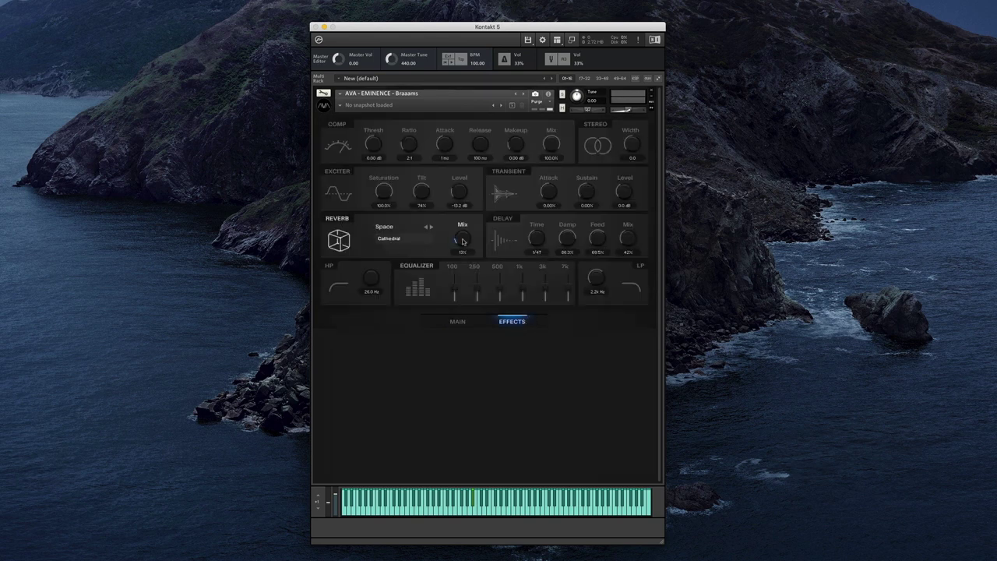
pyautogui.moveTo(462, 242); pyautogui.dragTo(485, 192)
pyautogui.click(502, 220)
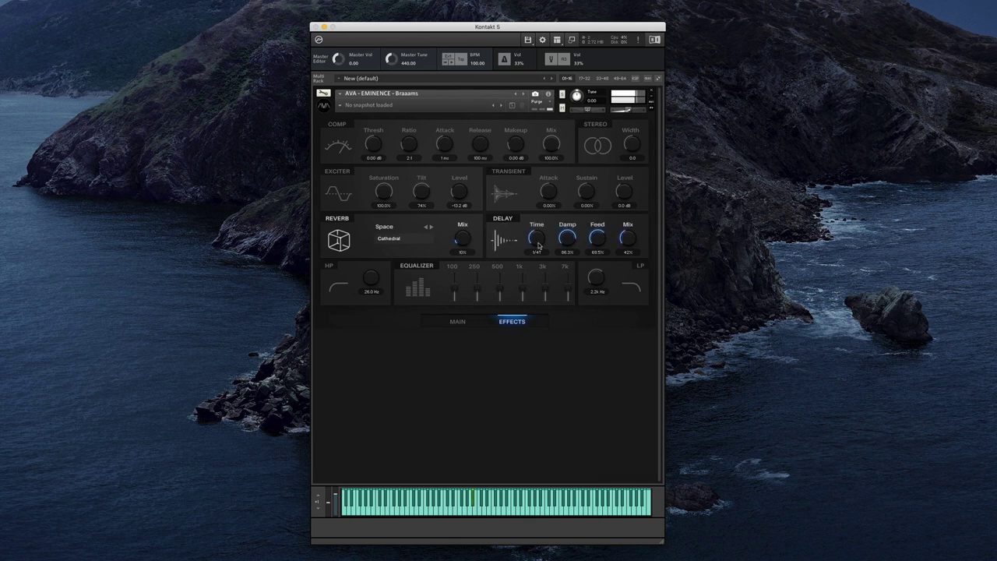
# Step: Enable the LP filter, then assign the Main page modwheel to Low-Pass
pyautogui.click(596, 275)
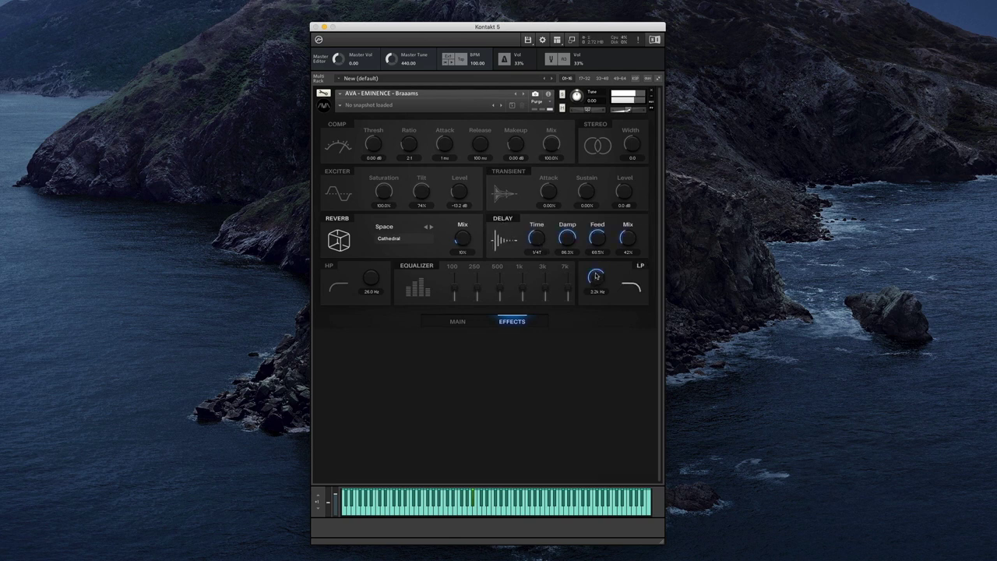
pyautogui.click(458, 321)
pyautogui.click(347, 139)
pyautogui.click(353, 156)
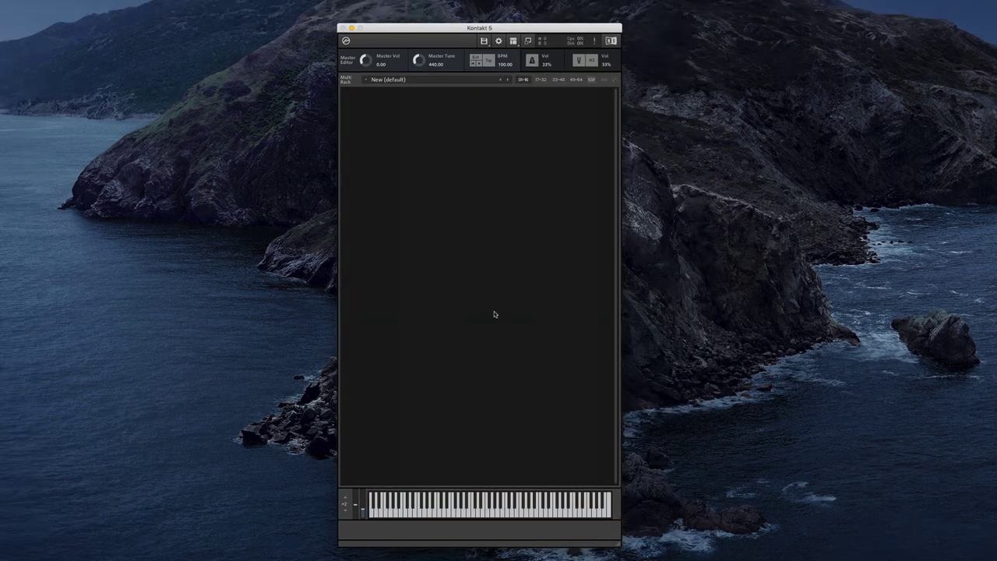
# Step: Quick-Load AVA - EMINENCE - Drones.nki into the rack and step from Advanced War to Arcus (E)
pyautogui.rightClick(489, 349)
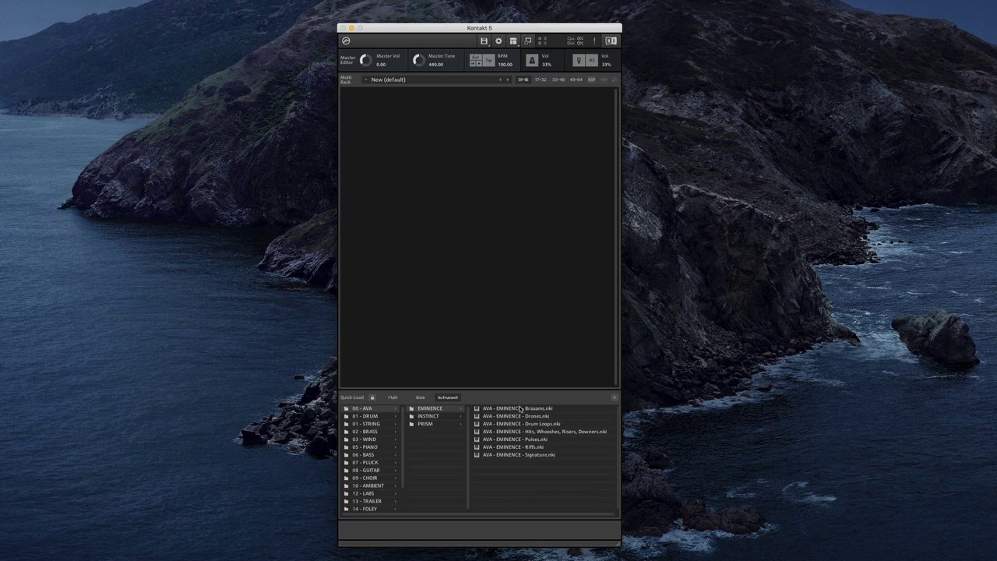
pyautogui.moveTo(524, 416); pyautogui.dragTo(506, 262)
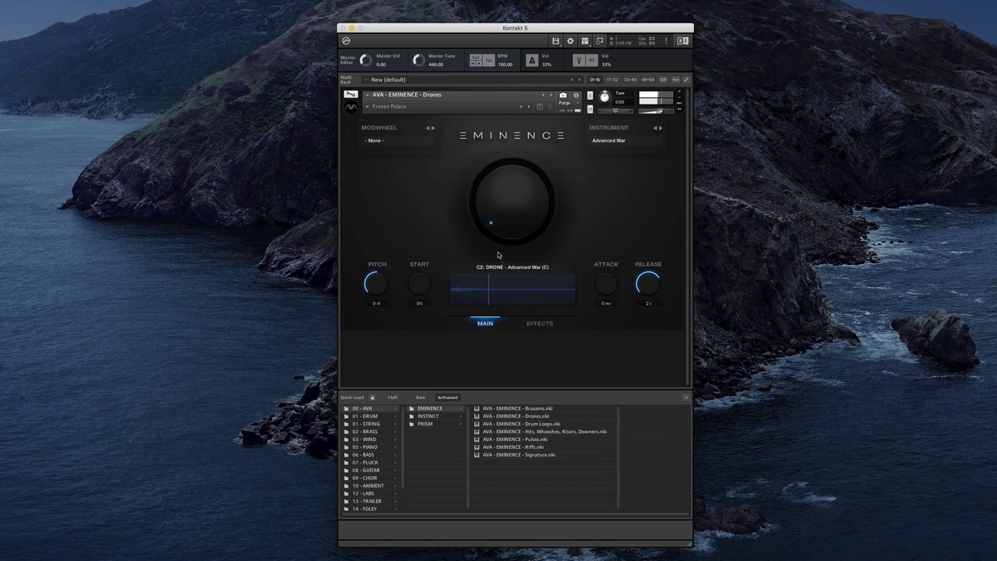
pyautogui.click(660, 128)
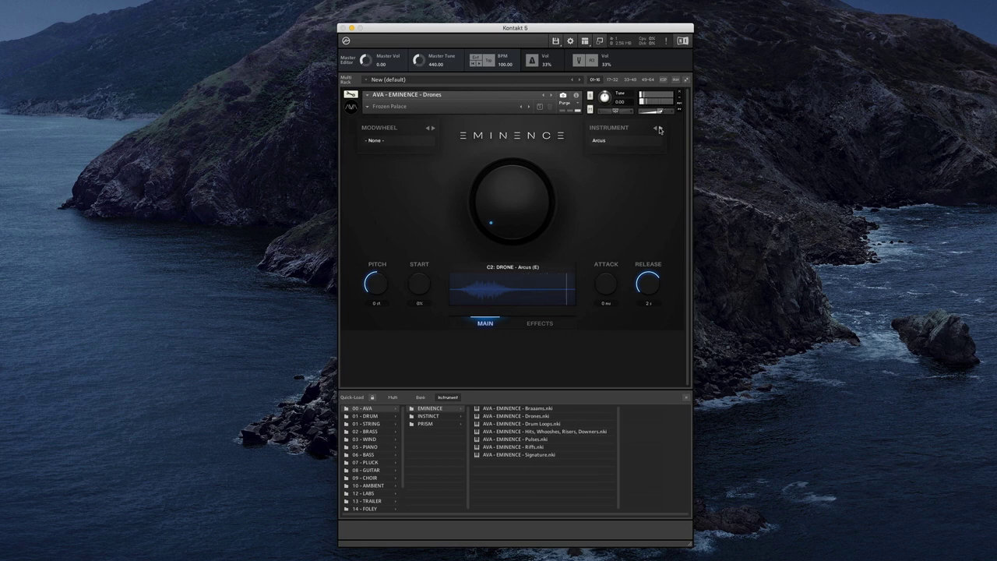
# Step: Step the Drones sound through Below The Train Tracks on to Fake Violin (F#)
pyautogui.click(659, 130)
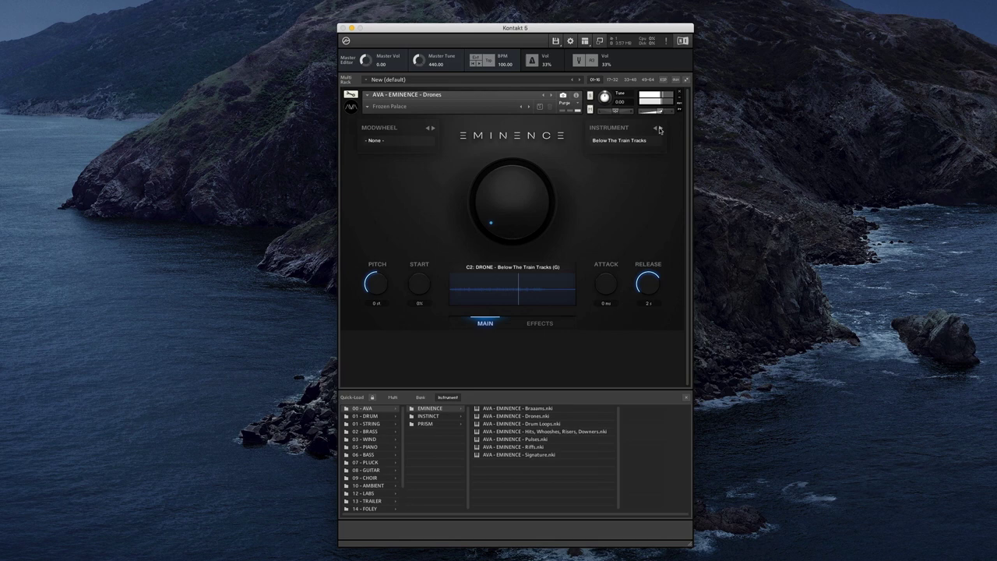
pyautogui.click(659, 129)
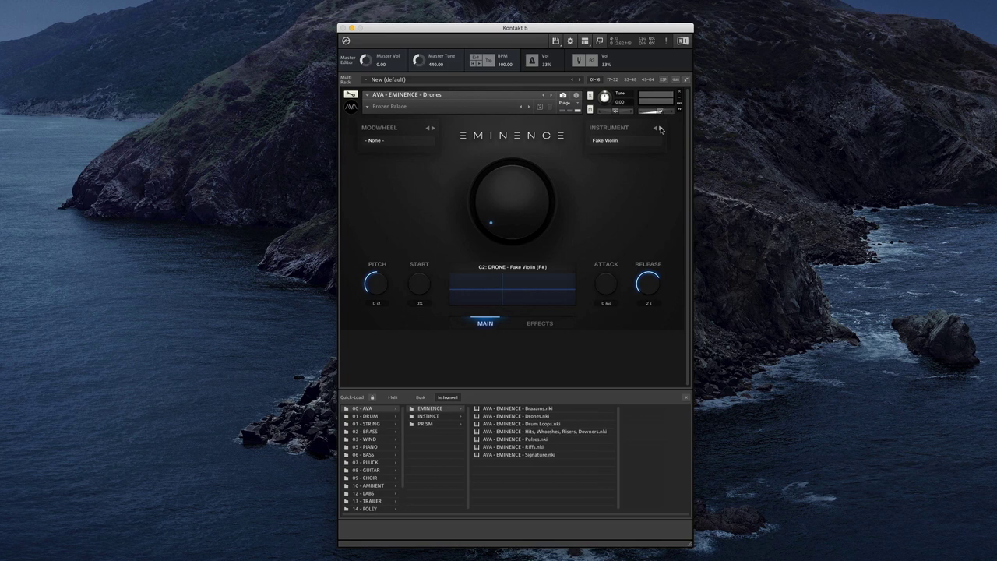
# Step: Audition the next four drones: Getting Cold In Here, Guitar State, Overwatch Atmosphere, Red Crystal
pyautogui.click(660, 130)
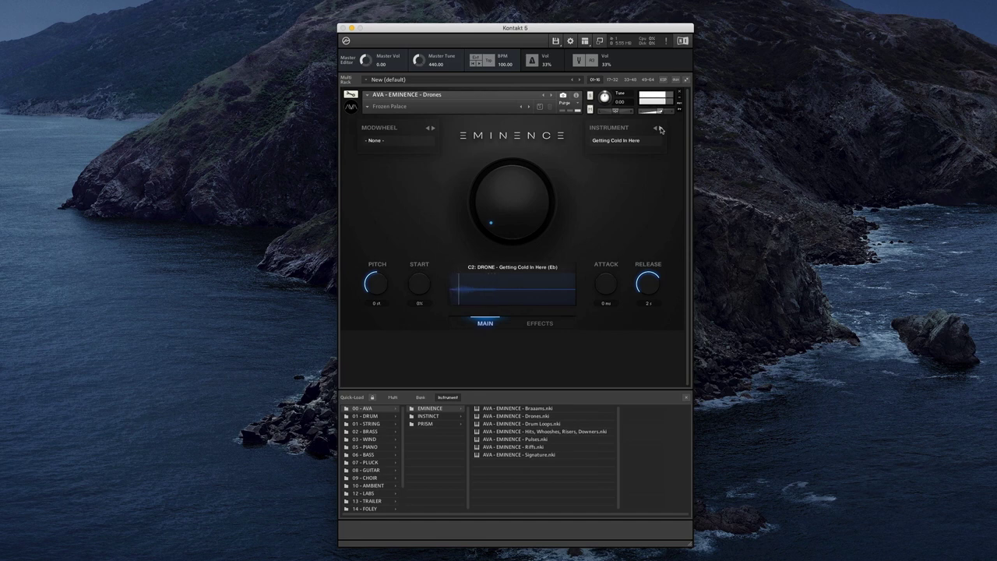
pyautogui.click(660, 129)
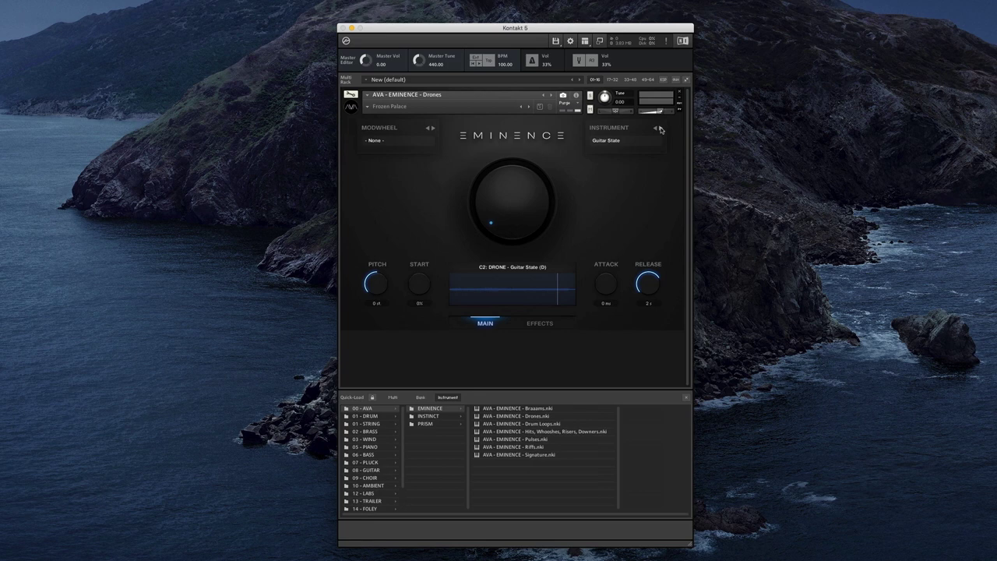
pyautogui.click(659, 129)
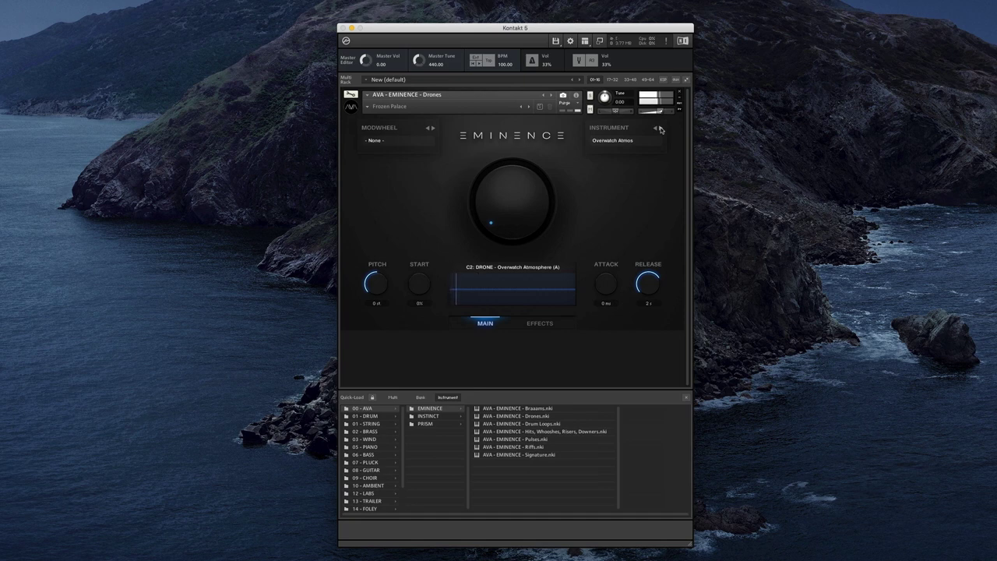
pyautogui.click(659, 129)
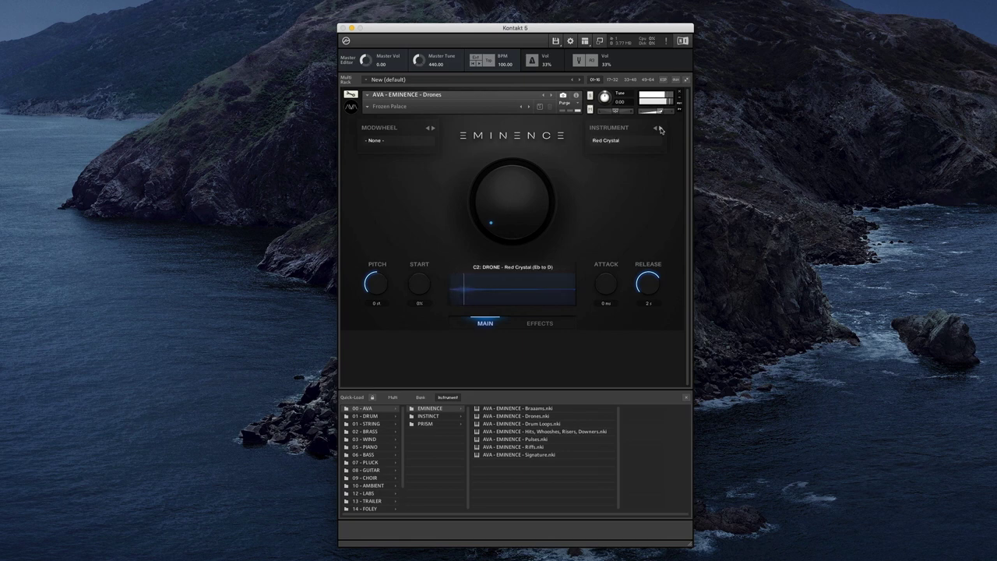
# Step: Switch to the Shadow Land drone, nudge its sample start later and raise attack to about 329.2 ms
pyautogui.click(659, 129)
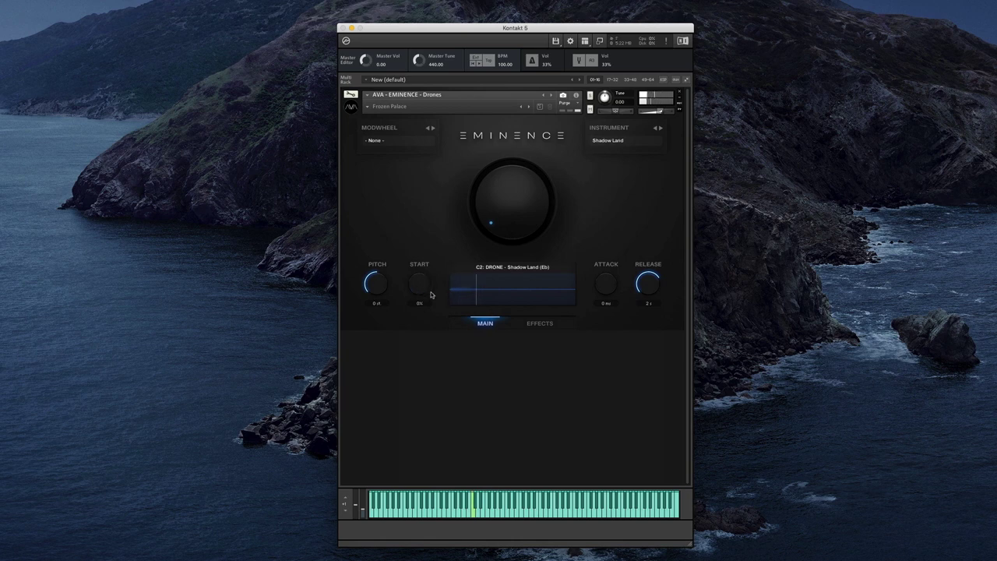
pyautogui.moveTo(431, 295); pyautogui.dragTo(421, 287)
pyautogui.moveTo(607, 285); pyautogui.dragTo(611, 251)
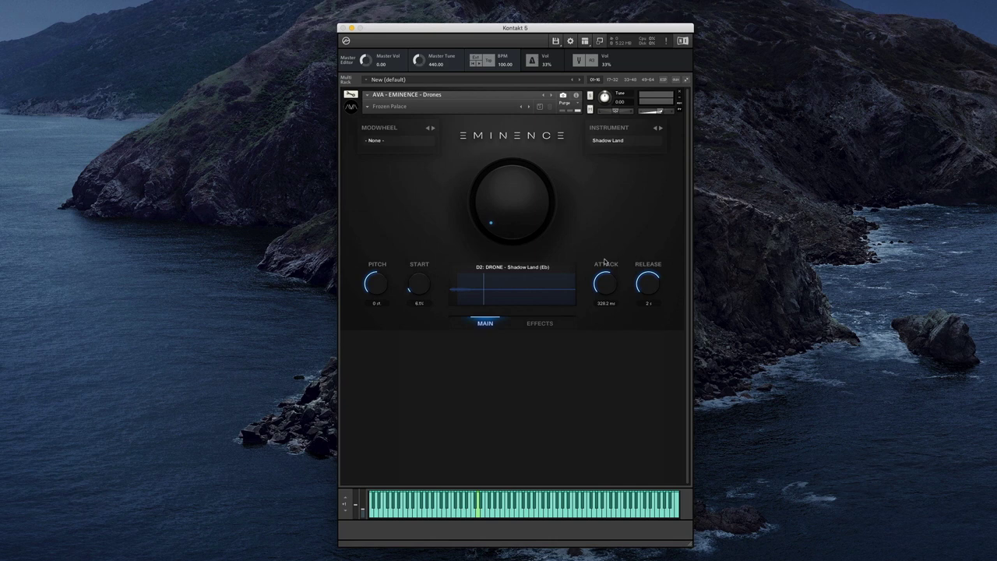
# Step: Raise the Drones instrument's reverb mix to 12% in its effects settings
pyautogui.click(549, 323)
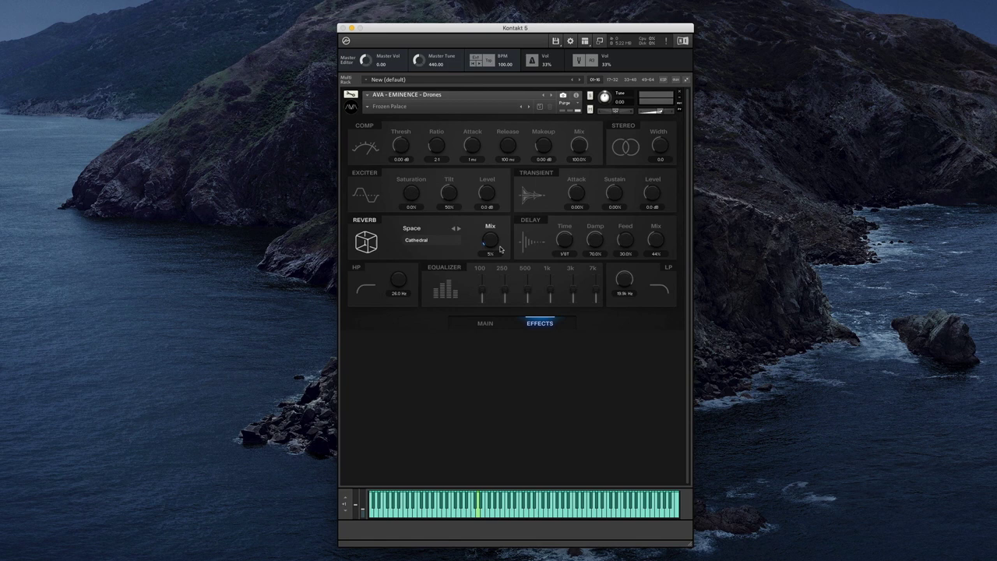
pyautogui.moveTo(500, 250); pyautogui.dragTo(492, 240)
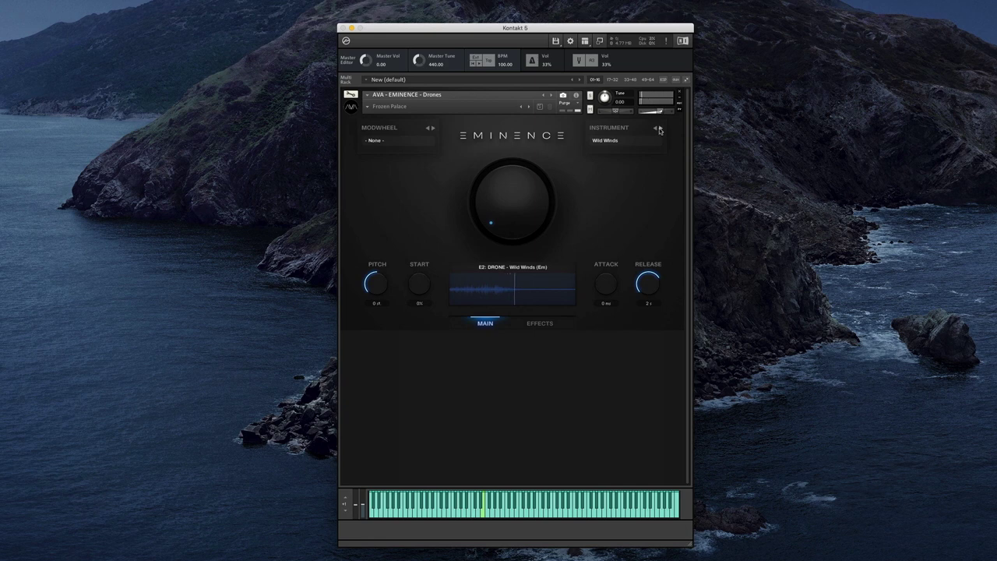
# Step: Replace Drones with the EMINENCE Drum Loops instrument, discarding the unsaved changes
pyautogui.moveTo(563, 312); pyautogui.dragTo(570, 75)
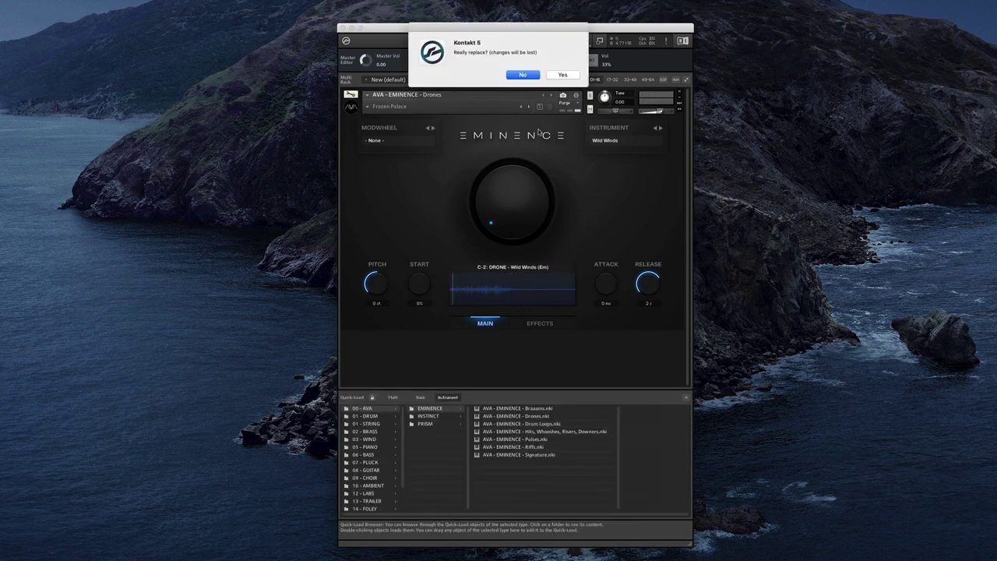
pyautogui.click(563, 75)
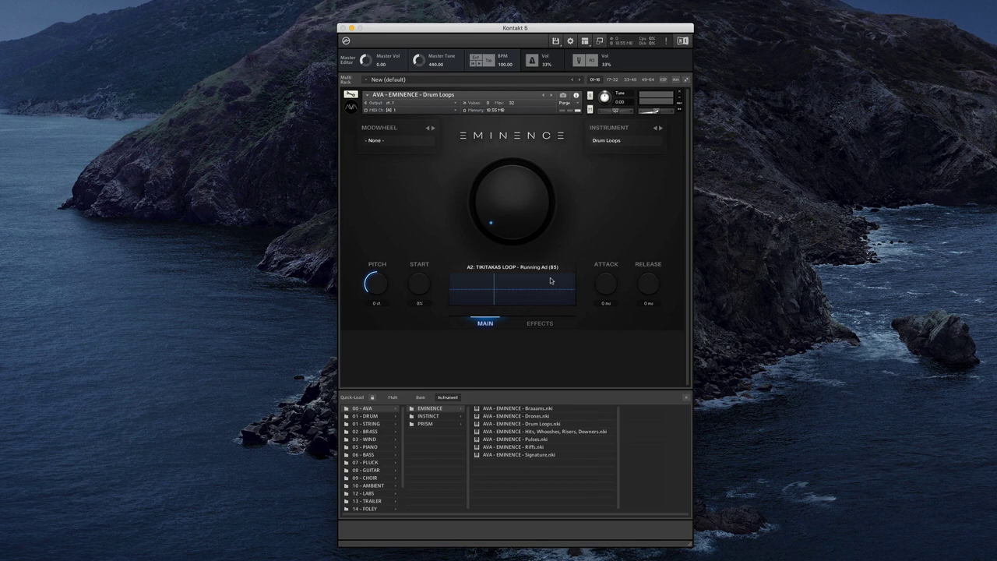
# Step: Hide the library browser and list the patch's instruments, Drum Loops and Tom Fills
pyautogui.press('F3')
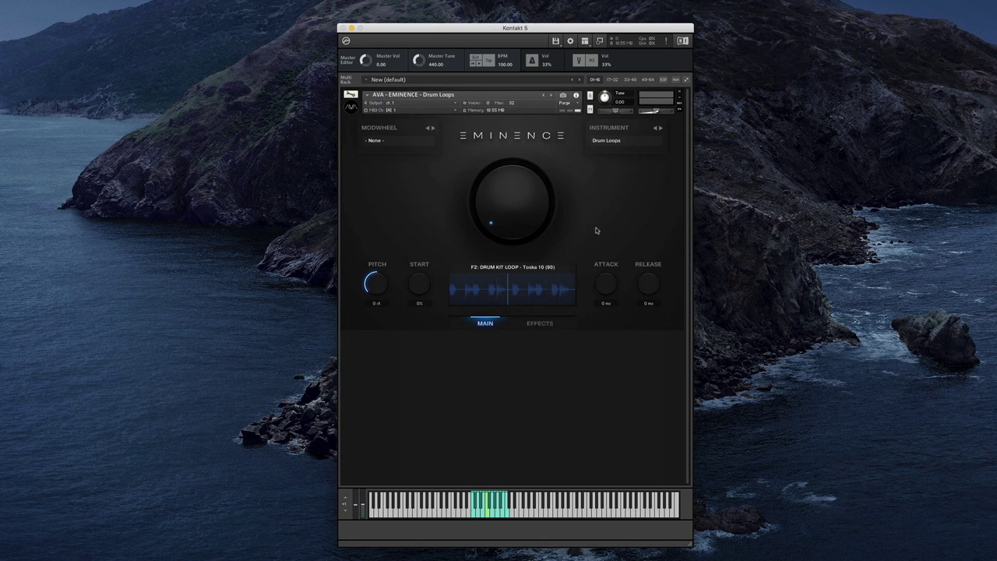
pyautogui.click(606, 141)
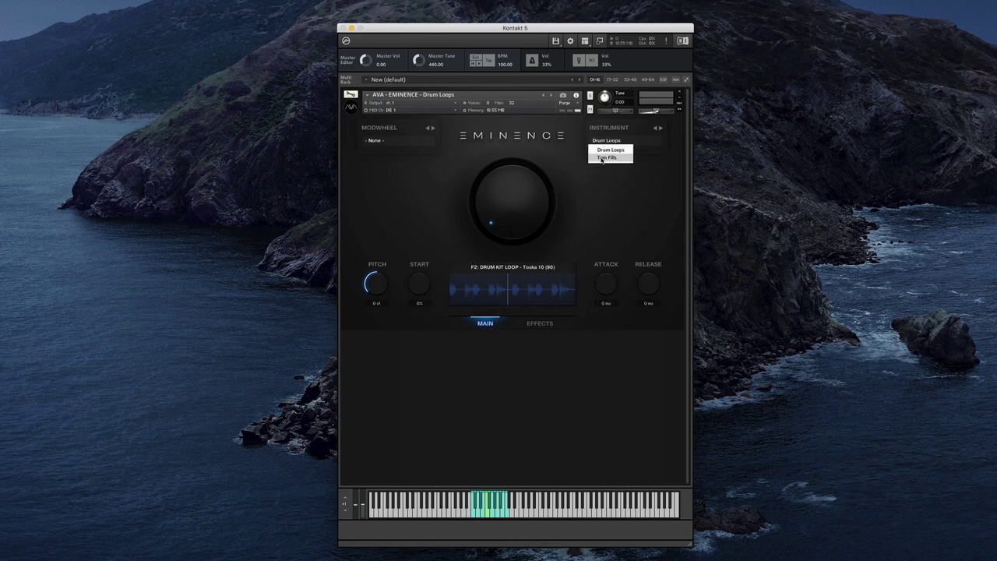
# Step: Switch the Drum Loops patch to the Tom Fills instrument
pyautogui.click(602, 158)
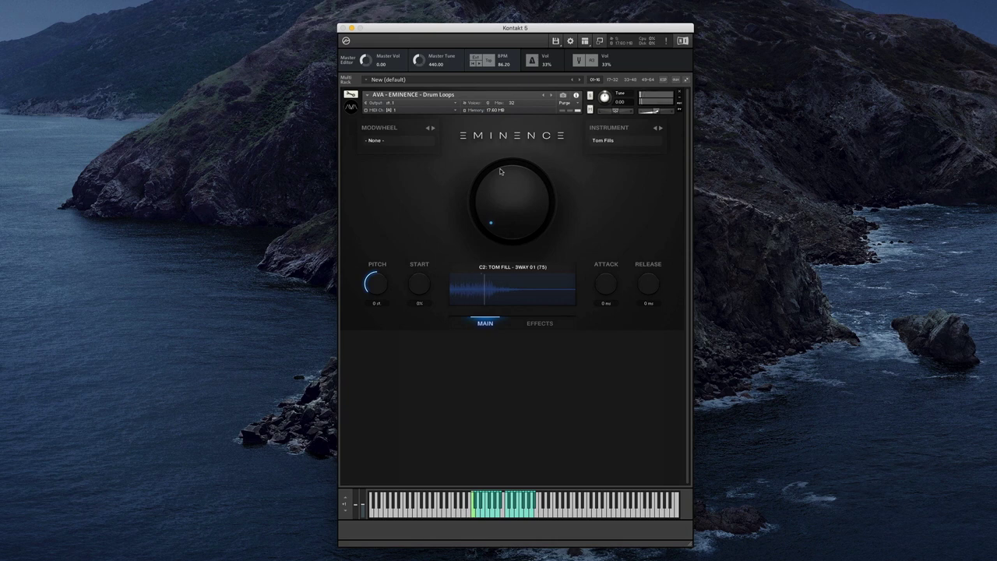
# Step: Trigger a couple of tom fills, including C3, and lower the master tempo to 93.20 BPM
pyautogui.click(503, 516)
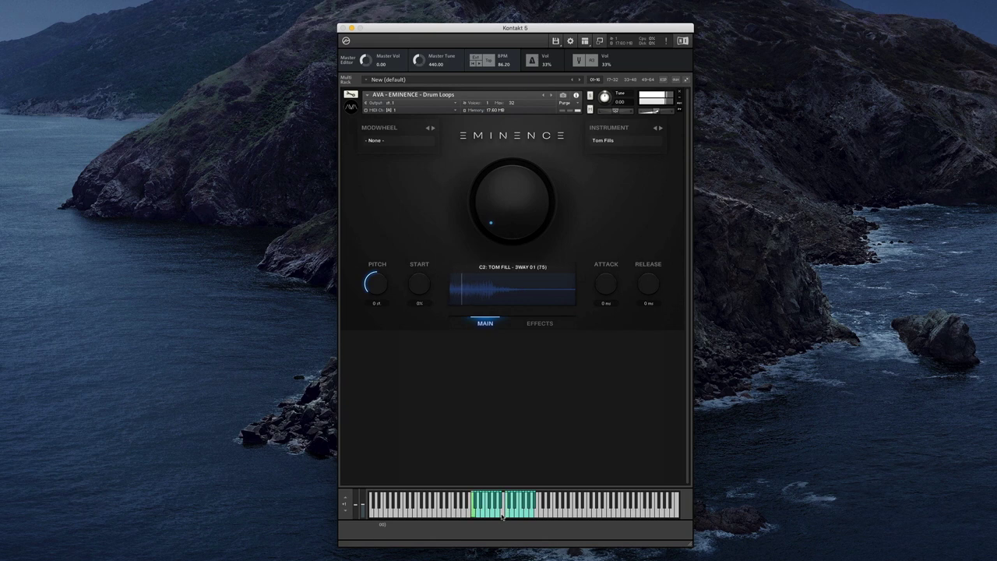
pyautogui.click(503, 516)
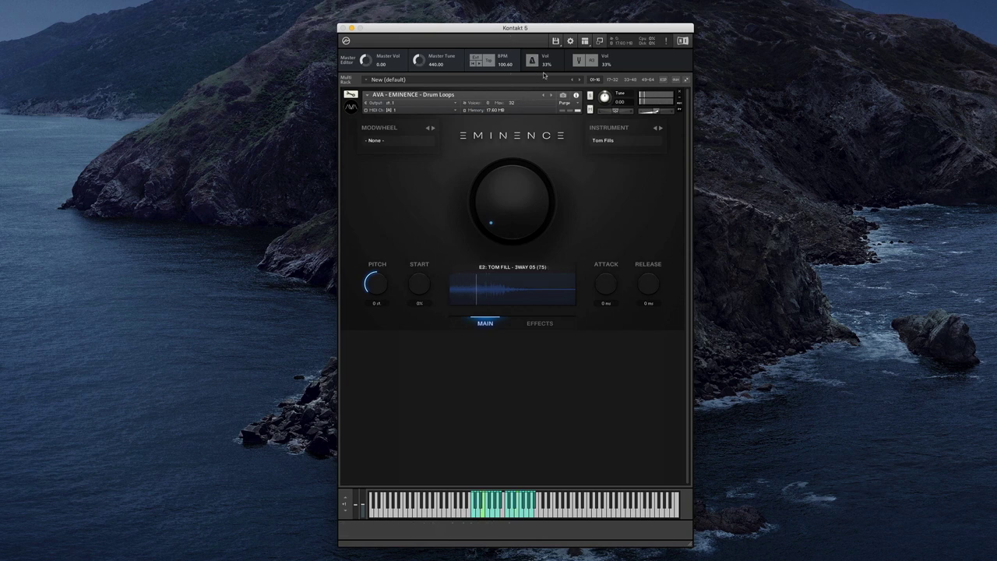
pyautogui.moveTo(517, 65); pyautogui.dragTo(502, 81)
# Step: Load 'AVA - EMINENCE - Hits, Whooshes, Risers, Downers.nki' over Drum Loops, keeping HITS (TRAILER MIX)
pyautogui.rightClick(494, 392)
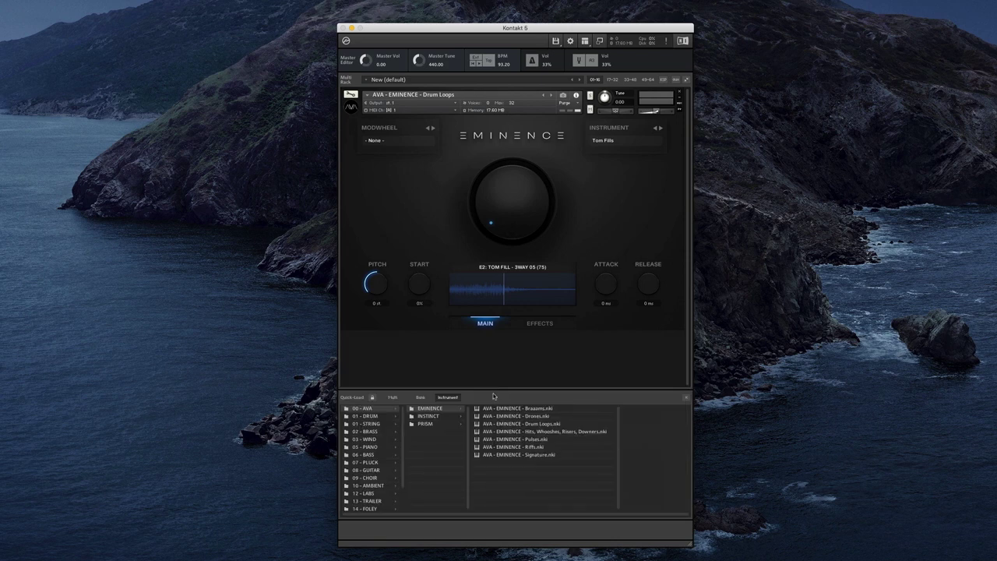
pyautogui.doubleClick(524, 432)
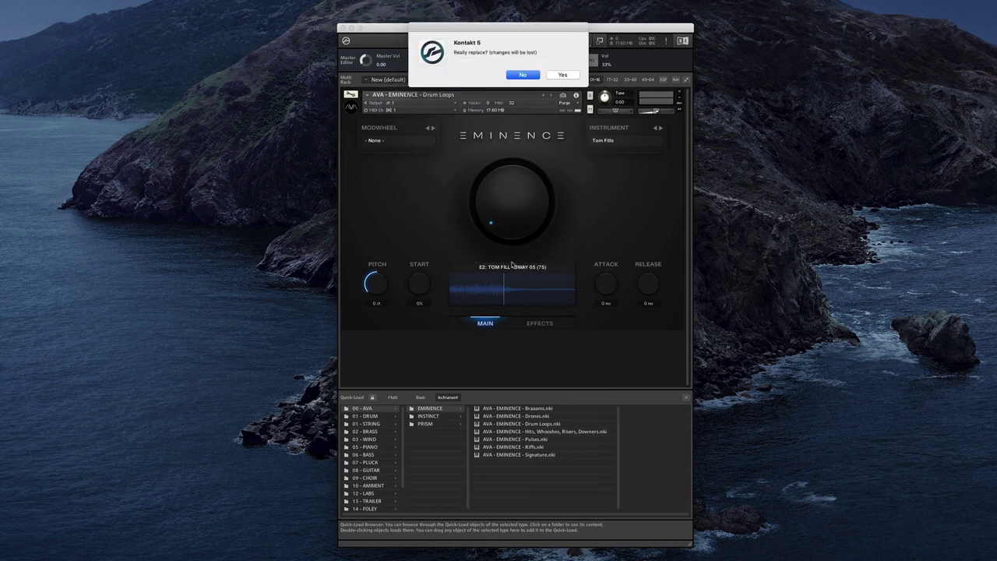
pyautogui.click(564, 75)
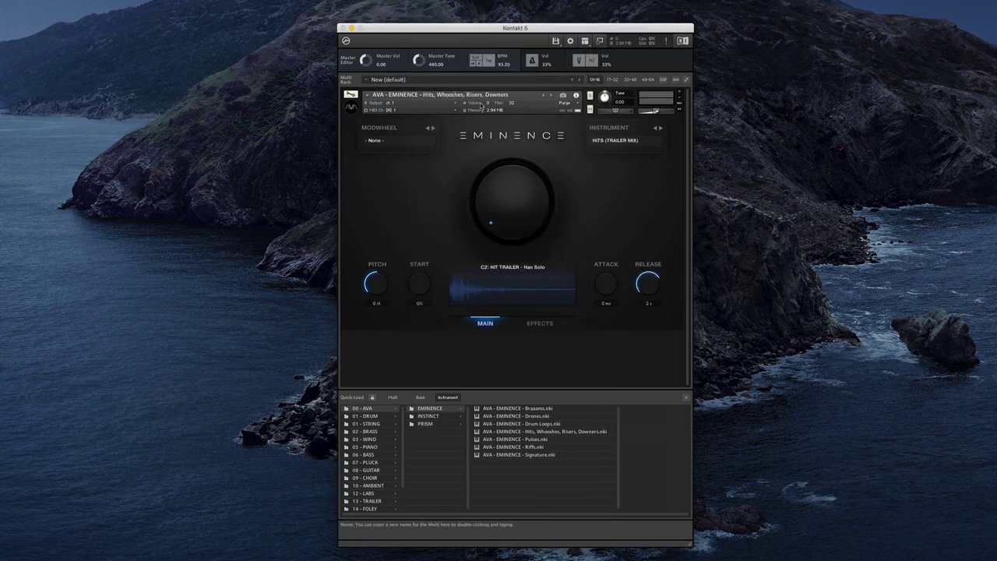
pyautogui.click(613, 141)
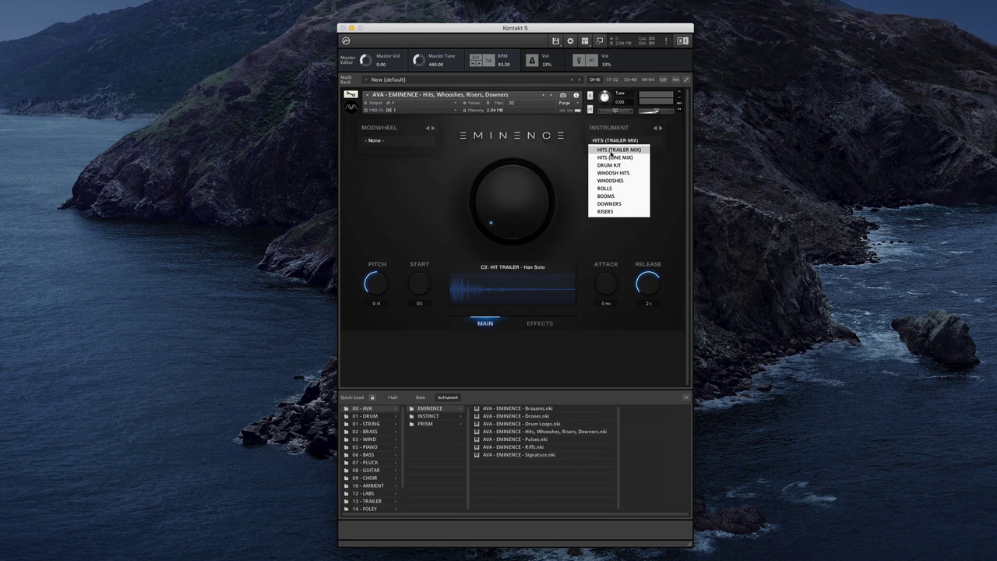
pyautogui.click(612, 151)
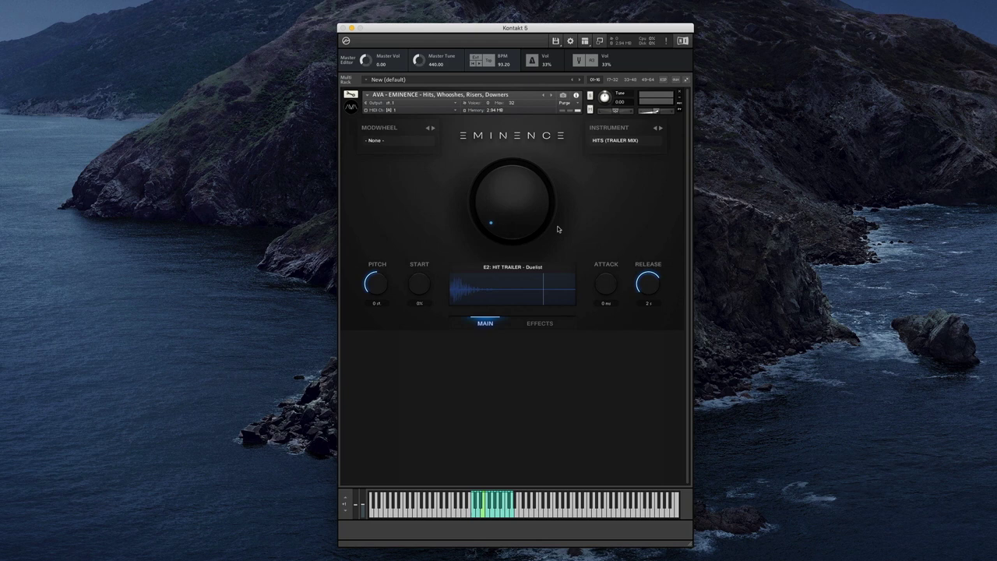
# Step: Try the HITS (CINE MIX) instrument, then return to HITS (TRAILER MIX)
pyautogui.click(620, 143)
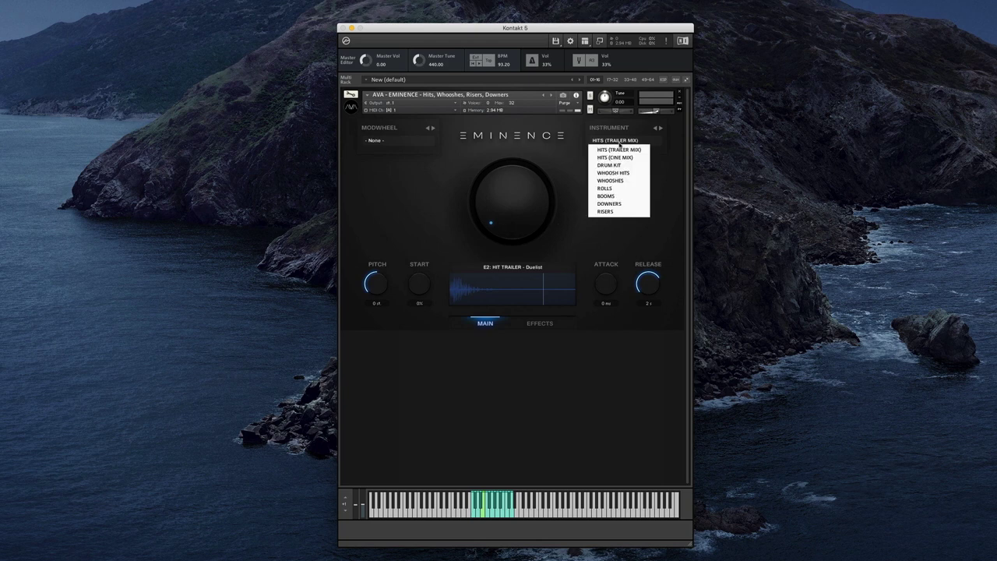
pyautogui.click(617, 158)
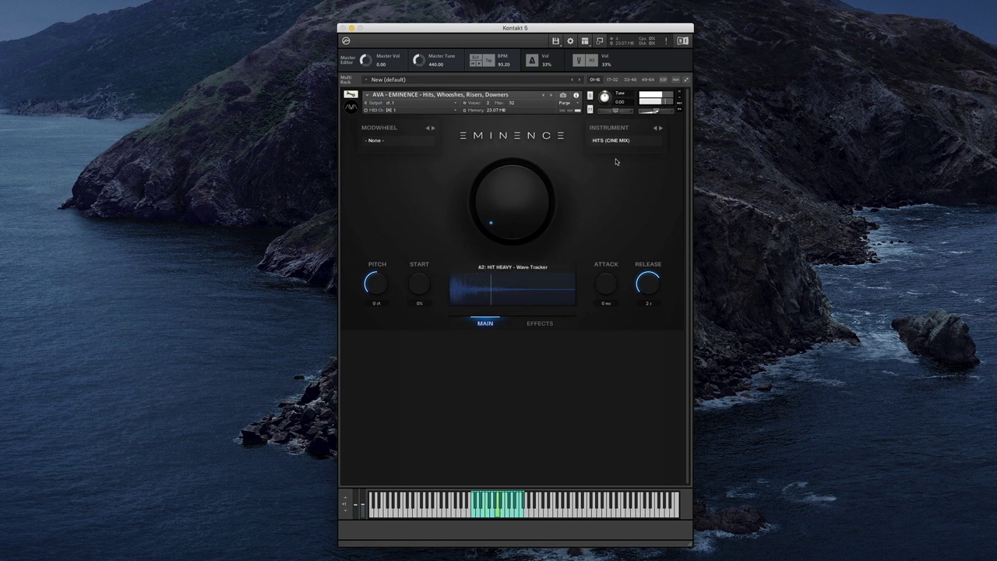
pyautogui.click(616, 146)
pyautogui.click(616, 153)
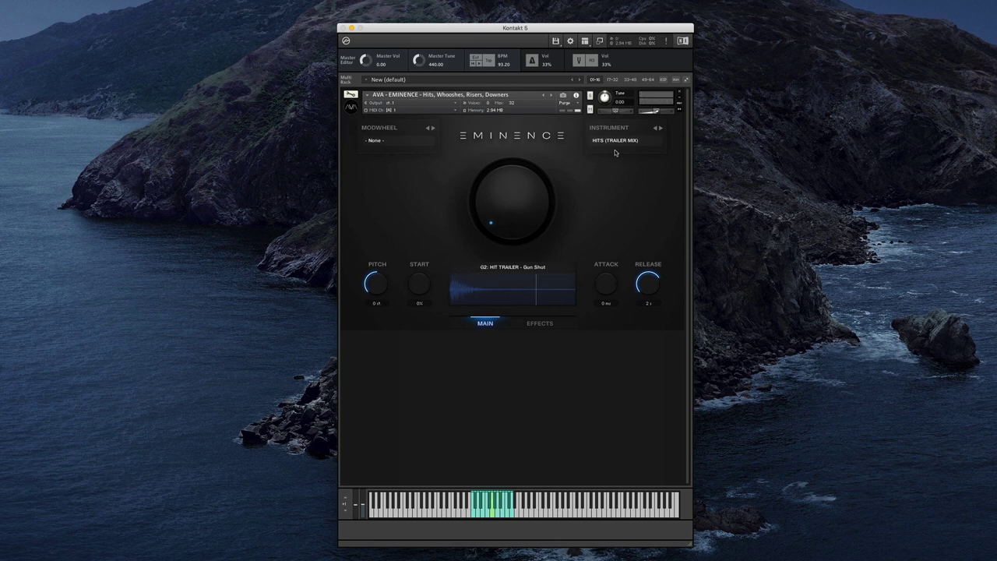
pyautogui.click(615, 142)
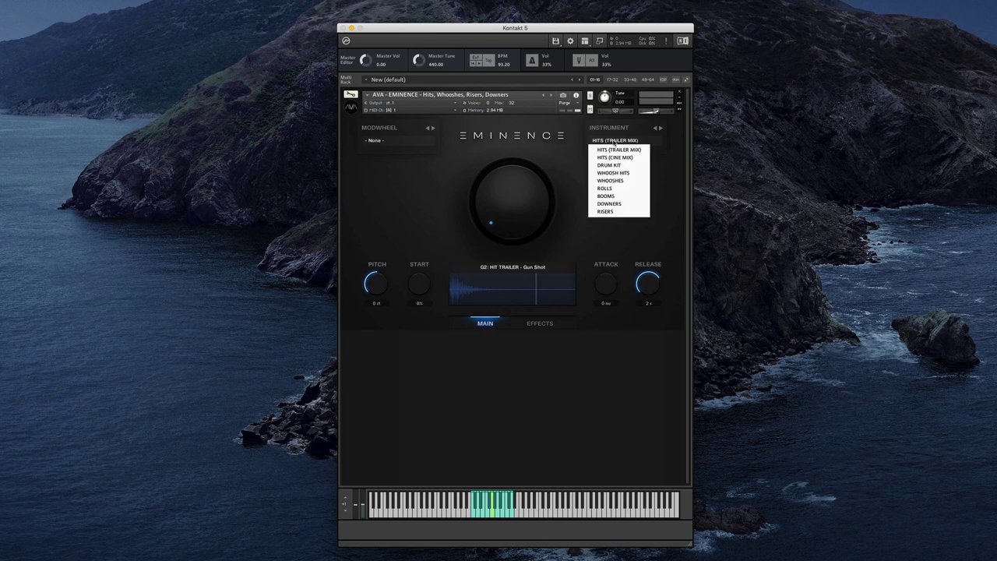
pyautogui.click(667, 145)
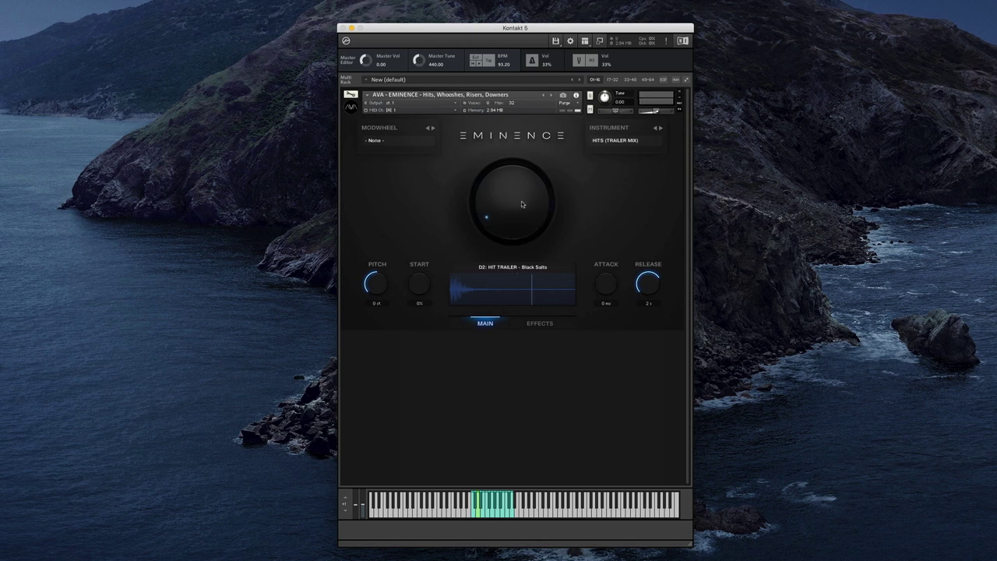
# Step: Sweep the Eminence macro up and back down, then set attack 4.8 ms and release 16.6 ms
pyautogui.moveTo(521, 214); pyautogui.dragTo(560, 25)
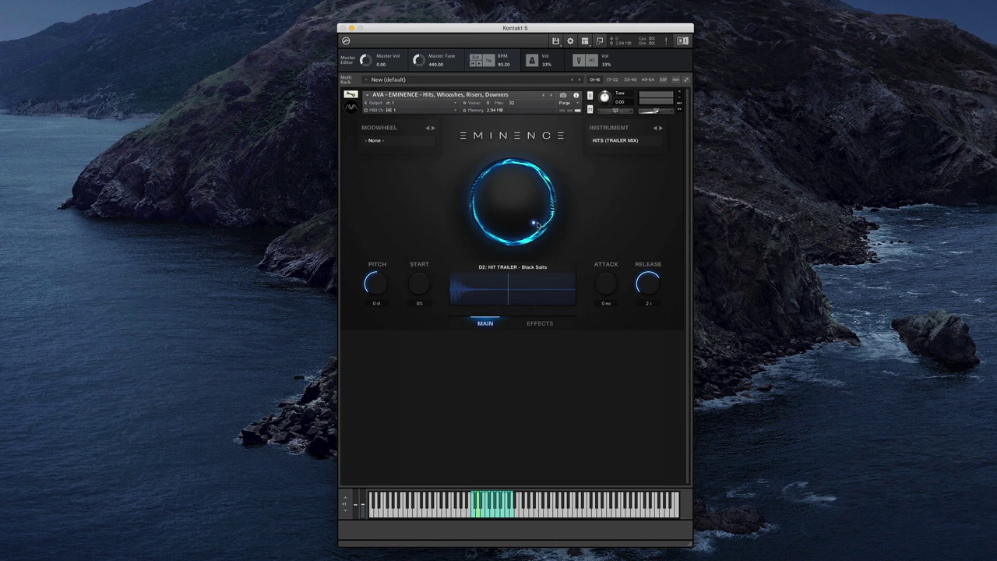
pyautogui.moveTo(528, 216); pyautogui.dragTo(509, 513)
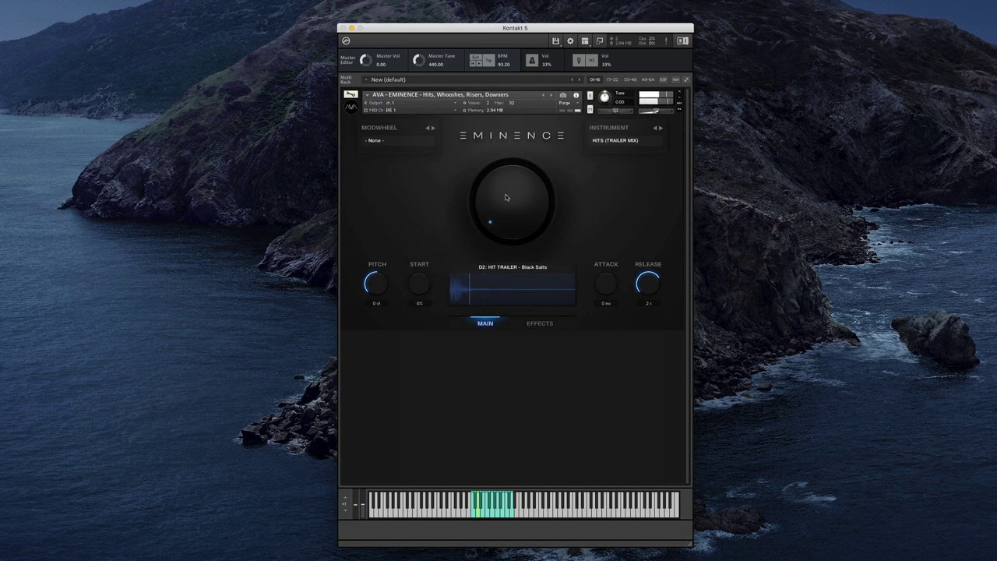
pyautogui.moveTo(508, 198); pyautogui.dragTo(510, 180)
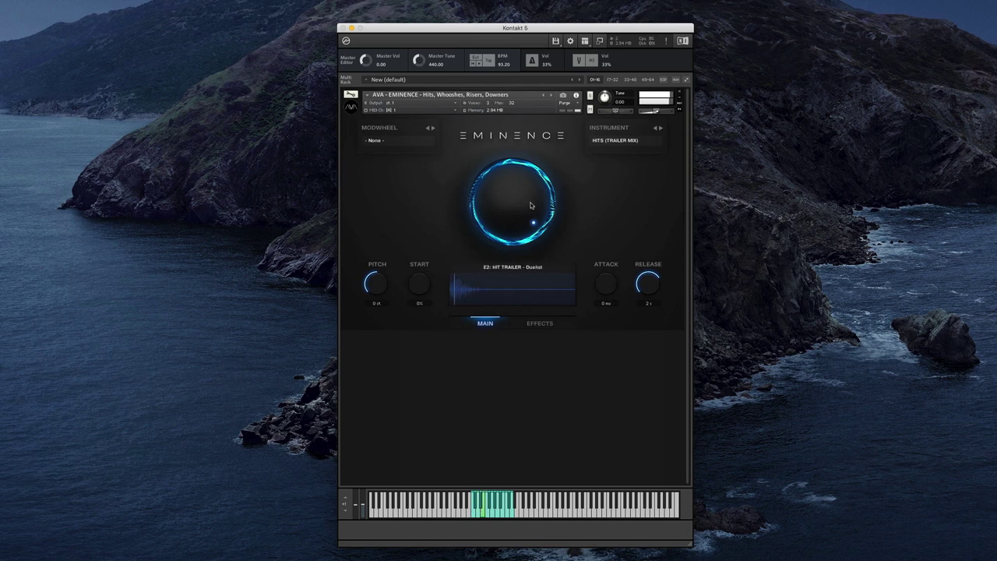
pyautogui.moveTo(530, 205)
pyautogui.mouseDown()
pyautogui.moveTo(520, 223)
pyautogui.moveTo(529, 187)
pyautogui.mouseUp()
pyautogui.moveTo(647, 290); pyautogui.dragTo(642, 338)
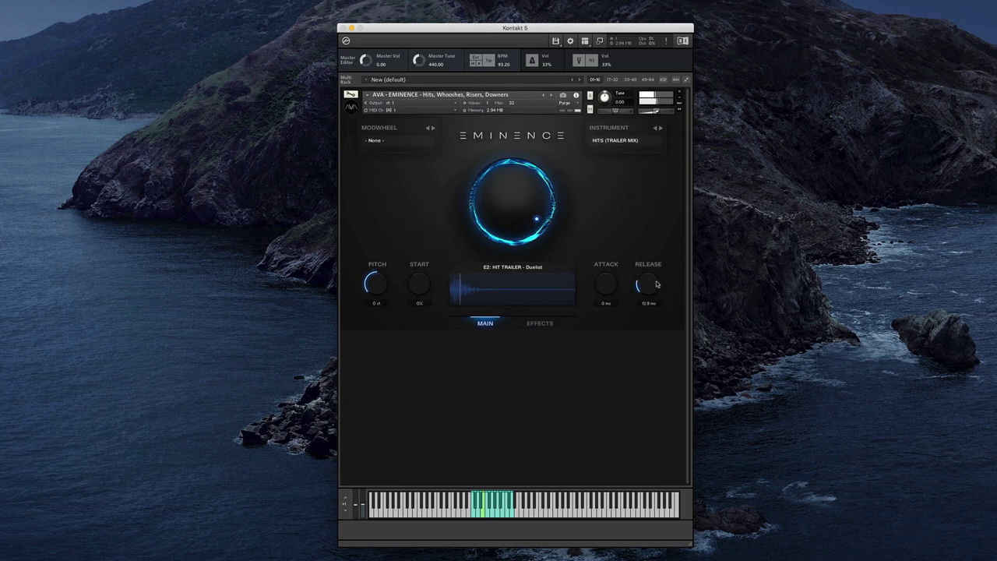
pyautogui.moveTo(657, 284); pyautogui.dragTo(612, 281)
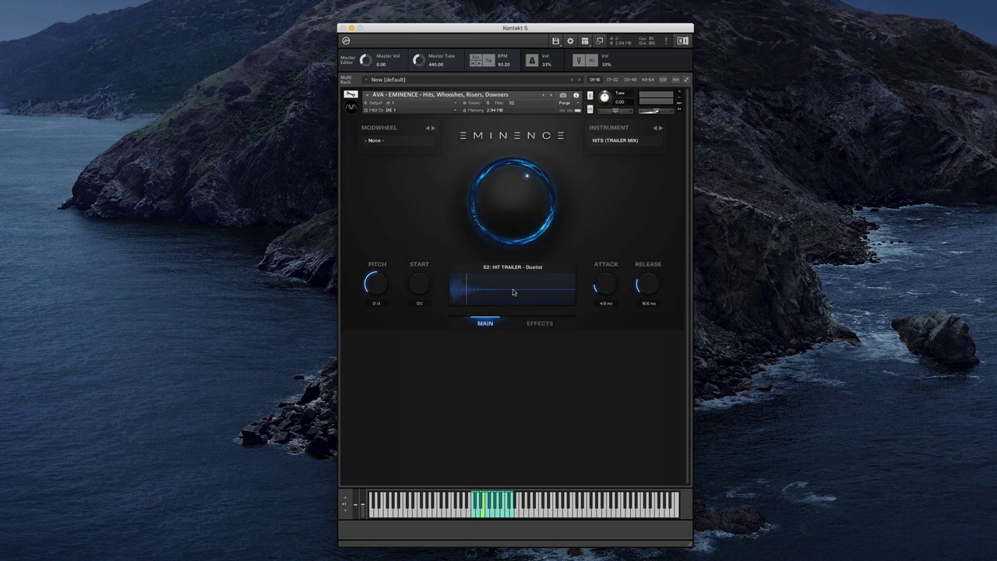
# Step: Pick DRUM KIT from the INSTRUMENT dropdown of the Eminence hits patch
pyautogui.click(615, 141)
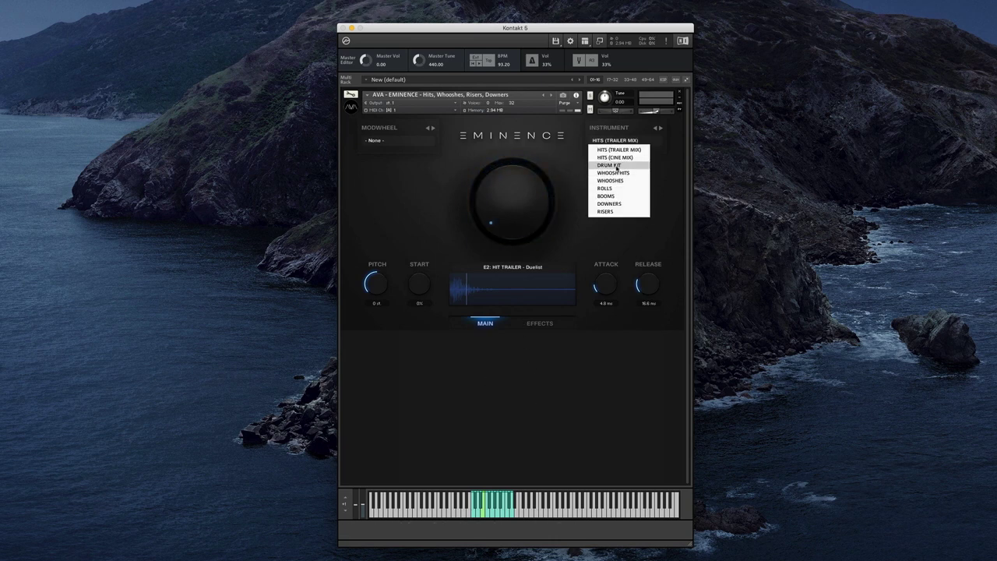
pyautogui.click(617, 166)
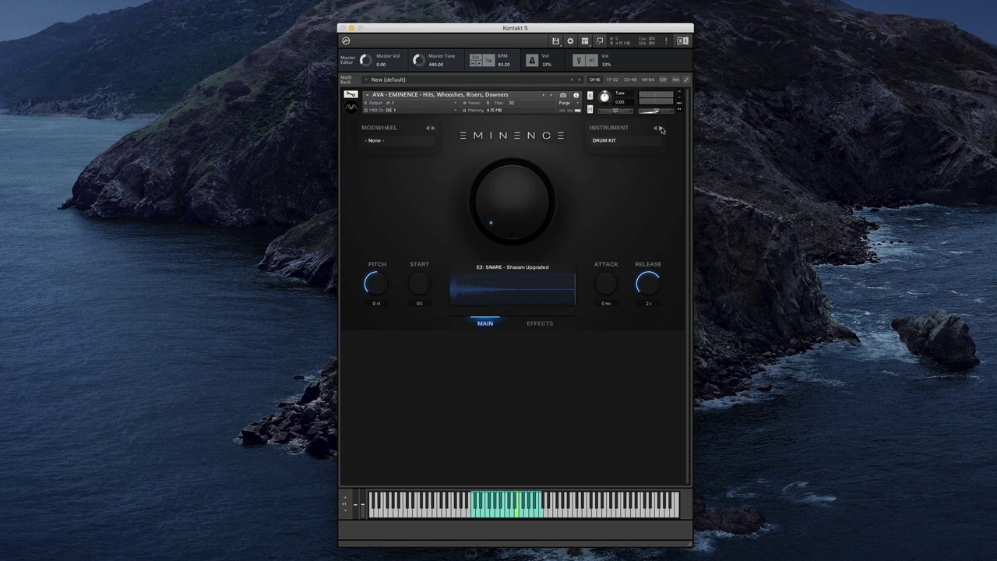
# Step: Step the Eminence instrument forward to the WHOOSH HITS patch
pyautogui.click(661, 129)
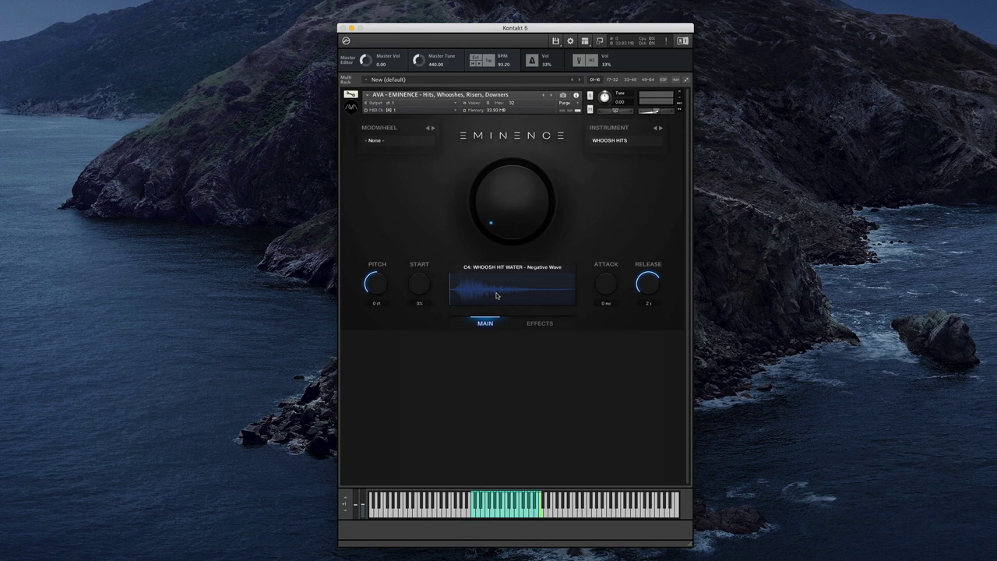
# Step: Step the INSTRUMENT selector forward through WHOOSHES to the ROLLS patch
pyautogui.click(662, 127)
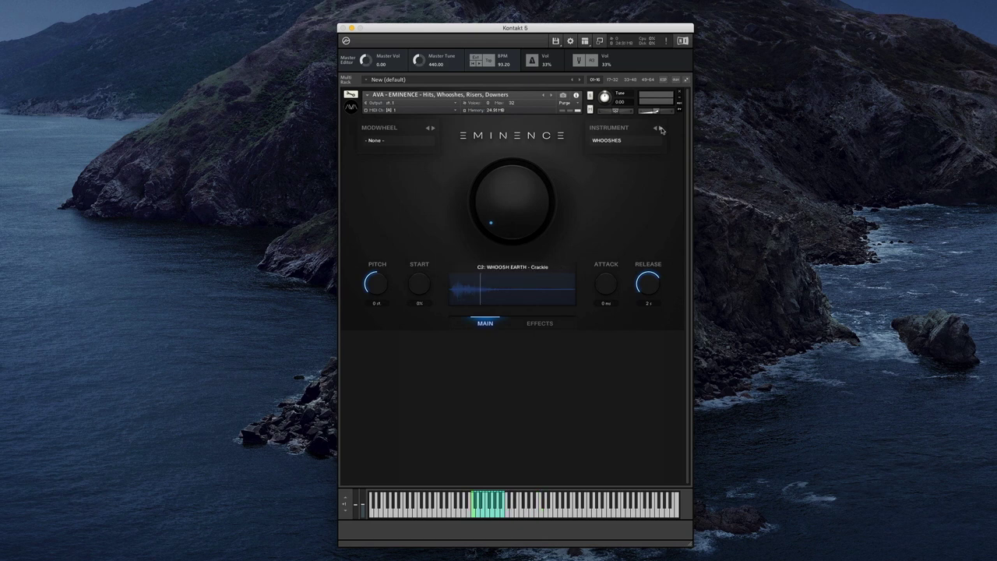
pyautogui.click(660, 128)
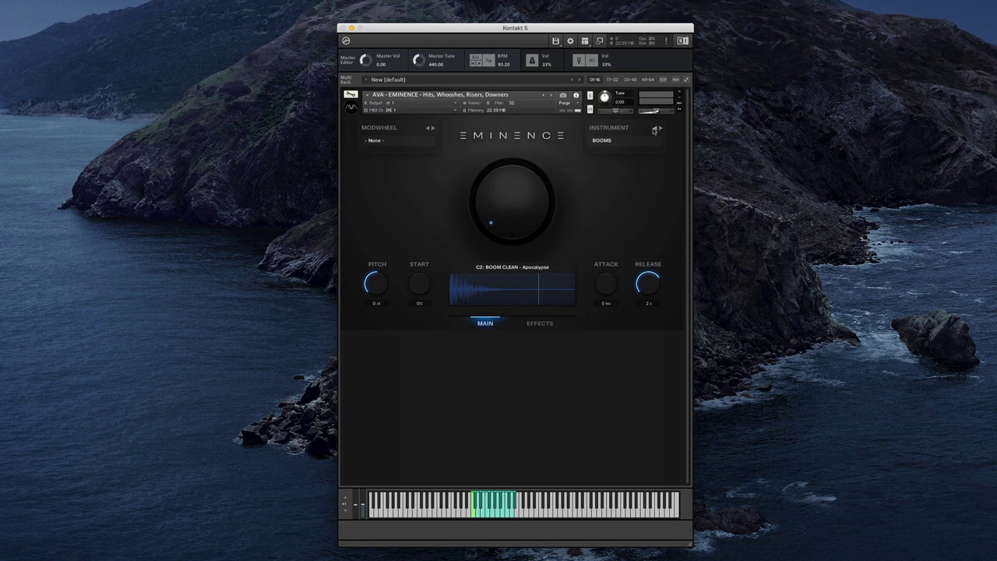
# Step: Step to BOOMS, adjust the sample start, and return the pitch from -3 st to 0 st
pyautogui.click(660, 130)
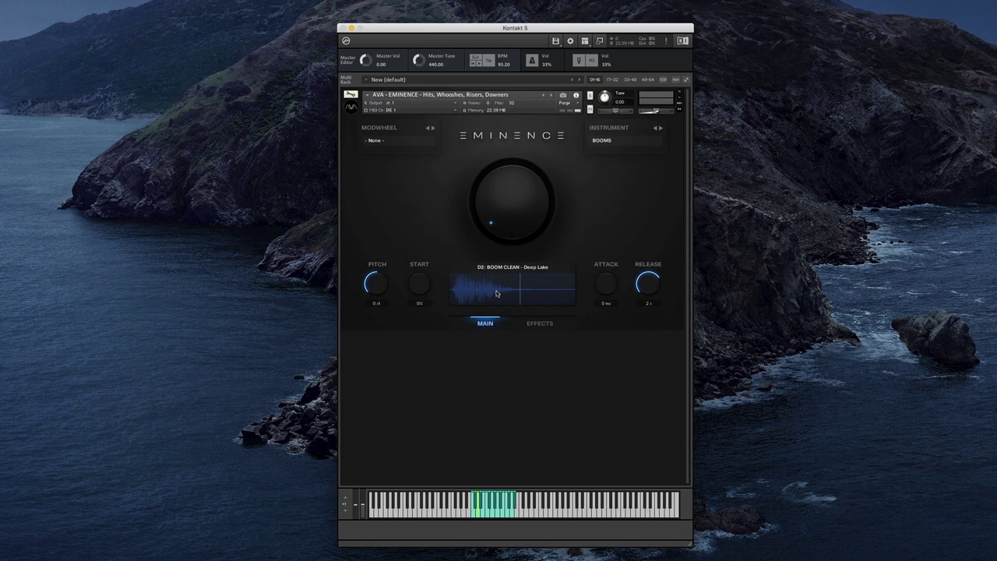
pyautogui.moveTo(427, 293); pyautogui.dragTo(424, 284)
pyautogui.moveTo(423, 283)
pyautogui.mouseDown()
pyautogui.moveTo(374, 323)
pyautogui.moveTo(373, 343)
pyautogui.mouseUp()
pyautogui.moveTo(381, 289); pyautogui.dragTo(382, 276)
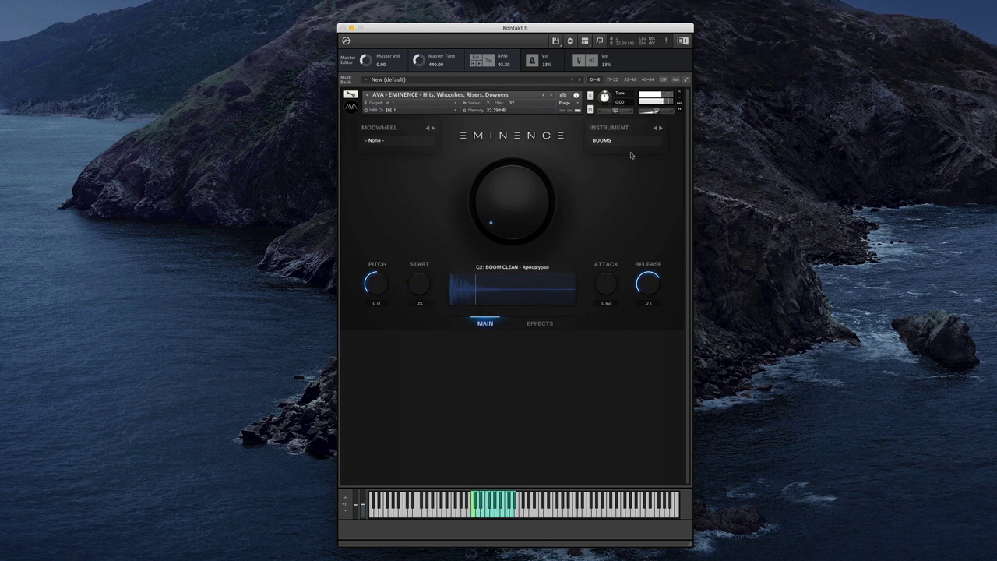
# Step: Step the Eminence instrument from BOOMS to the DOWNERS sound set
pyautogui.click(660, 128)
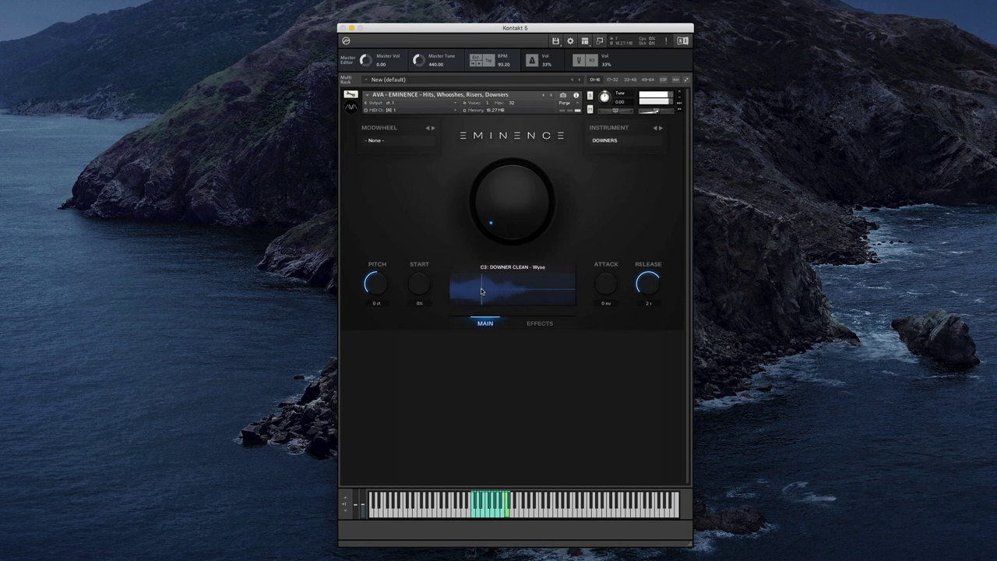
# Step: Step to the RISERS instrument and replay the current riser sample
pyautogui.click(661, 129)
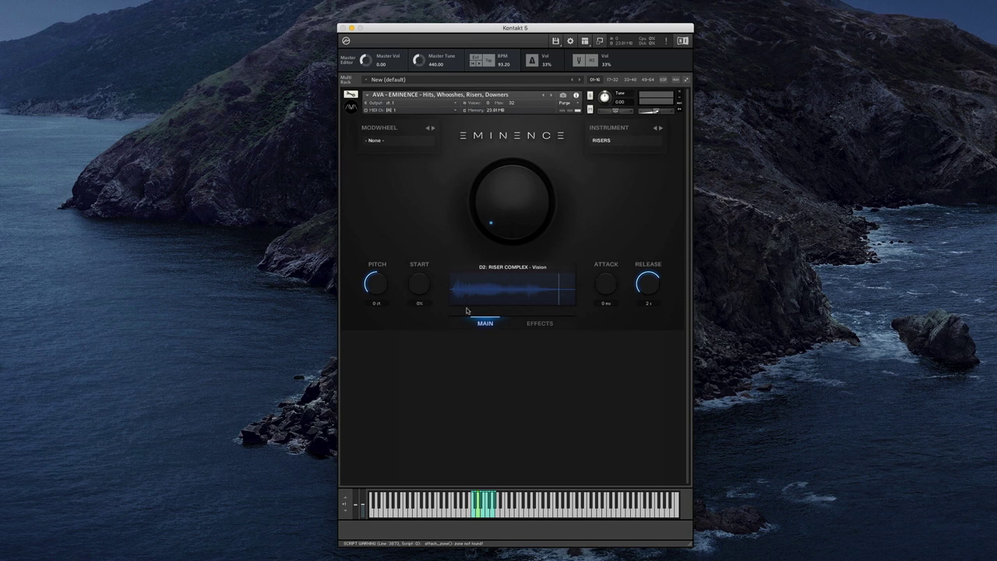
pyautogui.click(507, 289)
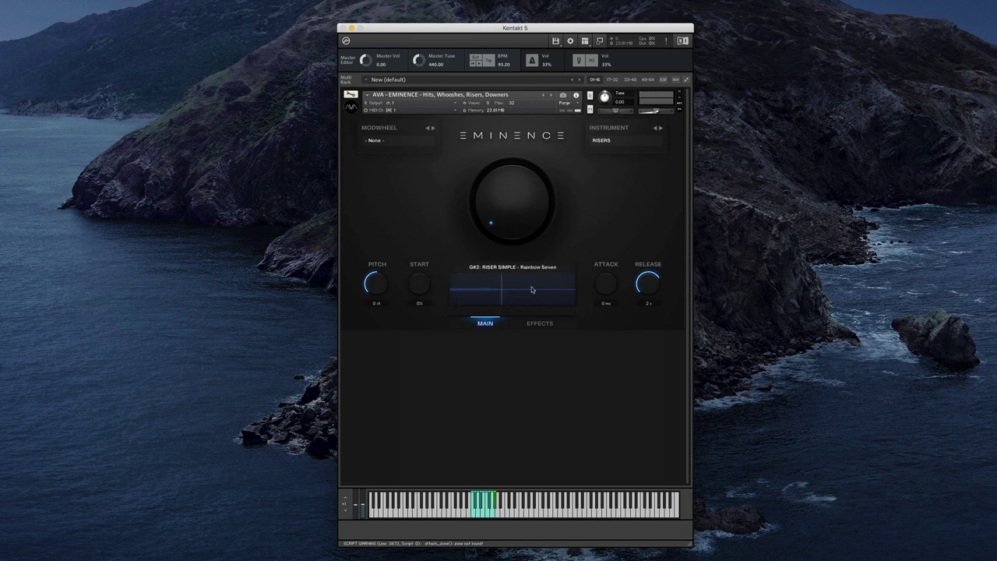
# Step: Load AVA - EMINENCE - Pulses.nki from the Quick-Load browser into the rack
pyautogui.click(605, 141)
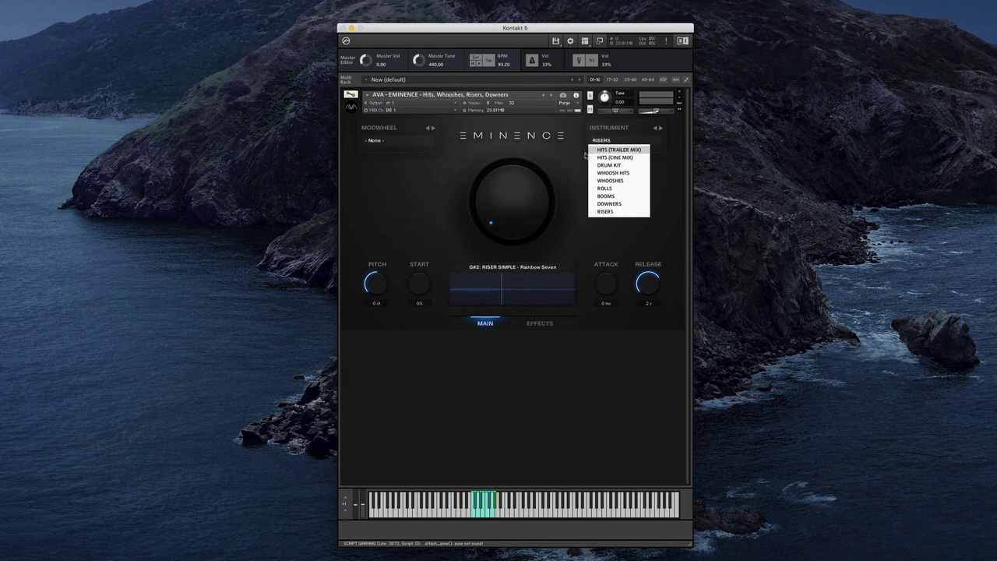
pyautogui.click(574, 173)
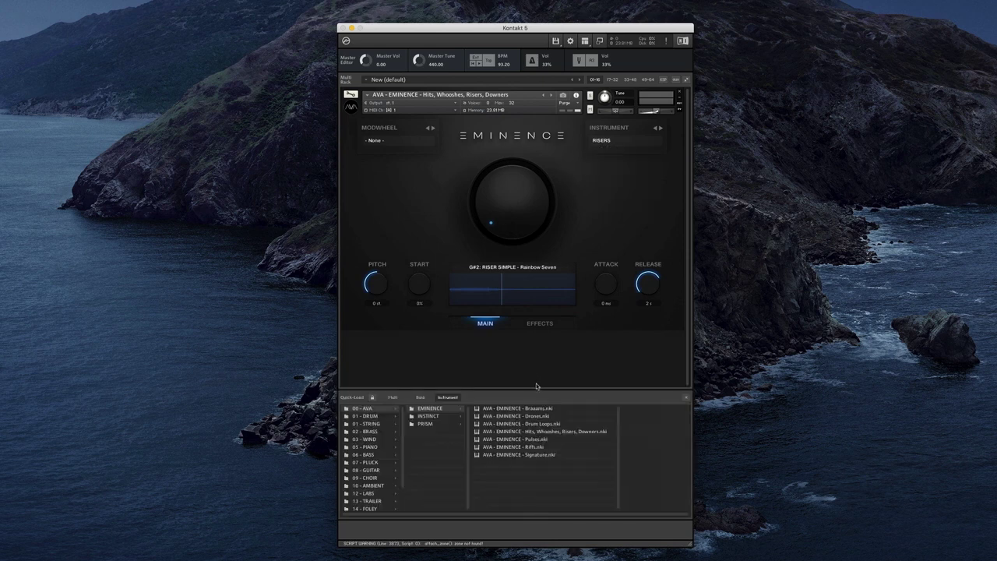
pyautogui.rightClick(534, 370)
pyautogui.click(529, 440)
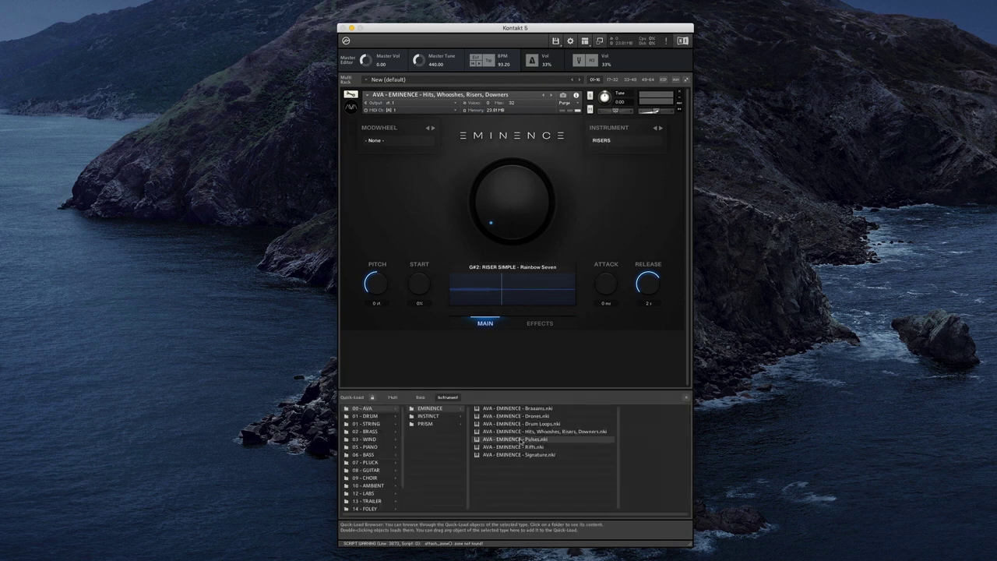
pyautogui.doubleClick(519, 441)
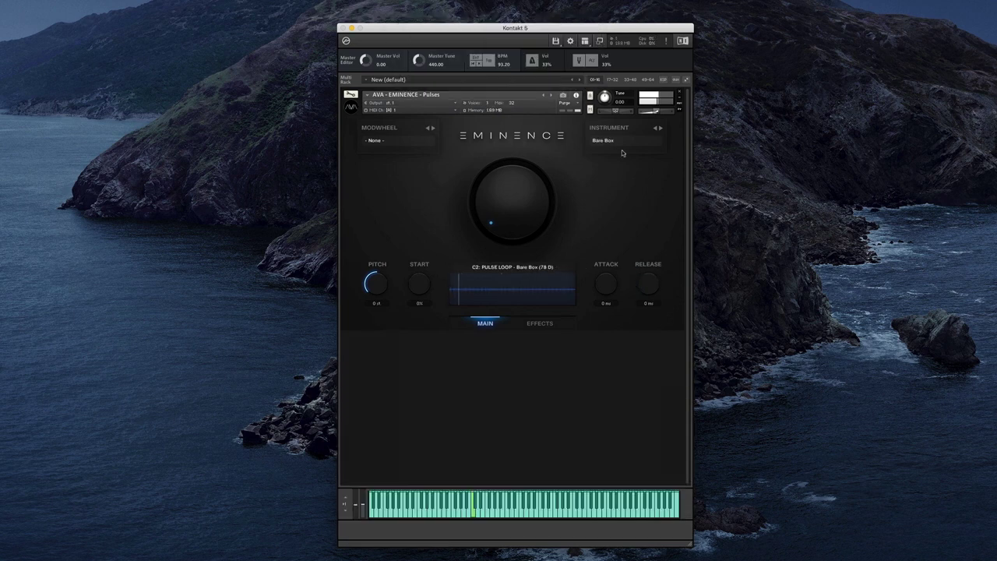
# Step: Select Basic Saw Pluck, raise the tempo to 116.80 BPM, and choose the Tight and Wide reverb
pyautogui.click(660, 128)
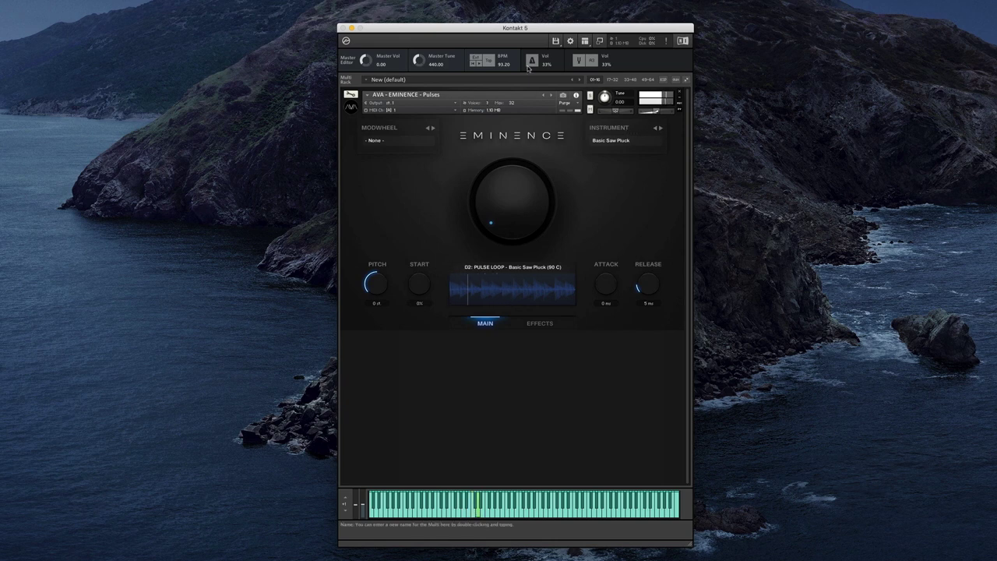
pyautogui.moveTo(505, 63)
pyautogui.mouseDown()
pyautogui.moveTo(507, 49)
pyautogui.moveTo(506, 65)
pyautogui.mouseUp()
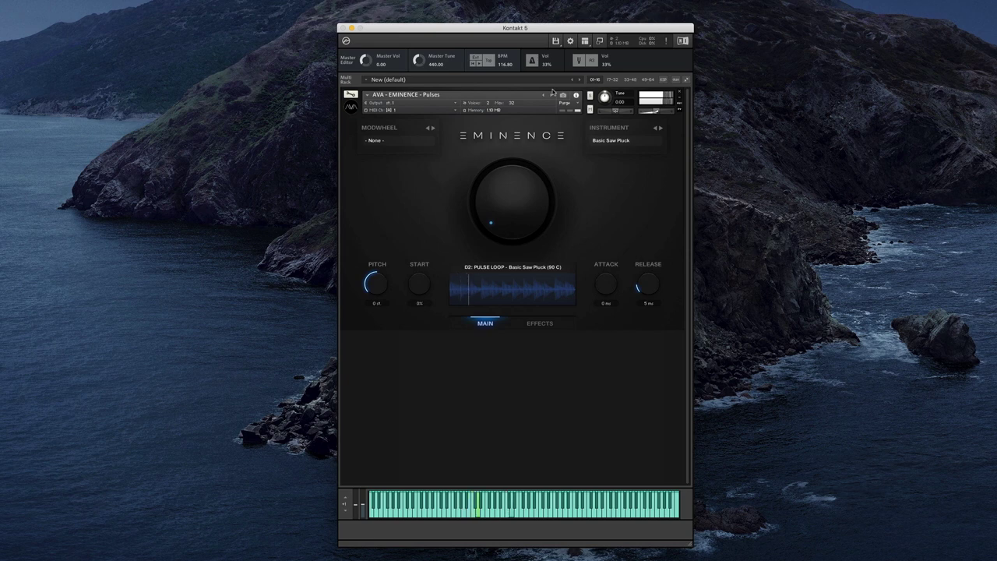
pyautogui.click(541, 324)
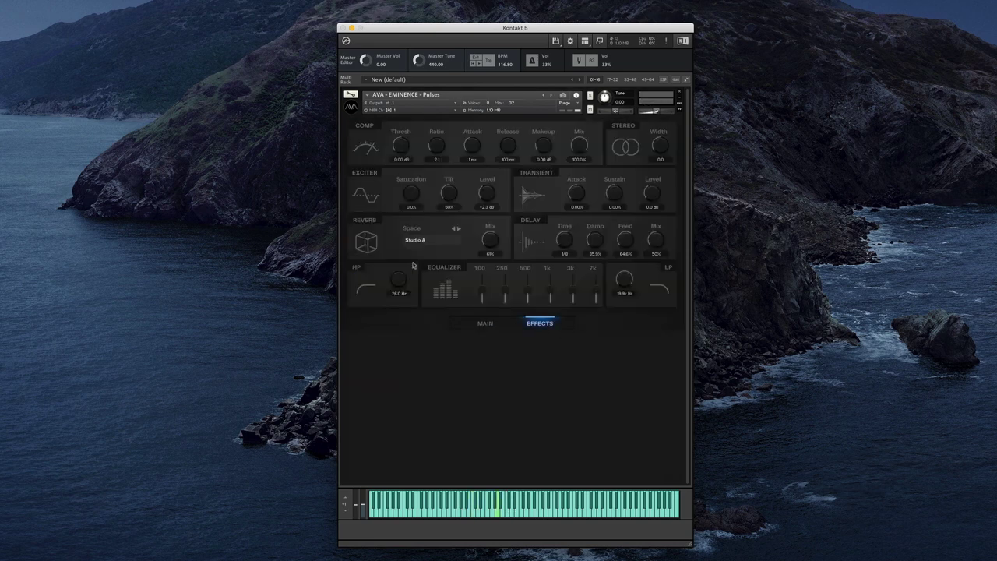
pyautogui.click(417, 240)
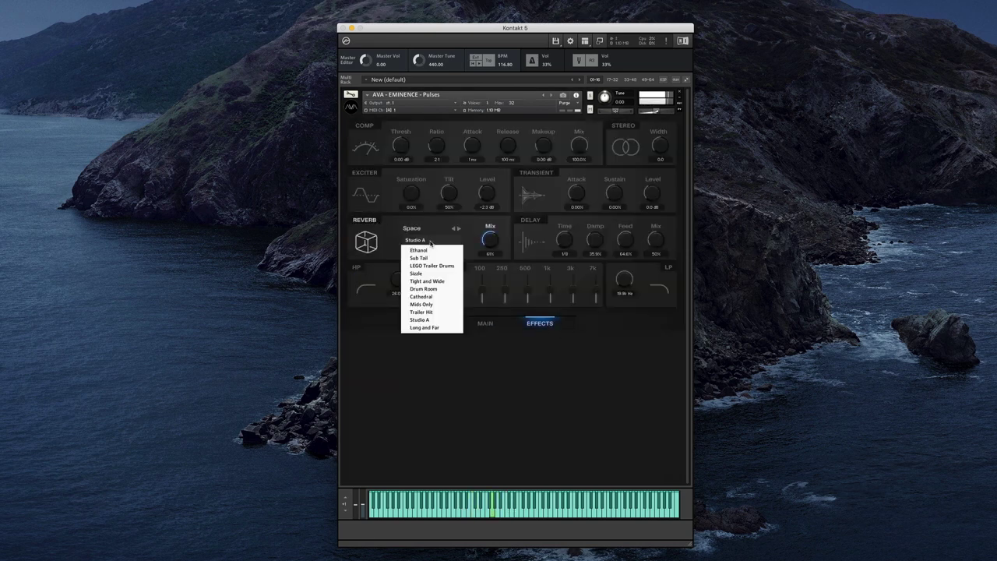
pyautogui.click(428, 281)
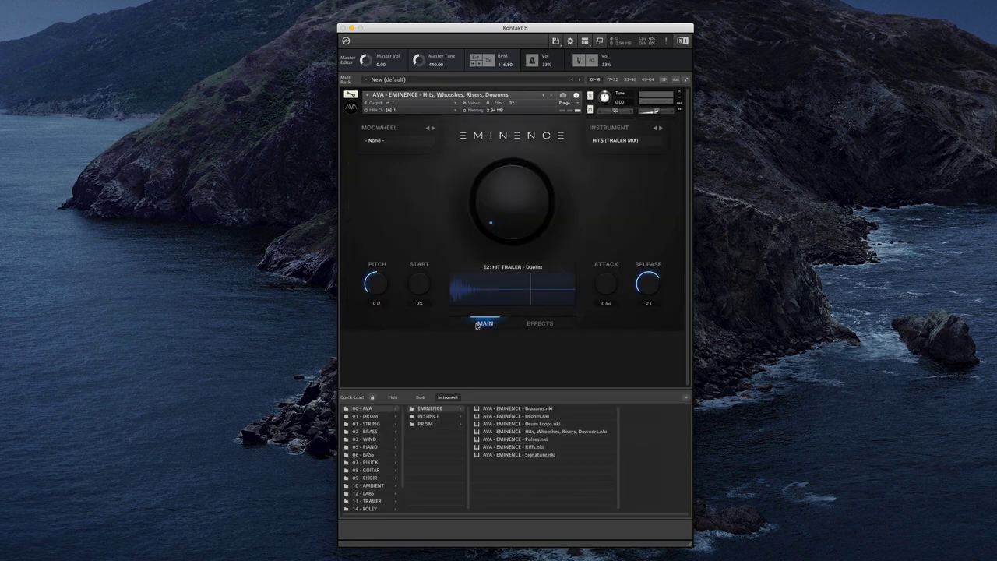
# Step: Enable the hits patch reverb with the Cathedral space and mix at about 13%
pyautogui.click(541, 325)
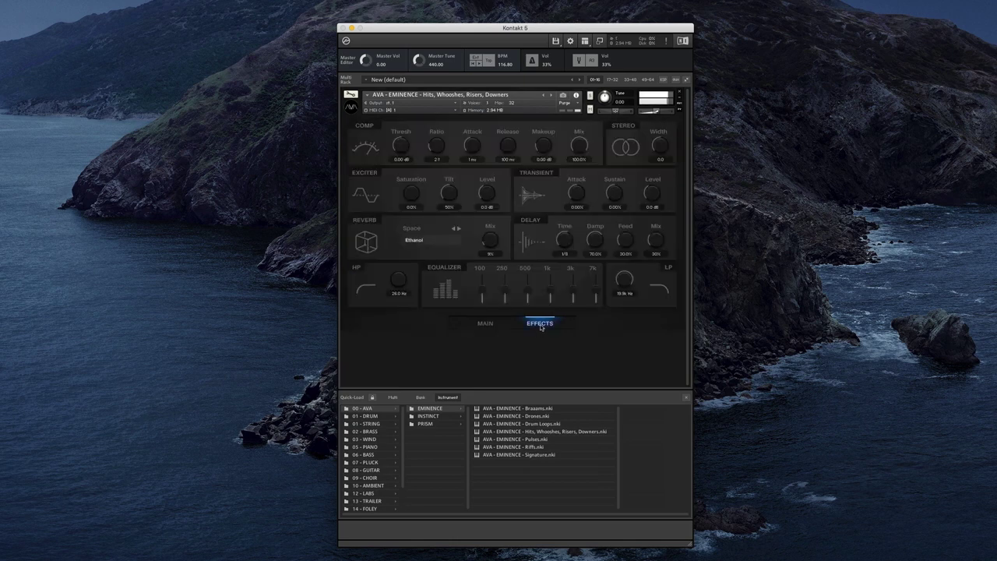
pyautogui.click(376, 222)
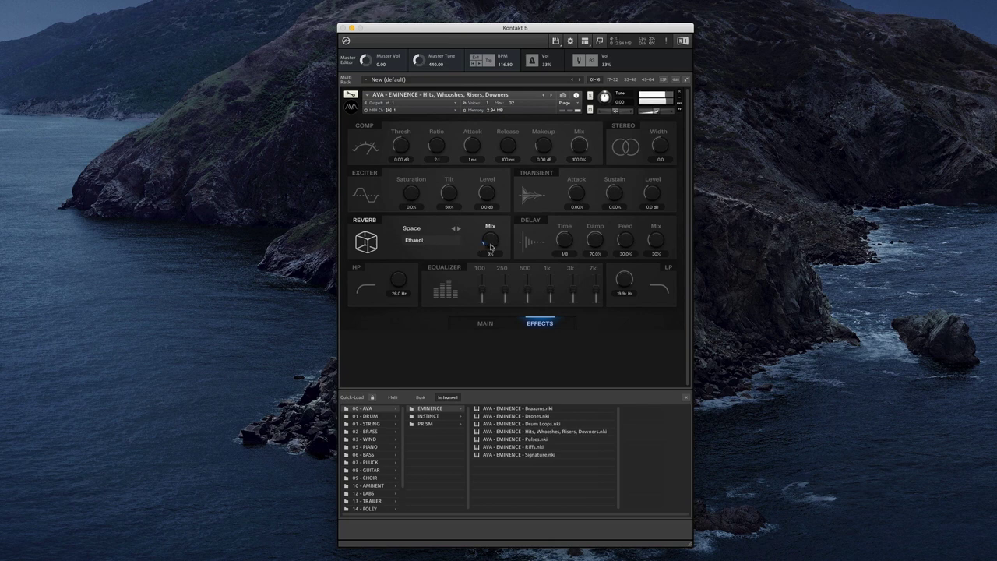
pyautogui.click(434, 241)
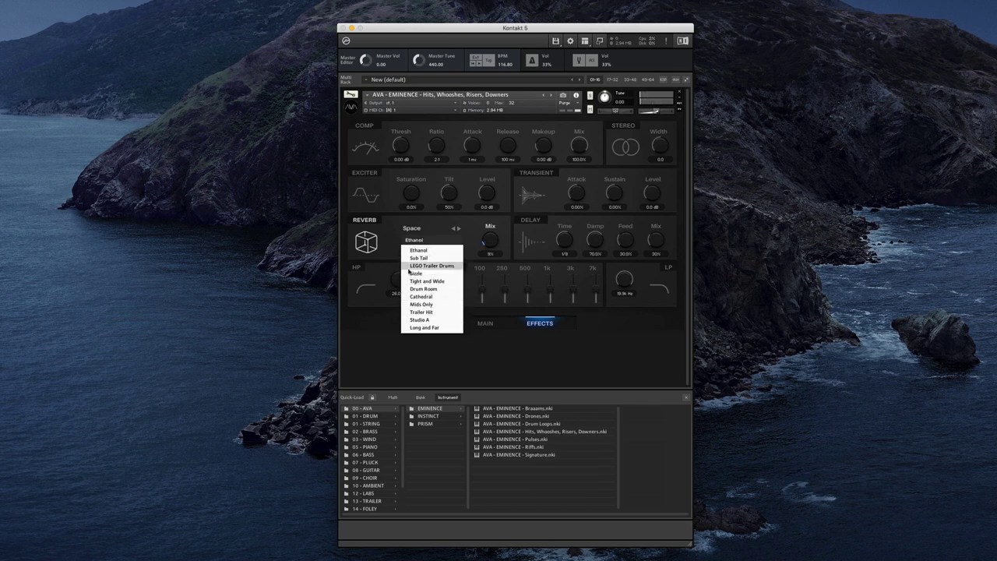
pyautogui.click(423, 297)
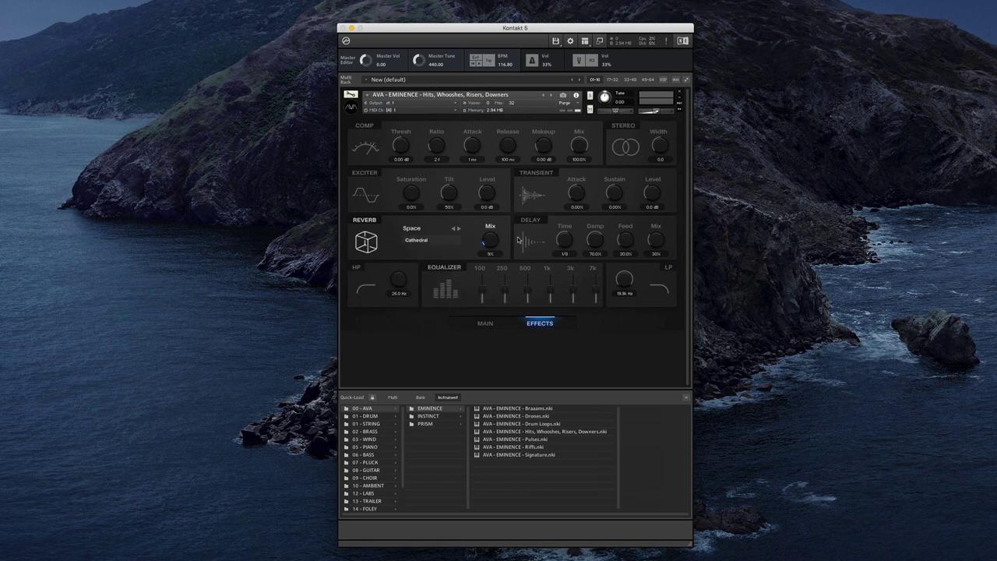
pyautogui.moveTo(493, 243); pyautogui.dragTo(493, 242)
pyautogui.click(443, 242)
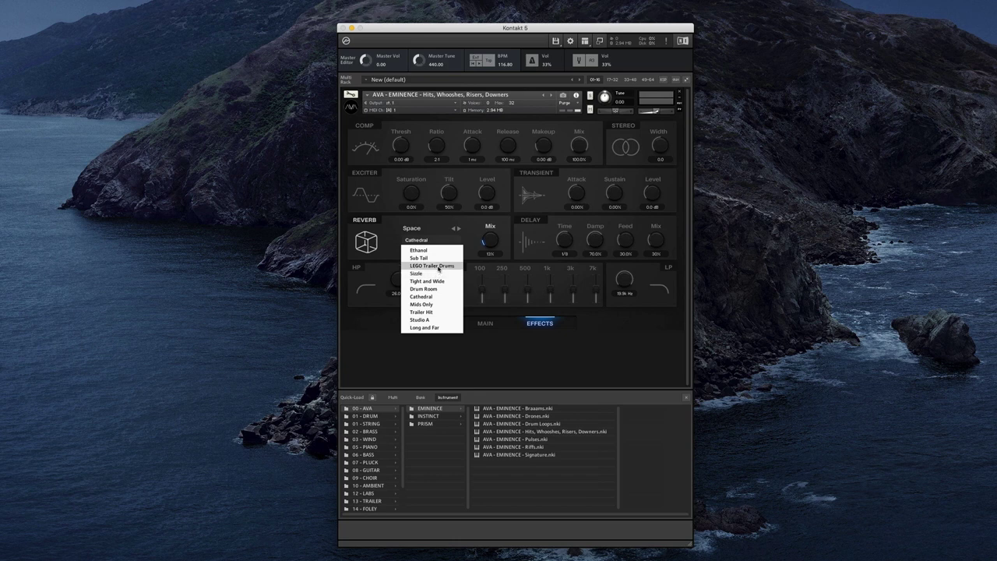
# Step: Try the Sizzle space at 30% mix, then switch to Sub Tail and readjust the mix
pyautogui.click(441, 275)
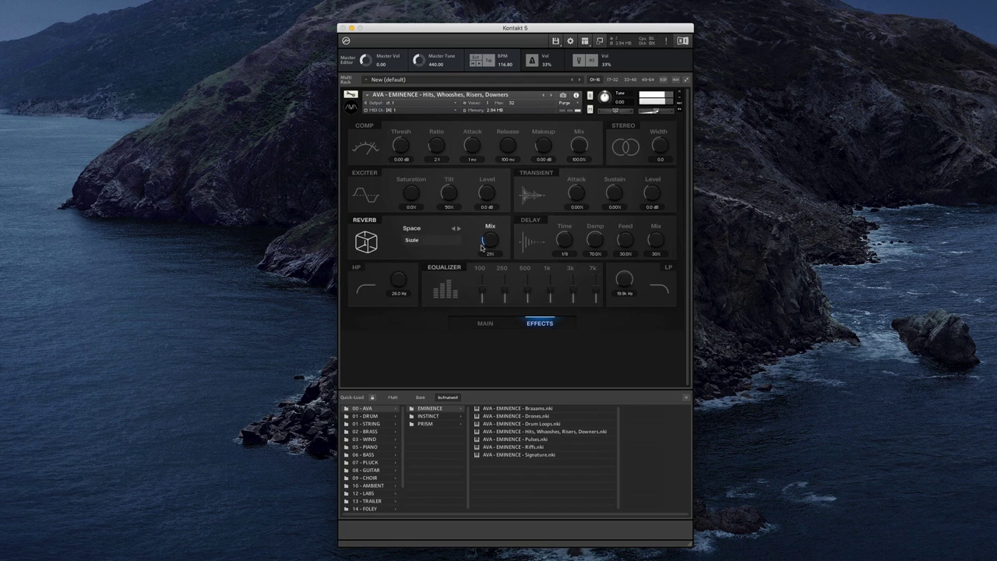
pyautogui.moveTo(482, 247); pyautogui.dragTo(492, 239)
pyautogui.click(437, 241)
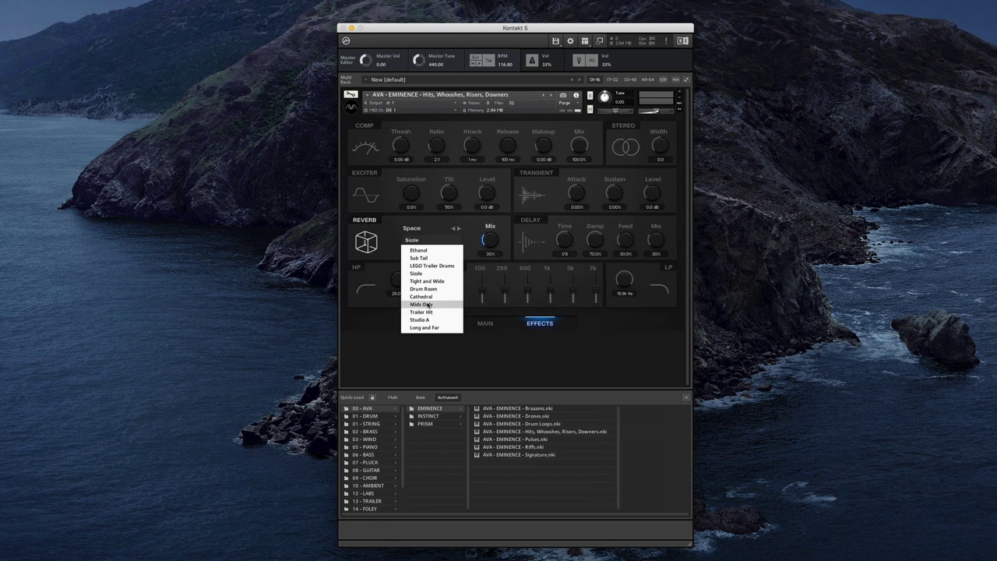
pyautogui.click(443, 258)
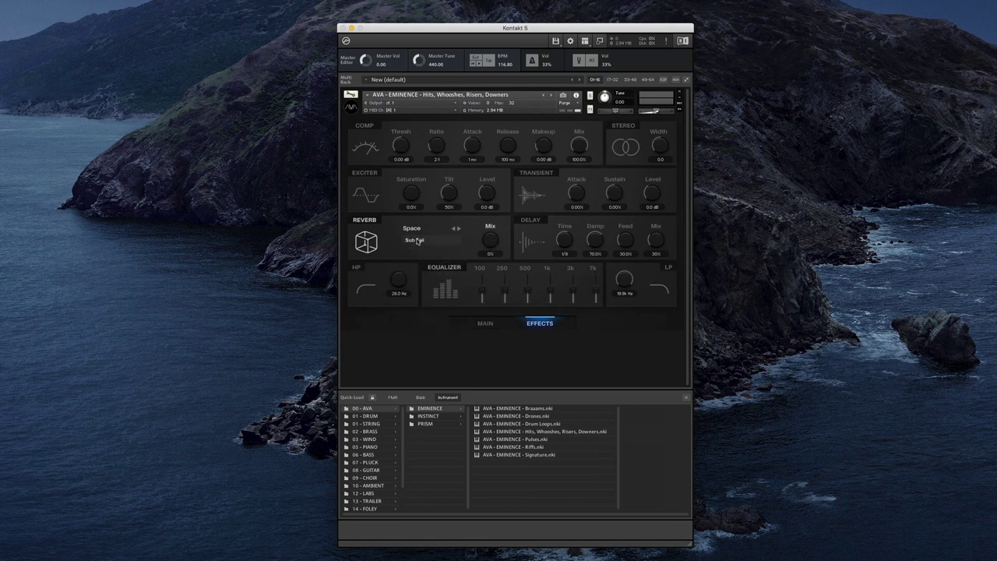
pyautogui.moveTo(492, 239); pyautogui.dragTo(503, 297)
pyautogui.moveTo(490, 244); pyautogui.dragTo(490, 233)
# Step: Try the Mids Only reverb space with the mix raised to about 25%
pyautogui.click(441, 240)
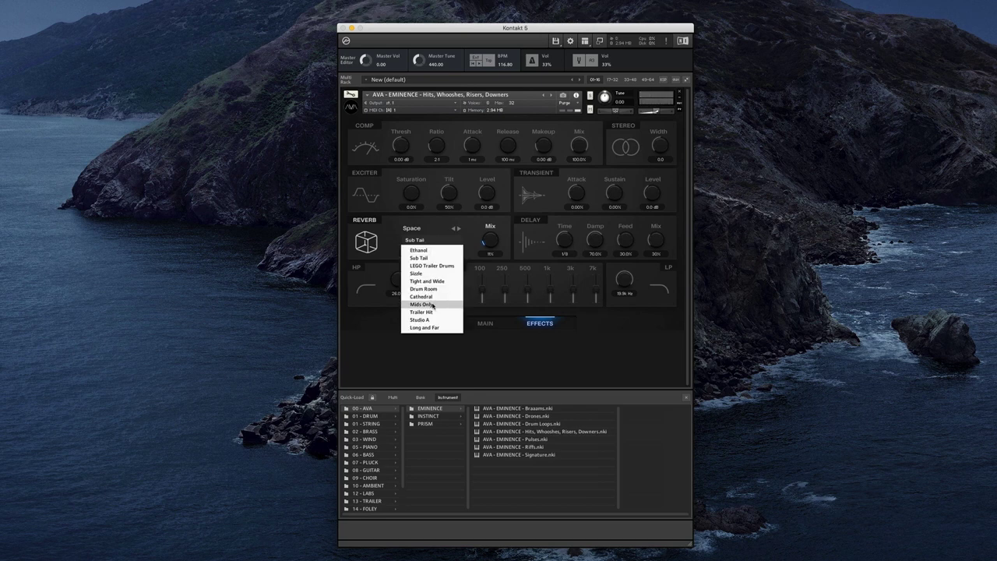
pyautogui.click(433, 304)
pyautogui.moveTo(487, 243); pyautogui.dragTo(490, 227)
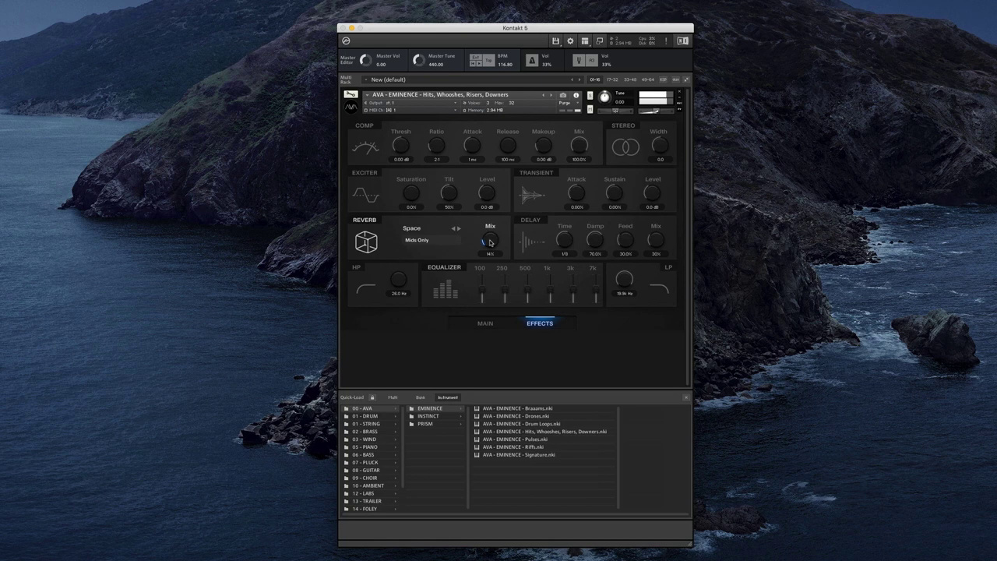
# Step: Switch to the Tight and Wide space, set stereo width to mono, and settle the mix near 12%
pyautogui.click(421, 240)
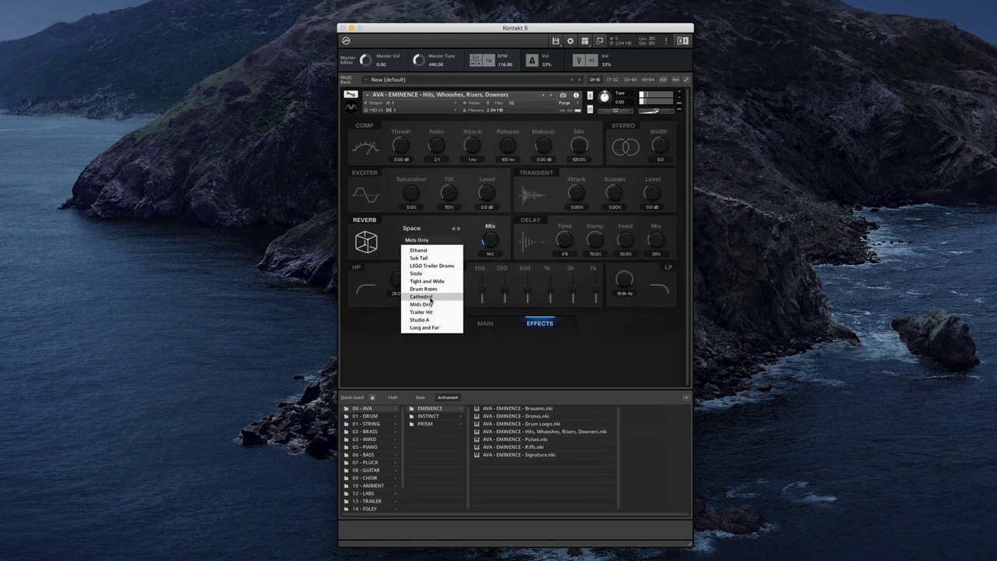
pyautogui.click(428, 283)
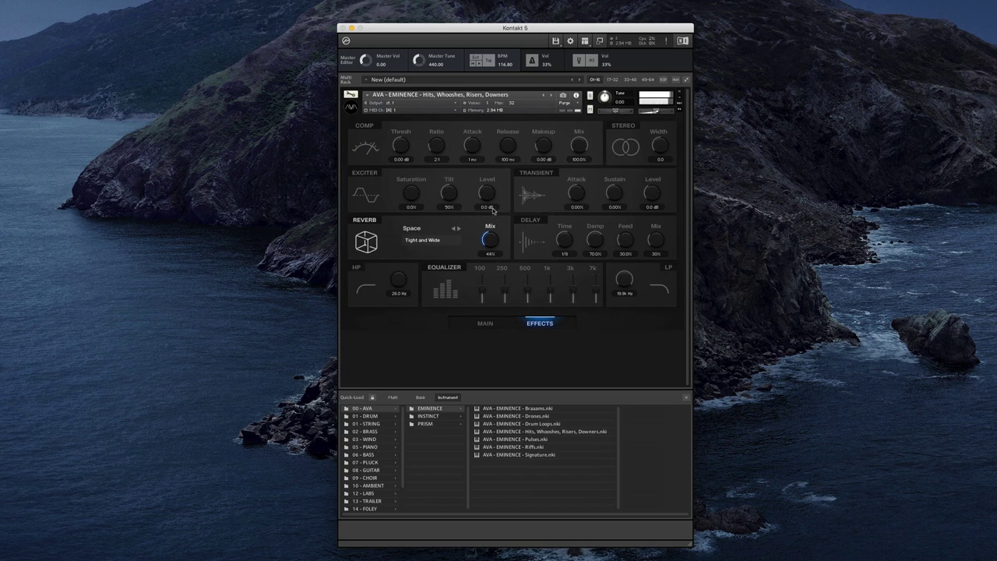
pyautogui.moveTo(485, 244); pyautogui.dragTo(492, 315)
pyautogui.moveTo(660, 146); pyautogui.dragTo(658, 228)
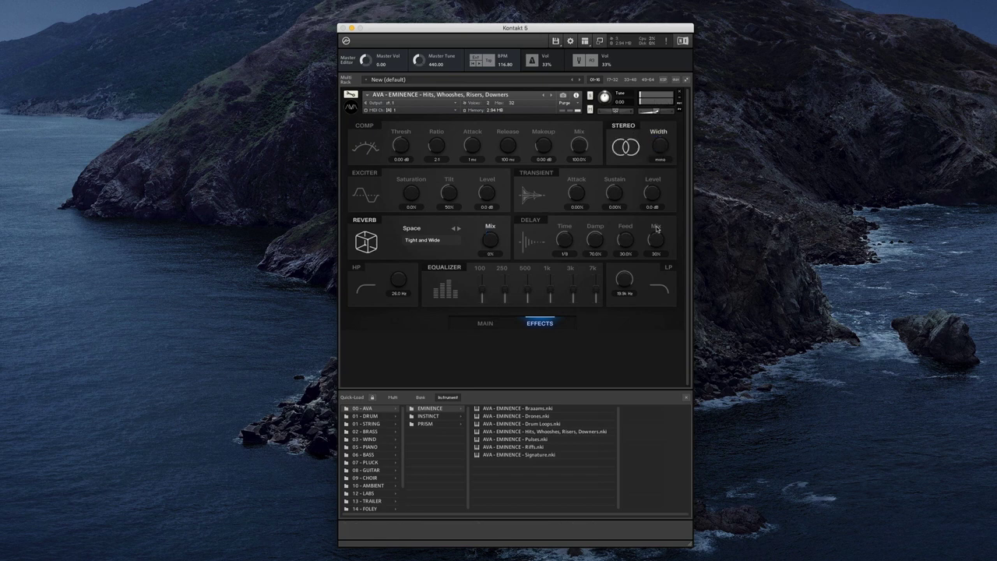
pyautogui.moveTo(491, 239); pyautogui.dragTo(497, 265)
pyautogui.moveTo(492, 245)
pyautogui.mouseDown()
pyautogui.moveTo(495, 209)
pyautogui.moveTo(492, 257)
pyautogui.mouseUp()
# Step: Try Long and Far, then pick LEGO Trailer Drums at 9% mix with stereo width off mono
pyautogui.click(422, 240)
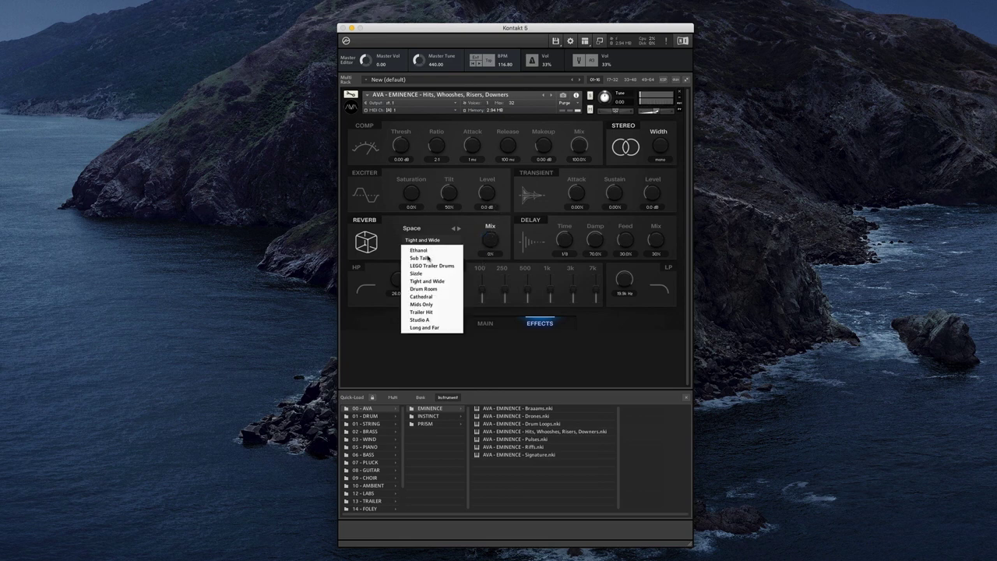
pyautogui.click(428, 327)
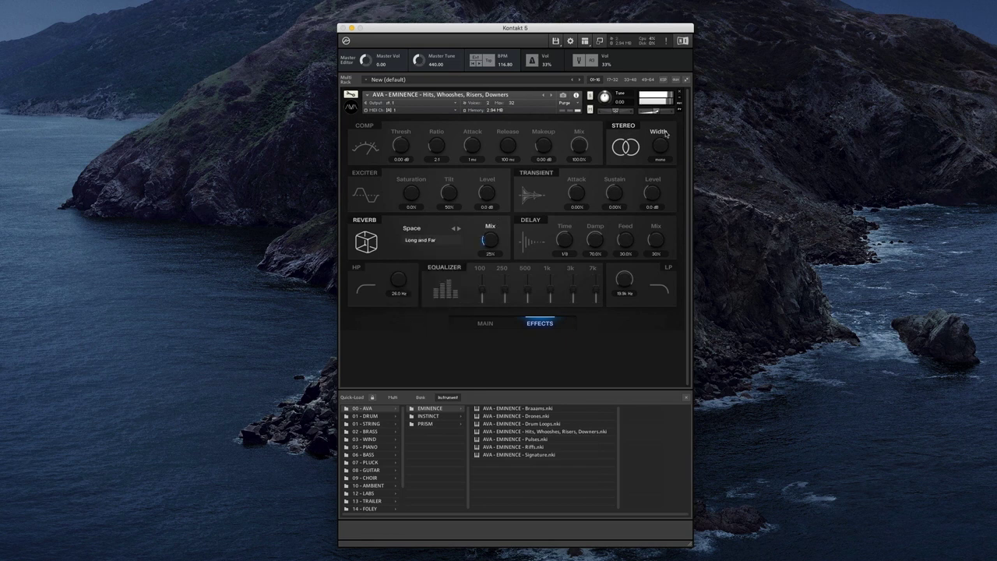
pyautogui.moveTo(665, 151); pyautogui.dragTo(664, 134)
pyautogui.moveTo(491, 254); pyautogui.dragTo(492, 257)
pyautogui.click(421, 240)
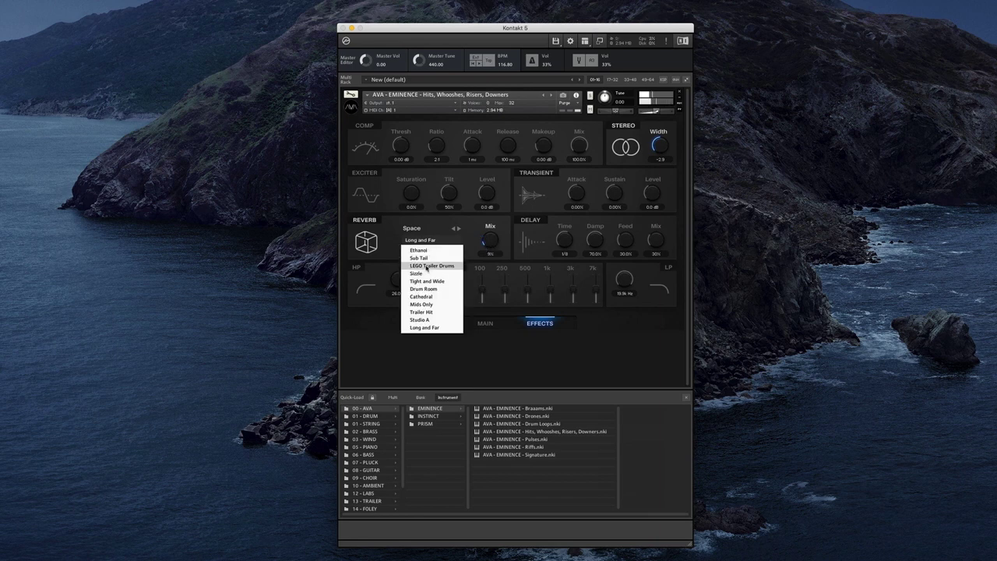
pyautogui.click(430, 266)
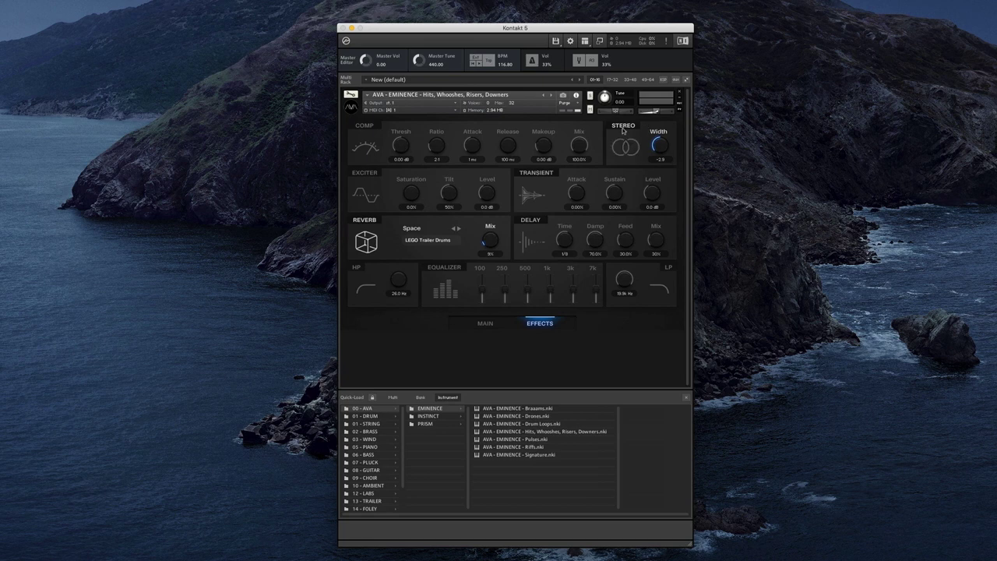
# Step: Load Pulses from the main page and step past Basic Saw Pluck and Bounce Back to Clicky Pops
pyautogui.click(485, 323)
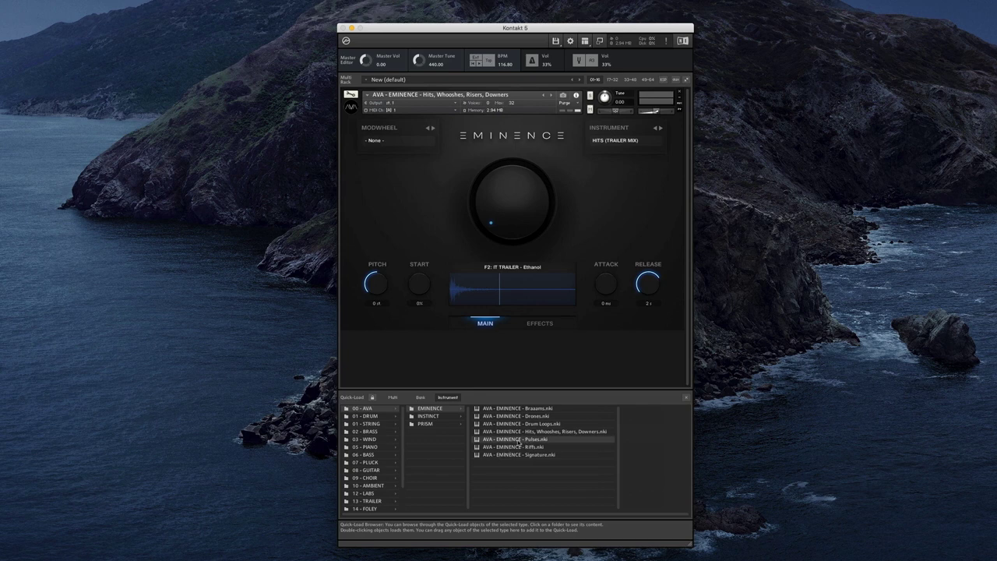
pyautogui.click(550, 95)
pyautogui.press('Return')
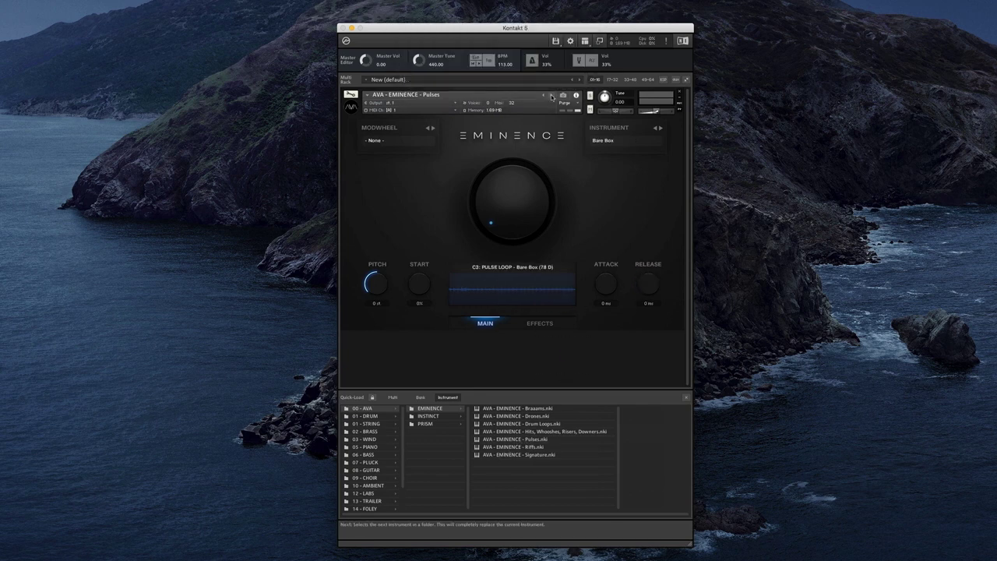
pyautogui.click(660, 128)
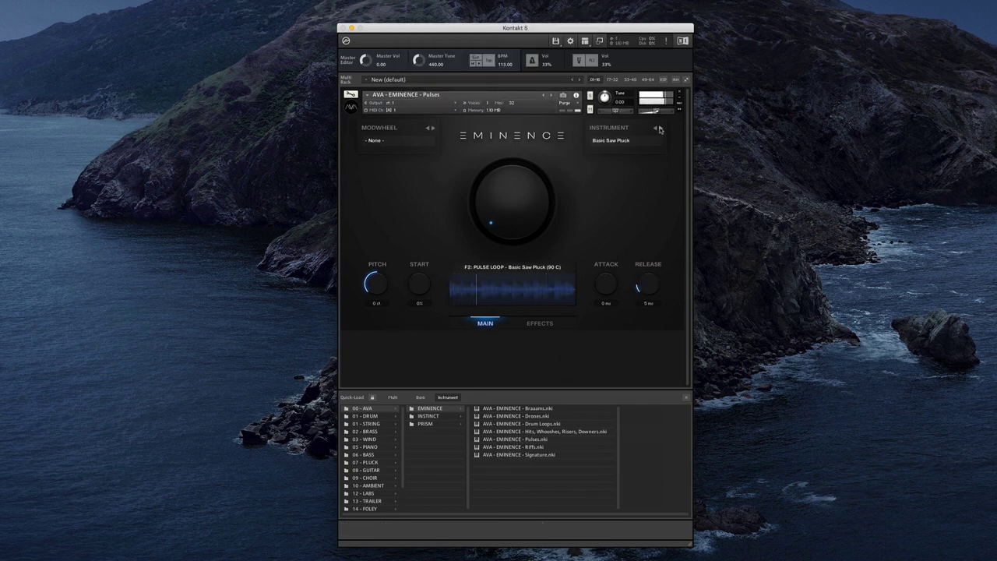
pyautogui.click(660, 128)
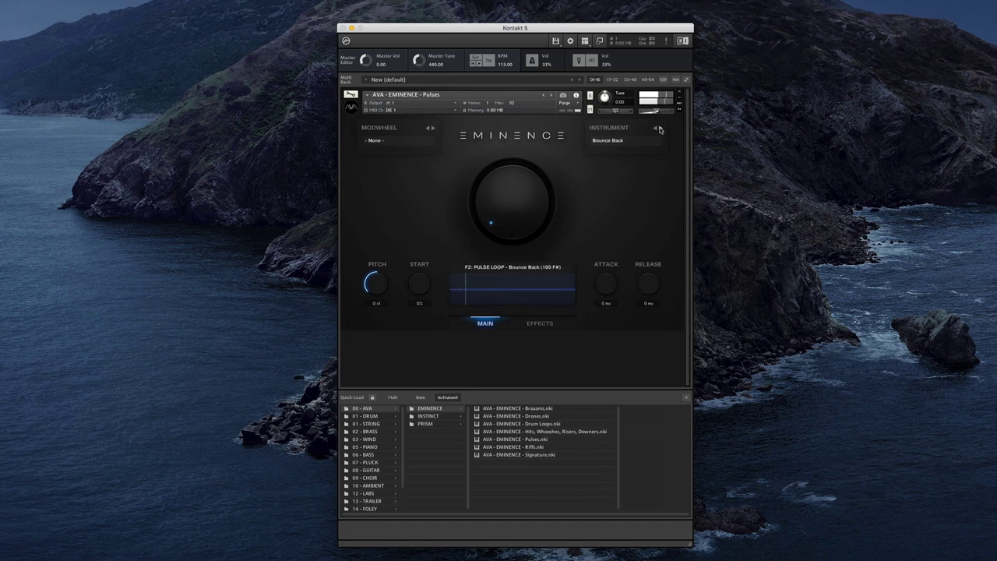
pyautogui.click(660, 127)
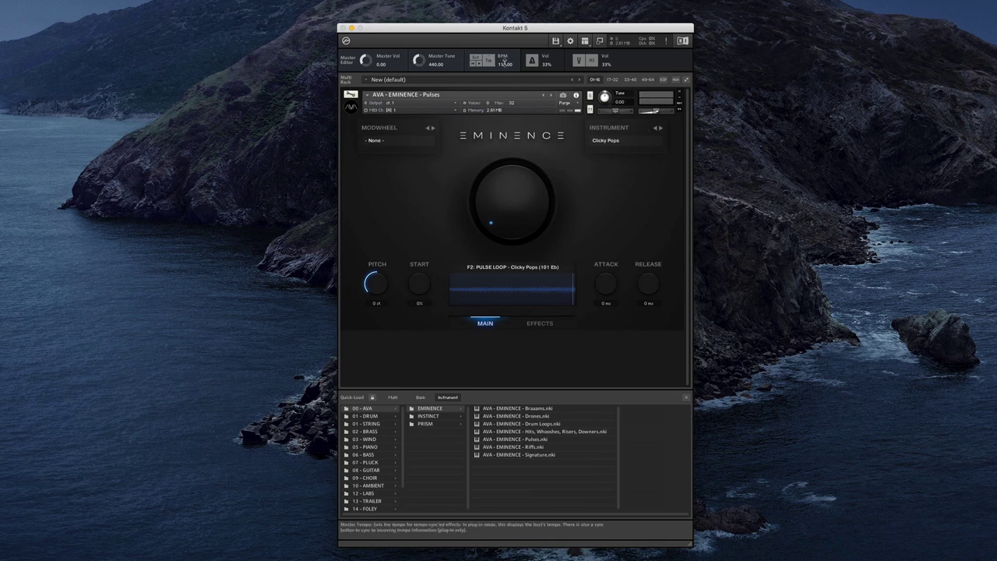
# Step: Play the Deep Deep loop at varied master tempos, then scroll the loop selector on to Falling Tower
pyautogui.click(661, 129)
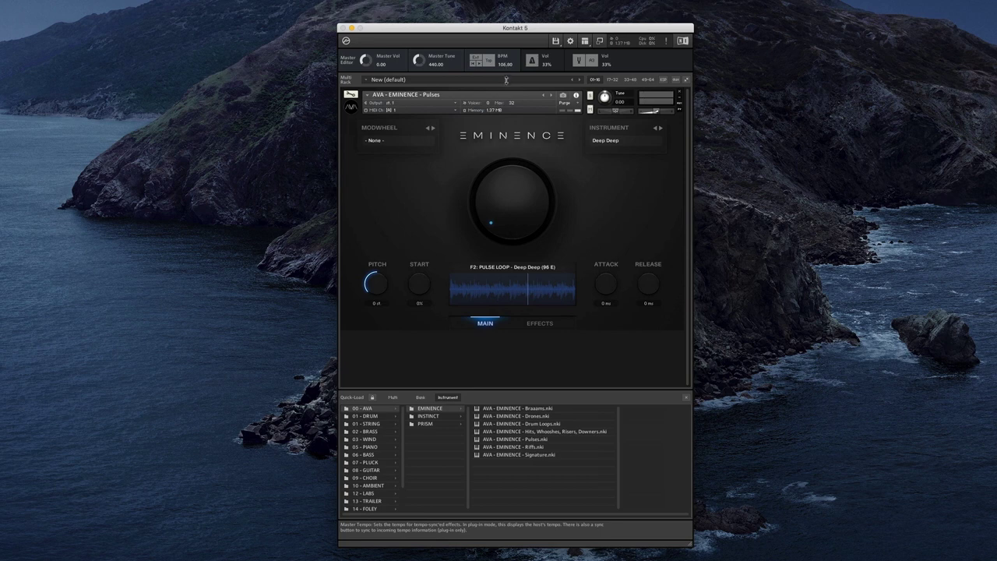
pyautogui.moveTo(506, 80); pyautogui.dragTo(507, 102)
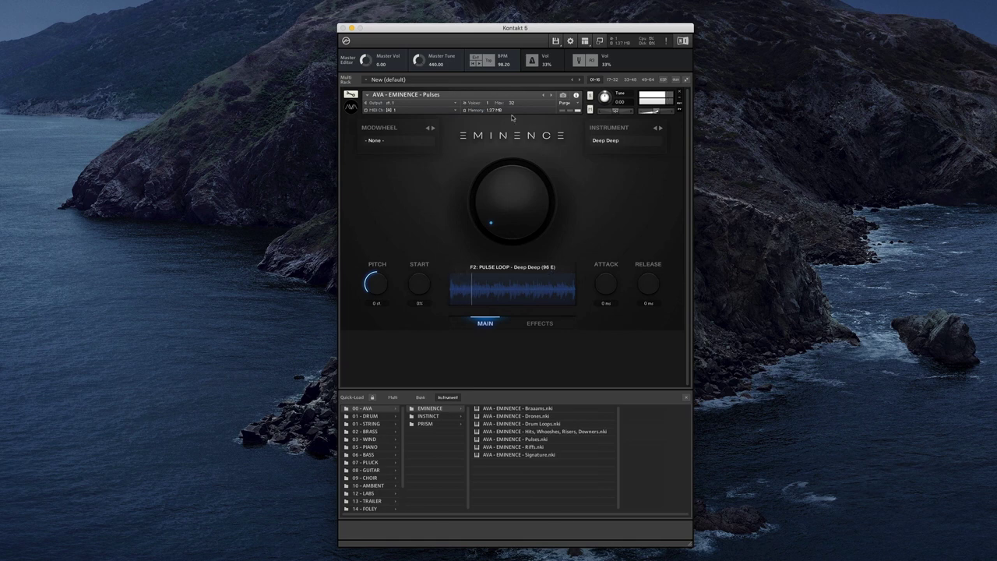
pyautogui.moveTo(505, 70)
pyautogui.mouseDown()
pyautogui.moveTo(508, 0)
pyautogui.moveTo(508, 65)
pyautogui.mouseUp()
pyautogui.moveTo(511, 100); pyautogui.dragTo(513, 128)
pyautogui.scroll(-1, 643, 159)
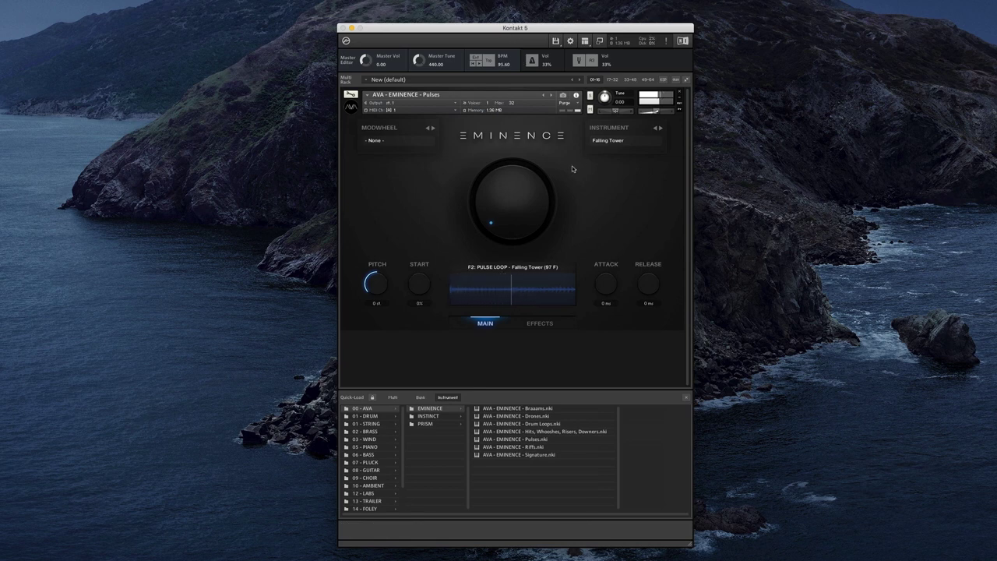
# Step: Advance the Pulses loop four times, ending on Marathon (120 C)
pyautogui.click(660, 128)
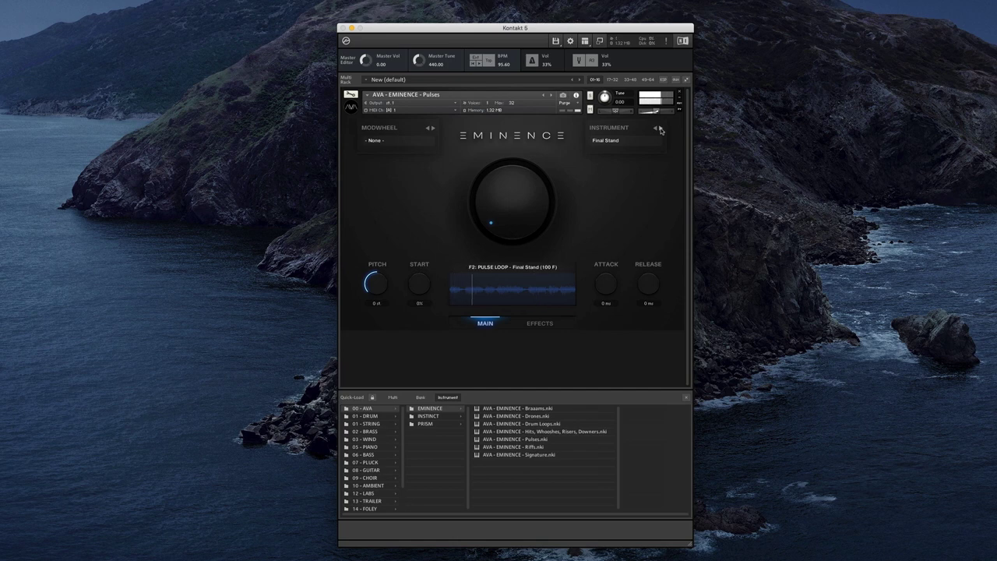
pyautogui.click(660, 128)
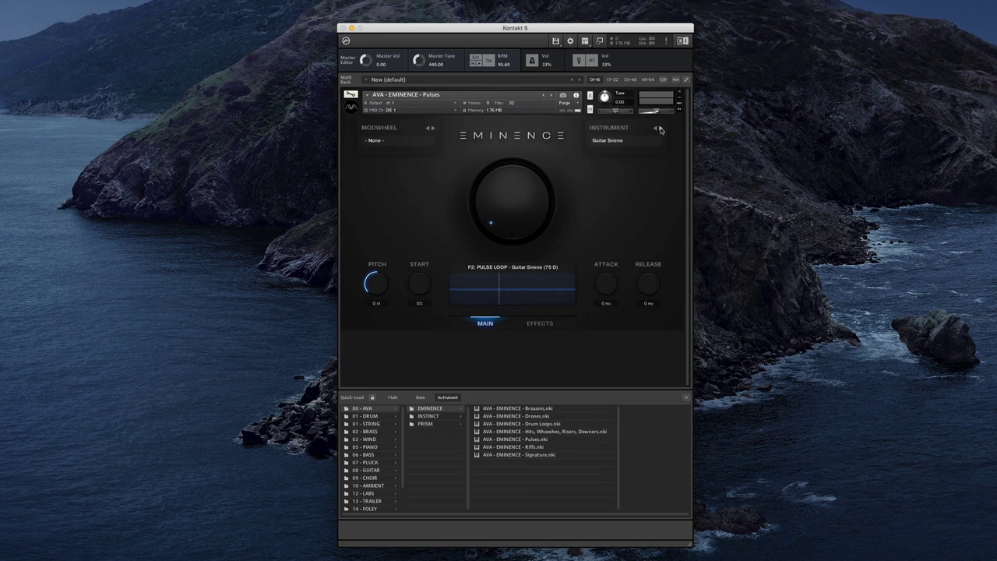
pyautogui.click(660, 129)
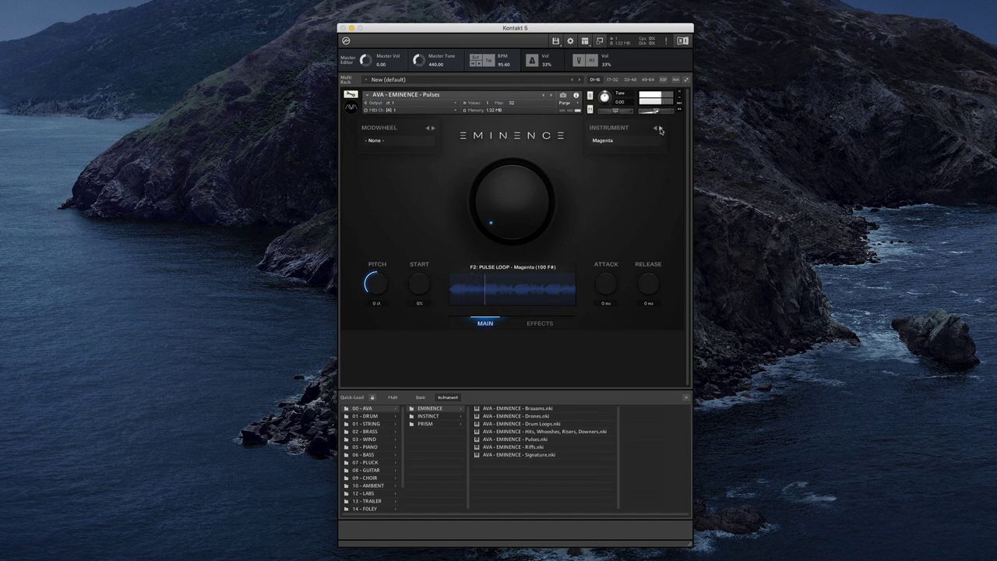
pyautogui.click(660, 129)
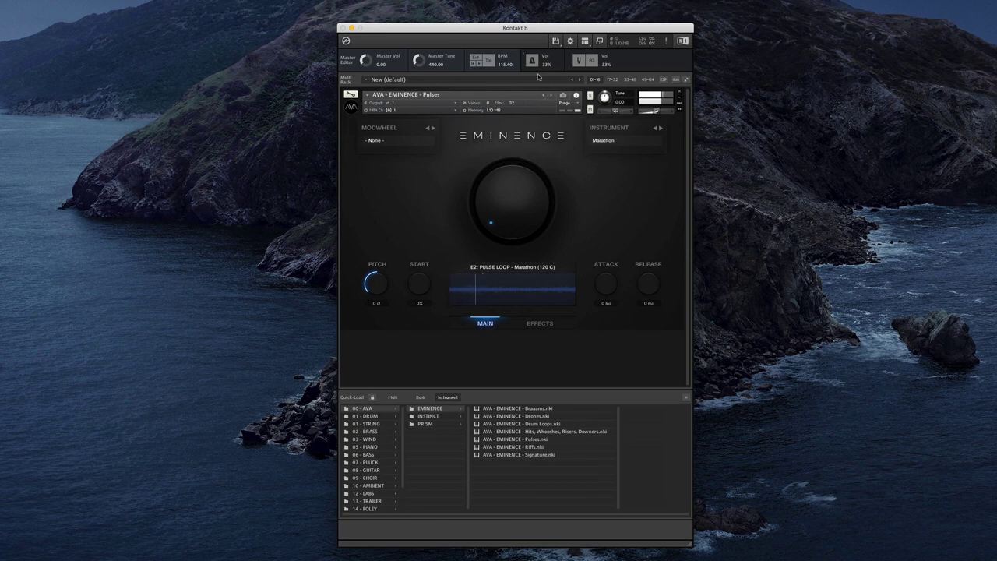
# Step: Drag the master tempo all the way down to 20.00 BPM
pyautogui.moveTo(505, 64); pyautogui.dragTo(512, 267)
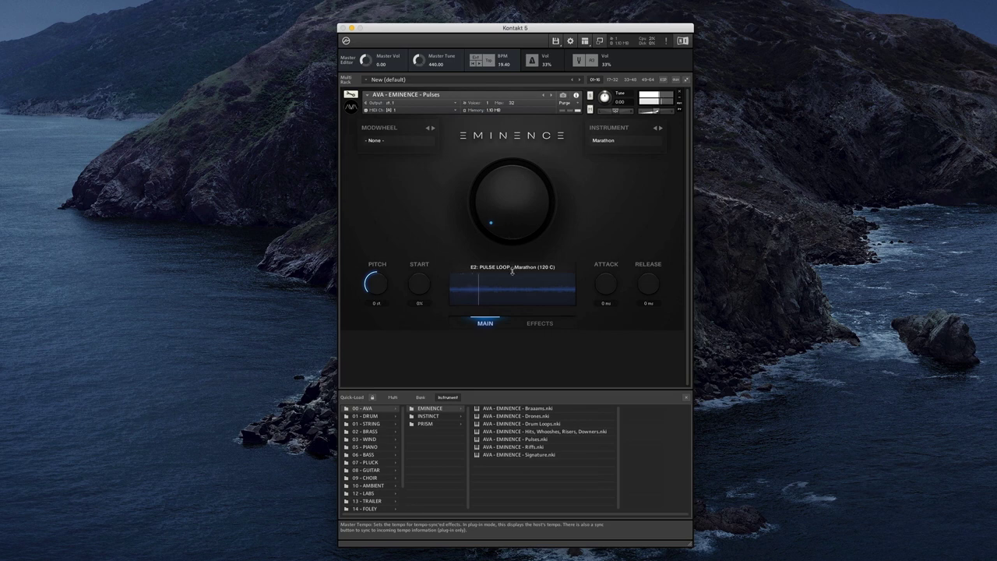
# Step: Enable the reverb with the Cathedral space and switch on the delay
pyautogui.click(539, 322)
pyautogui.click(367, 222)
pyautogui.click(441, 243)
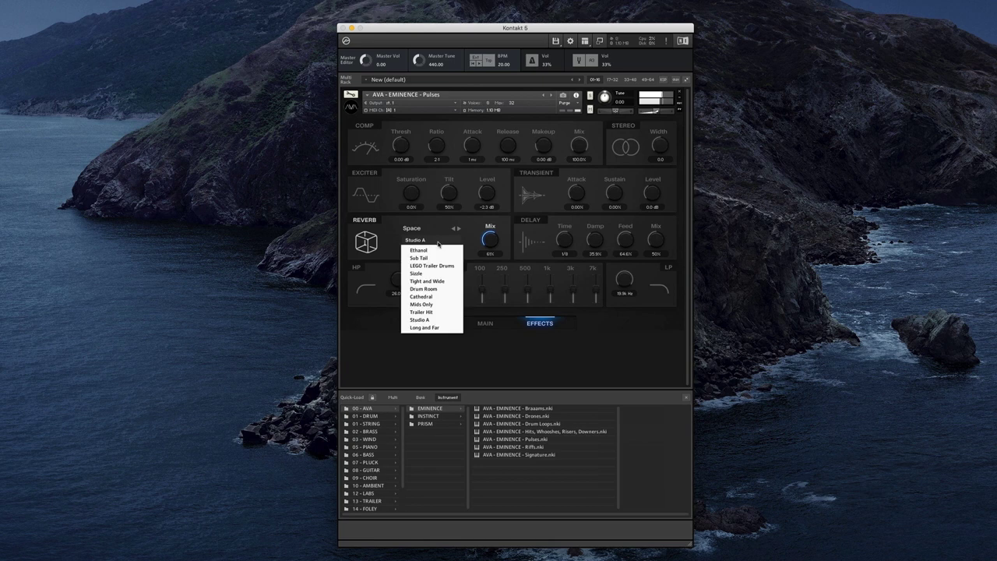
pyautogui.click(421, 297)
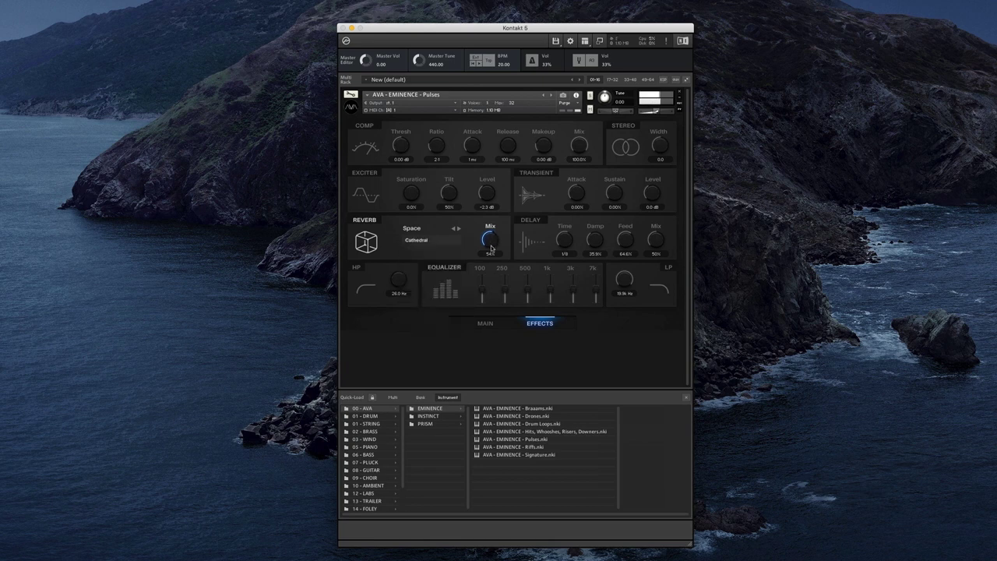
pyautogui.click(535, 228)
# Step: Add a 766.3 Hz low-pass, turn on and adjust the exciter, and narrow stereo width to -63.5
pyautogui.moveTo(624, 279); pyautogui.dragTo(629, 319)
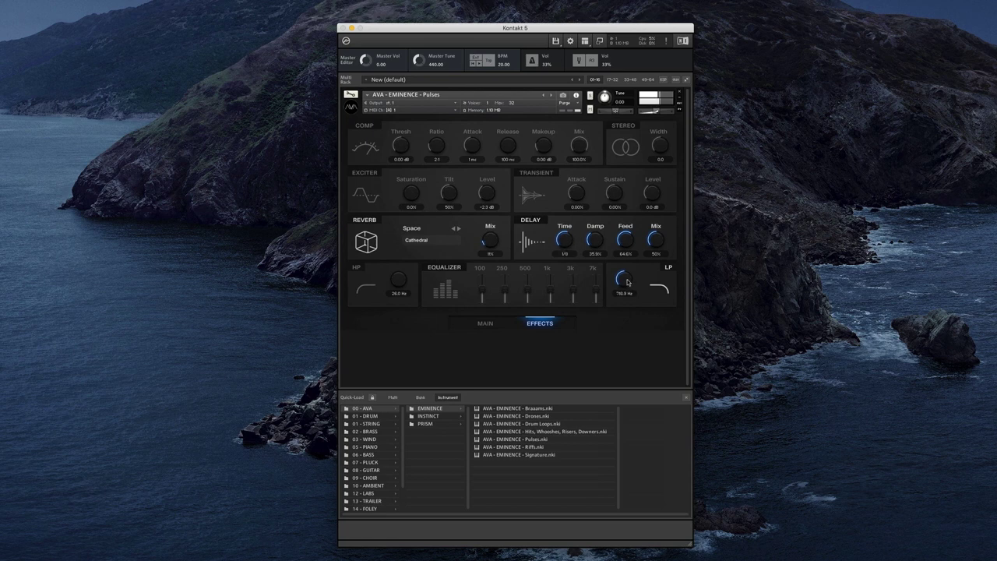
pyautogui.moveTo(627, 282); pyautogui.dragTo(633, 265)
pyautogui.click(365, 174)
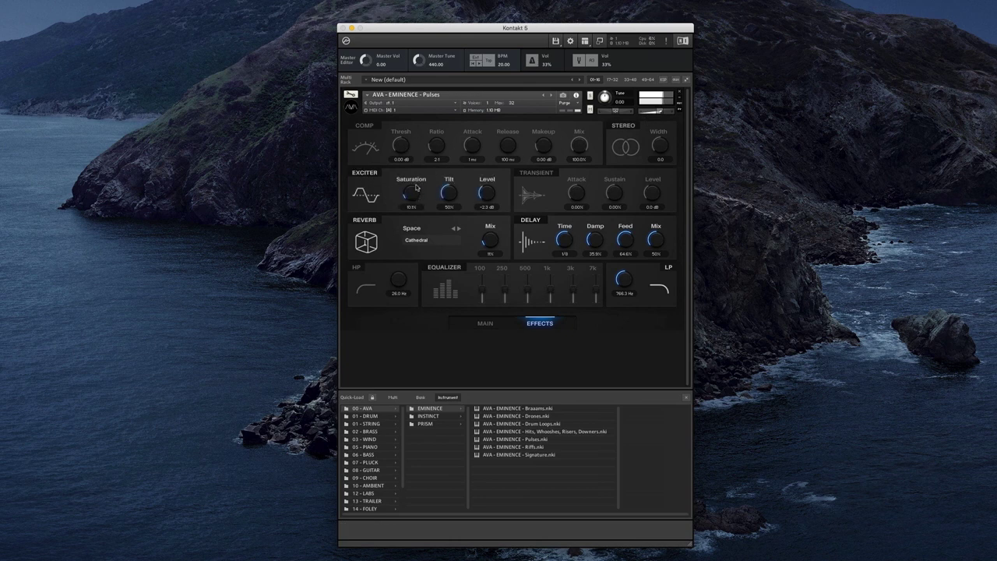
pyautogui.moveTo(490, 195); pyautogui.dragTo(490, 190)
pyautogui.moveTo(484, 198); pyautogui.dragTo(474, 201)
pyautogui.moveTo(659, 147); pyautogui.dragTo(657, 177)
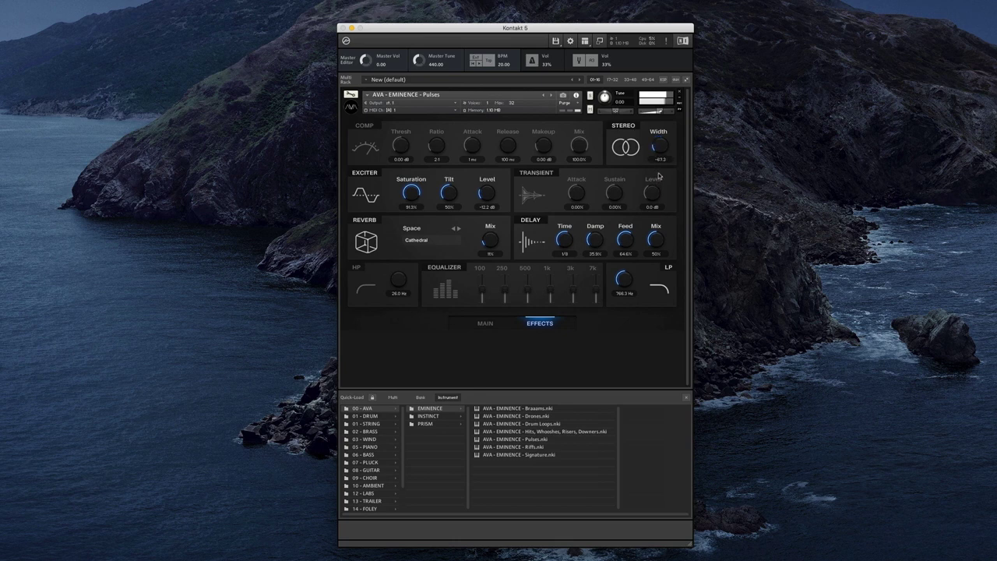
pyautogui.click(485, 324)
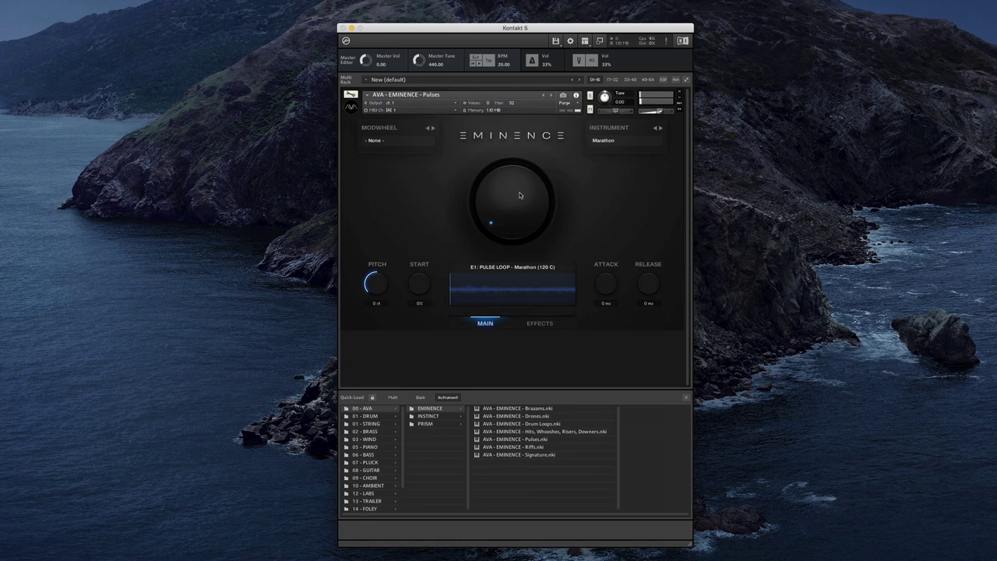
# Step: Save the effect settings as snapshot 'KP - Strech', then reset exciter saturation to default
pyautogui.click(540, 323)
pyautogui.click(563, 96)
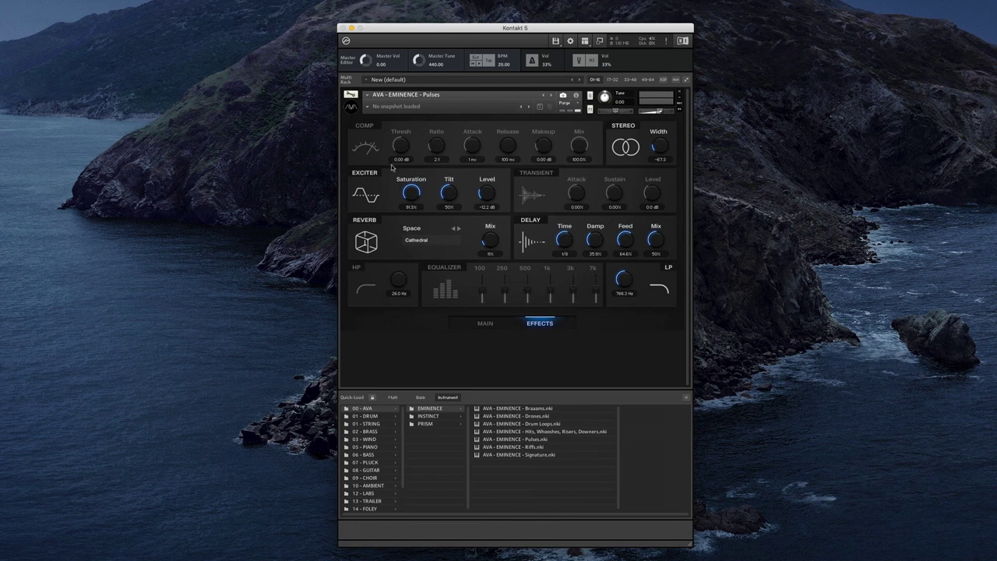
pyautogui.click(539, 107)
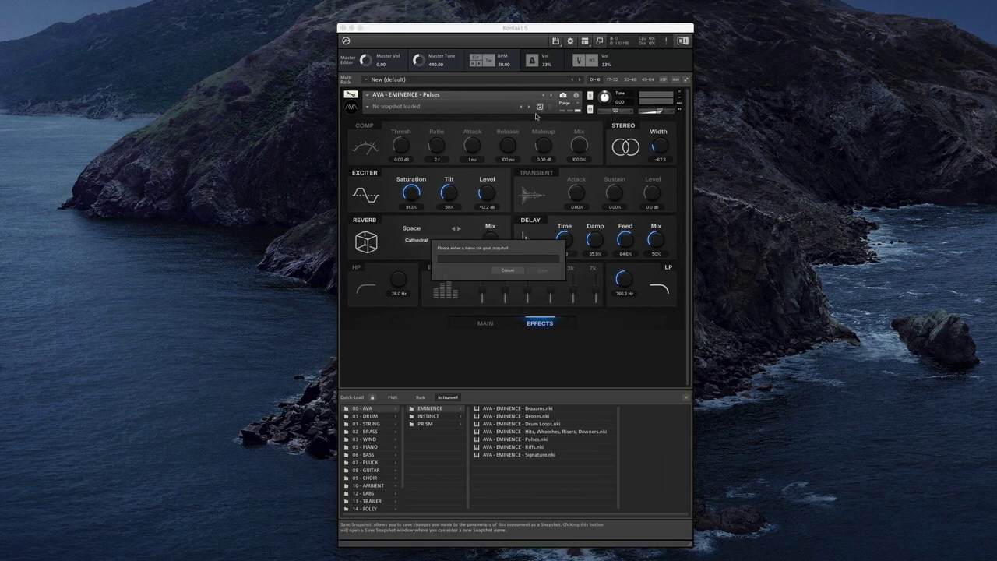
pyautogui.write('KP')
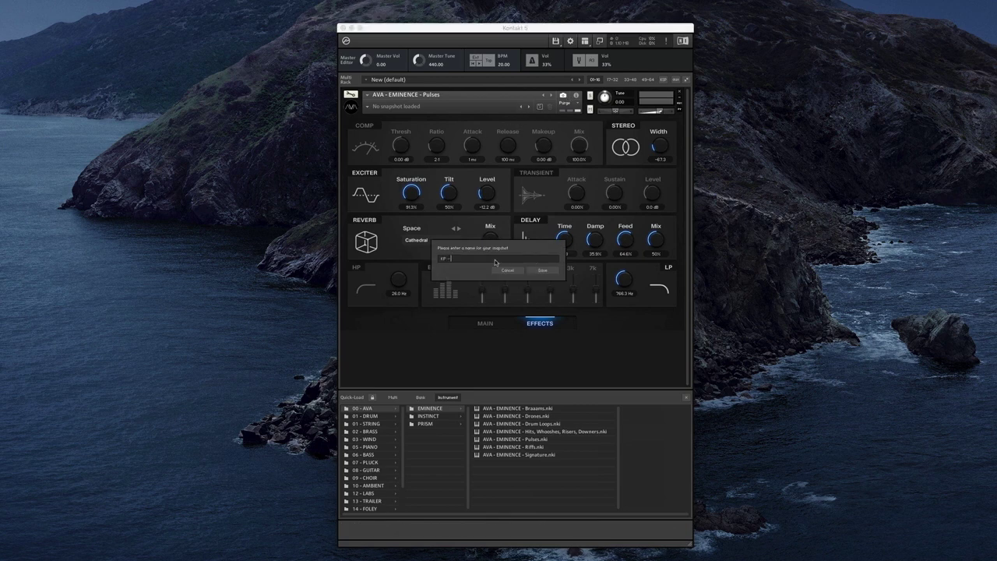
pyautogui.write(' - Strech')
pyautogui.click(554, 270)
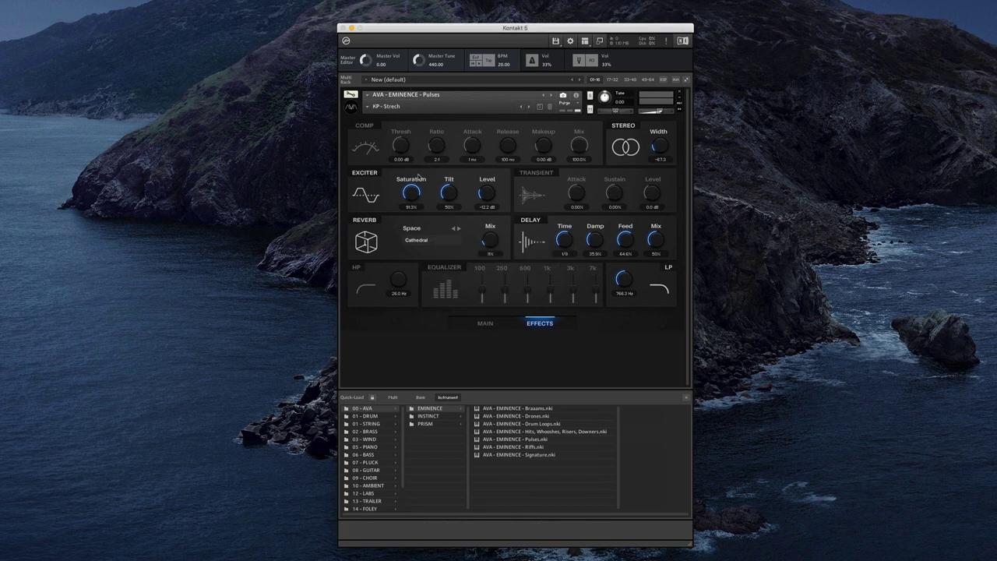
pyautogui.keyDown('super'); pyautogui.click(412, 194); pyautogui.keyUp('super')
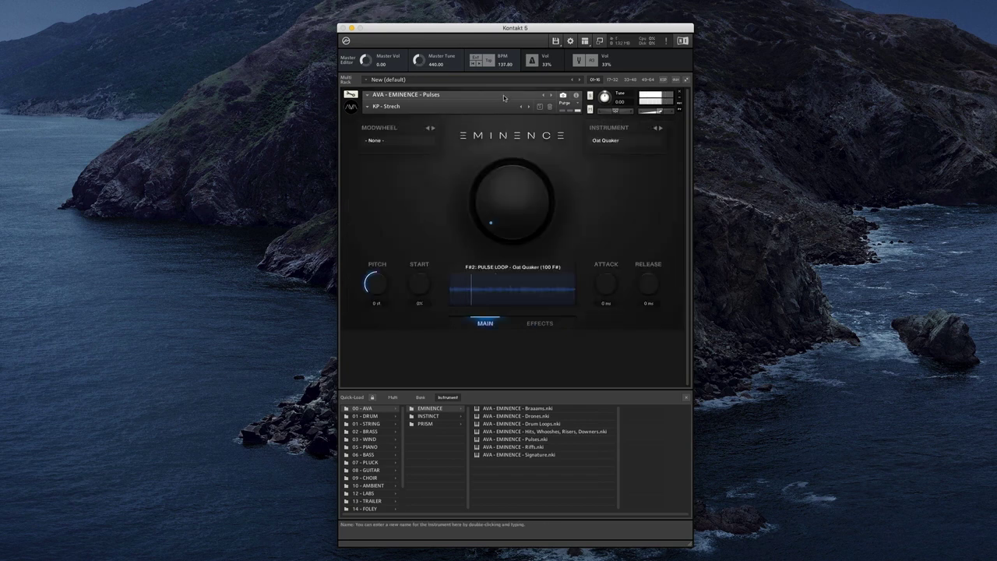
# Step: Advance to Ping Pong and Post Chorus Bend, briefly checking the latter's effects page
pyautogui.click(661, 128)
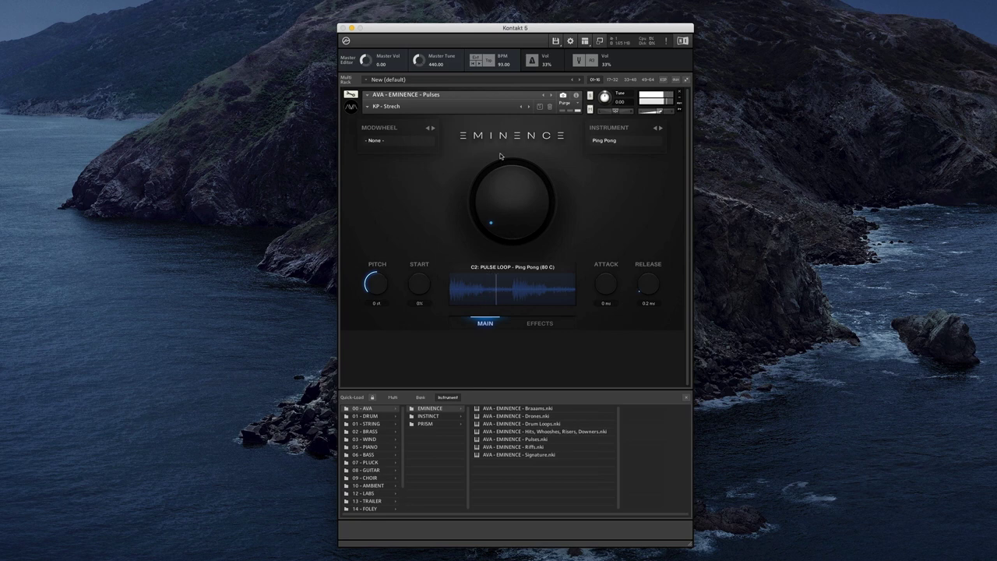
pyautogui.click(660, 128)
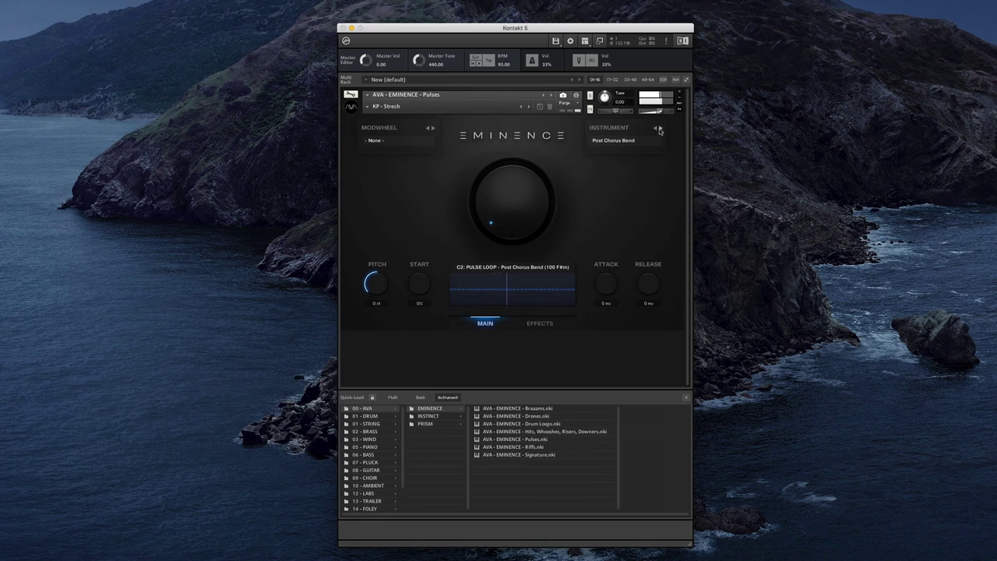
pyautogui.click(540, 322)
pyautogui.click(484, 322)
# Step: Continue through Saw Teeth, Simple Pluck, Textural Energy Monster and Tiger Body to Water Pipes
pyautogui.click(659, 127)
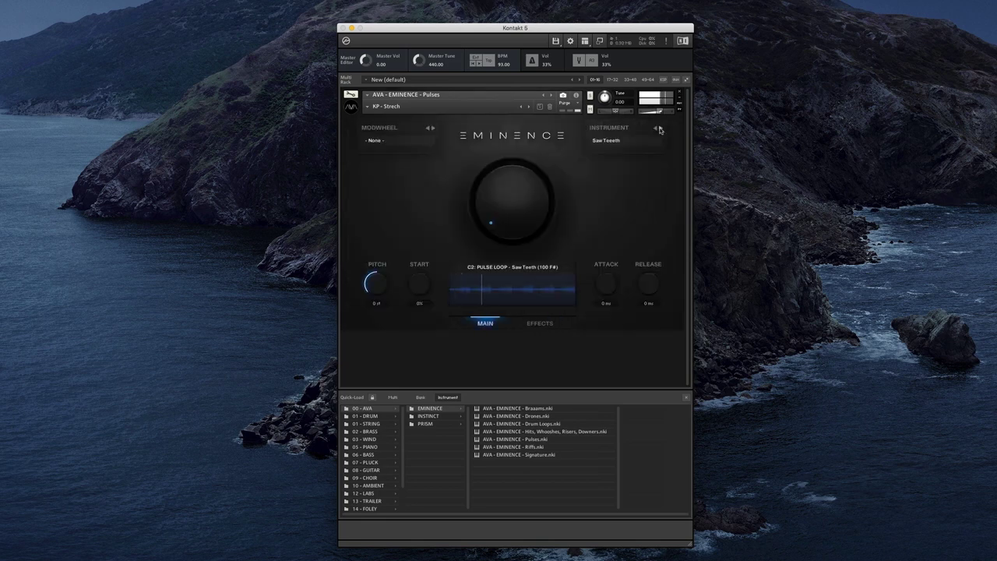
pyautogui.click(659, 128)
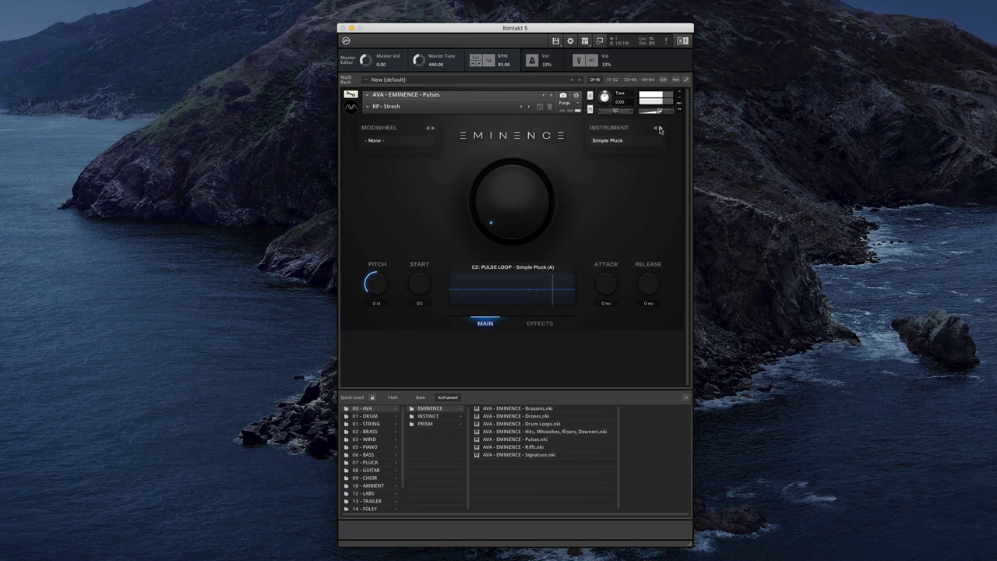
pyautogui.click(660, 129)
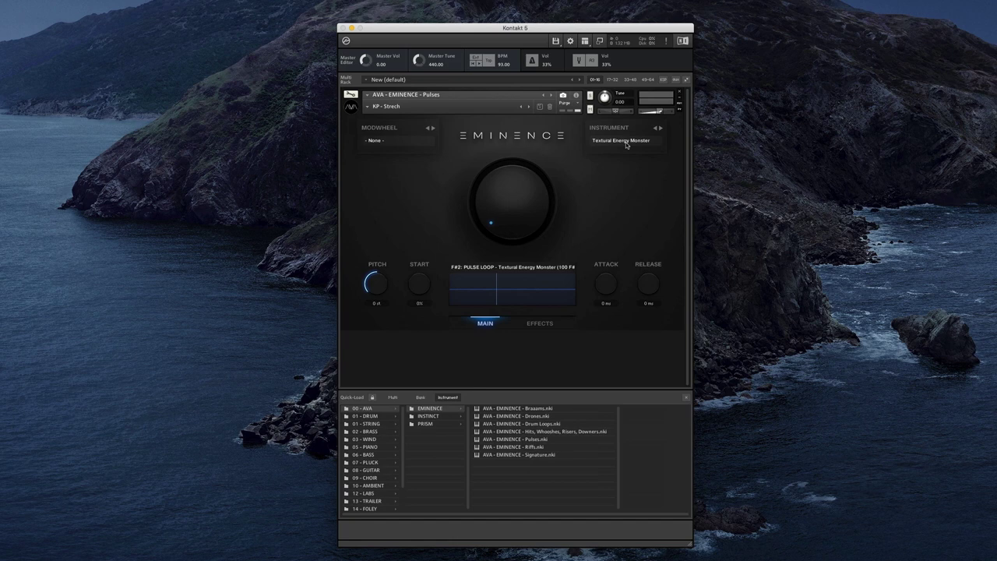
pyautogui.click(660, 128)
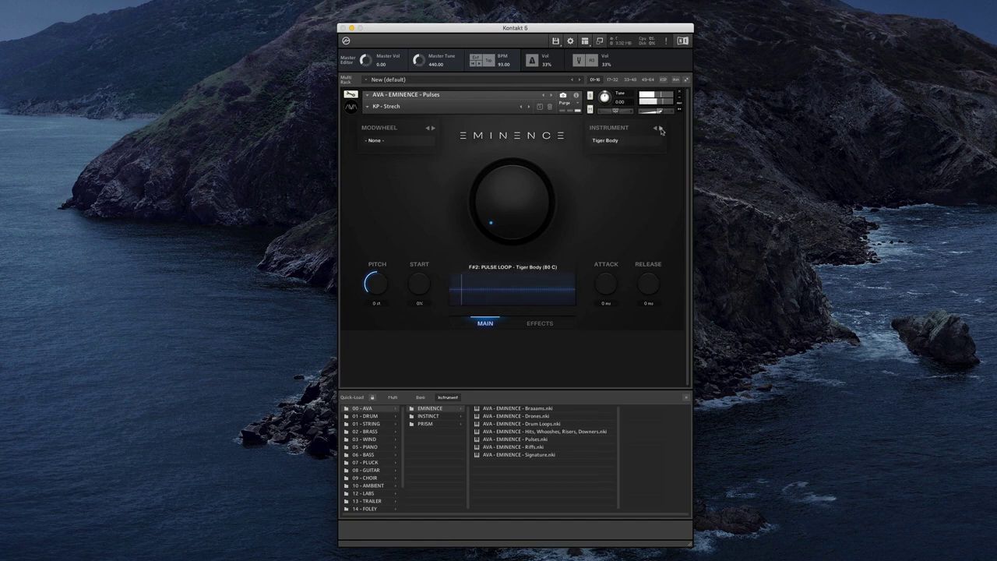
pyautogui.click(660, 128)
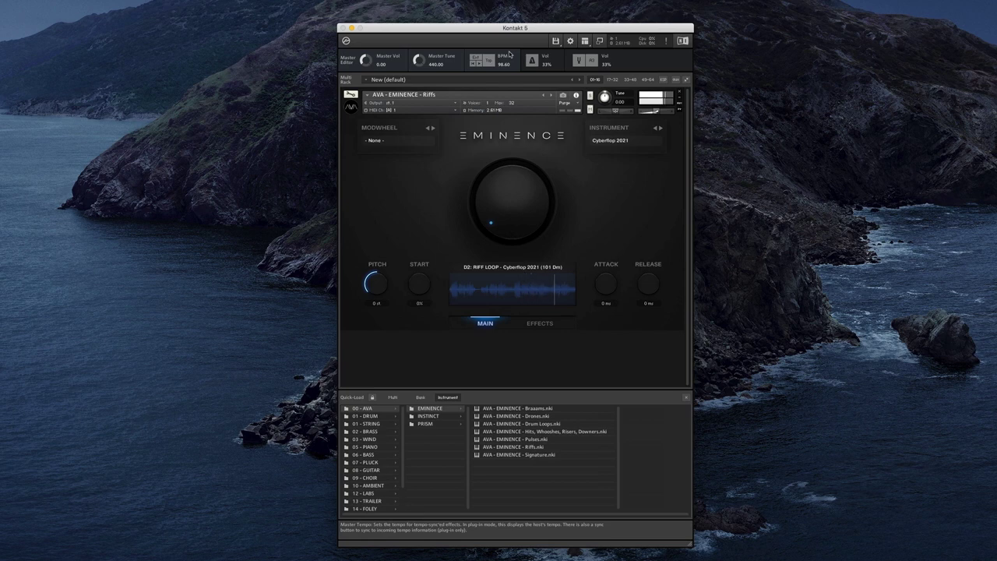
# Step: Step the riffs through Dark Horse Liability, Hard and Harder to Hellraiser Guitars
pyautogui.click(661, 128)
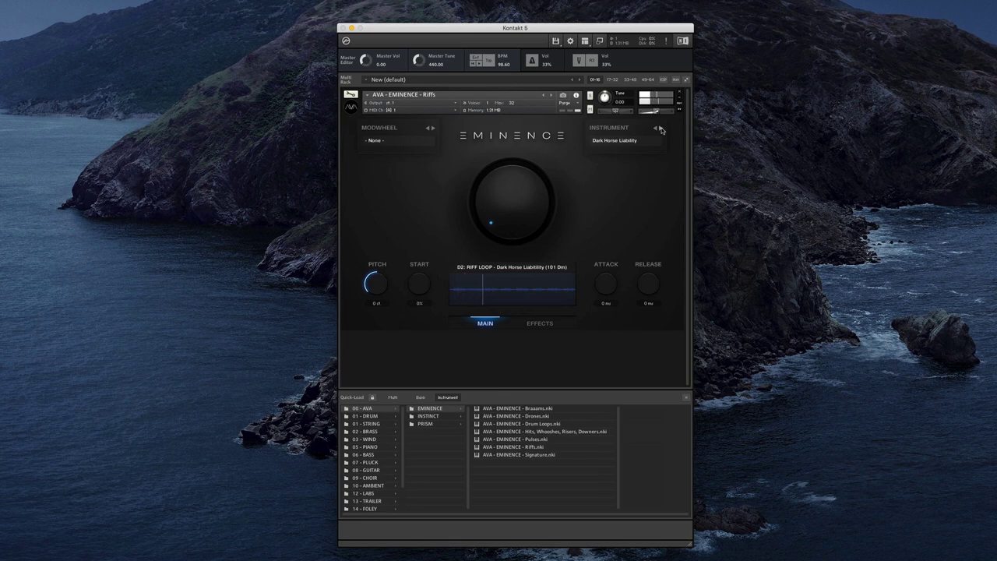
pyautogui.click(661, 128)
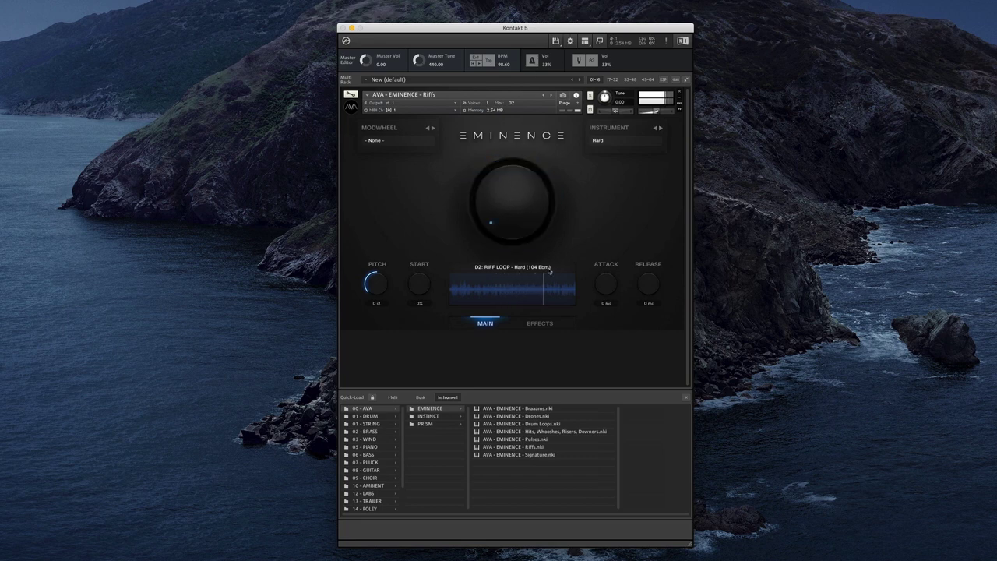
pyautogui.click(660, 128)
pyautogui.click(660, 128)
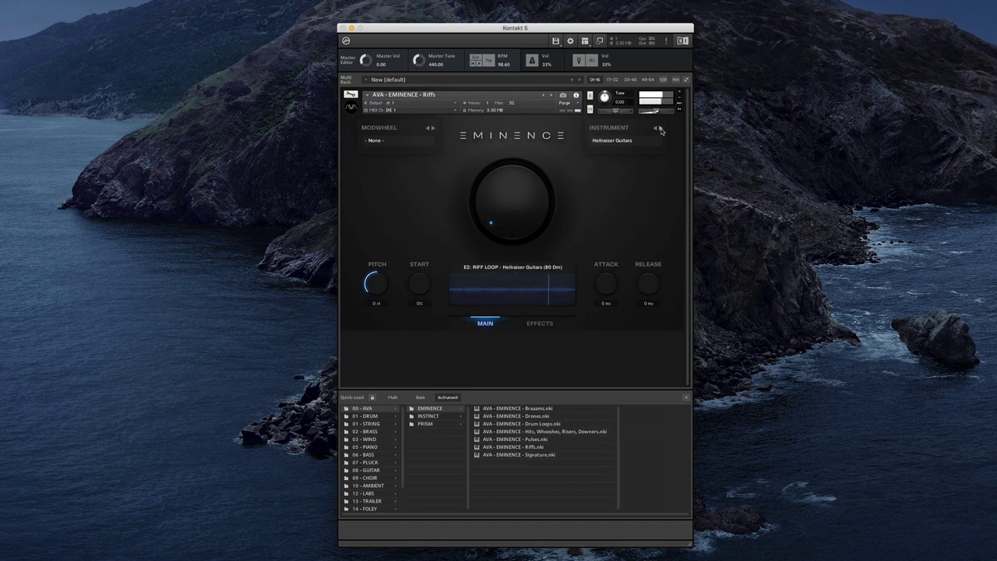
# Step: Play Modern Mosh Pit at about 108 BPM, then advance through New School Riser to Reanu Keeves
pyautogui.click(660, 129)
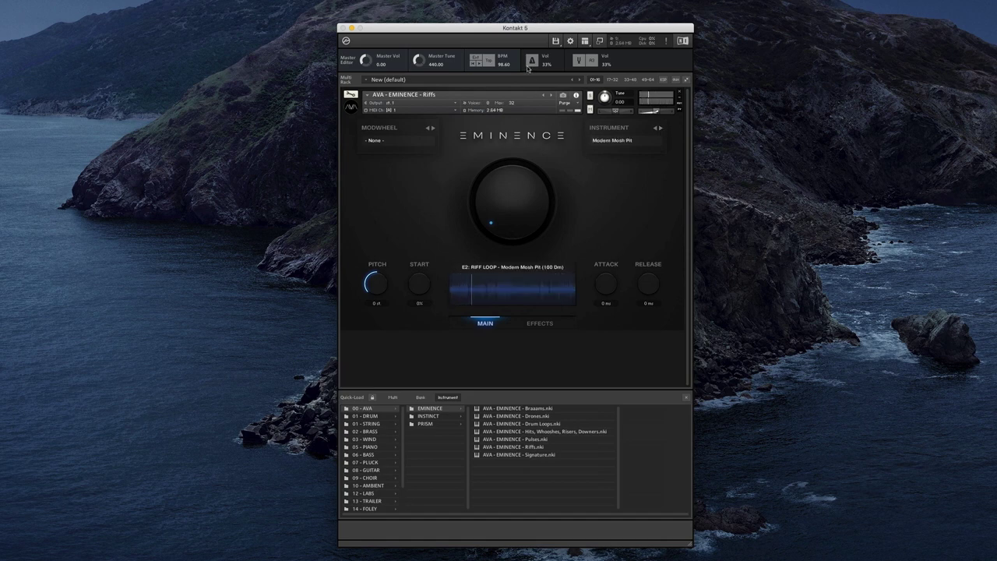
pyautogui.moveTo(500, 64); pyautogui.dragTo(514, 32)
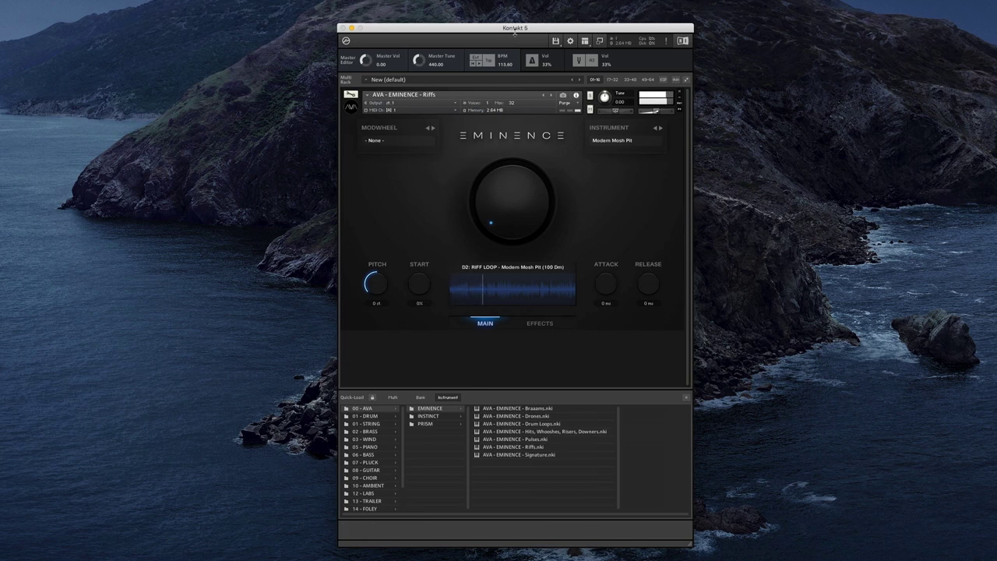
pyautogui.click(661, 129)
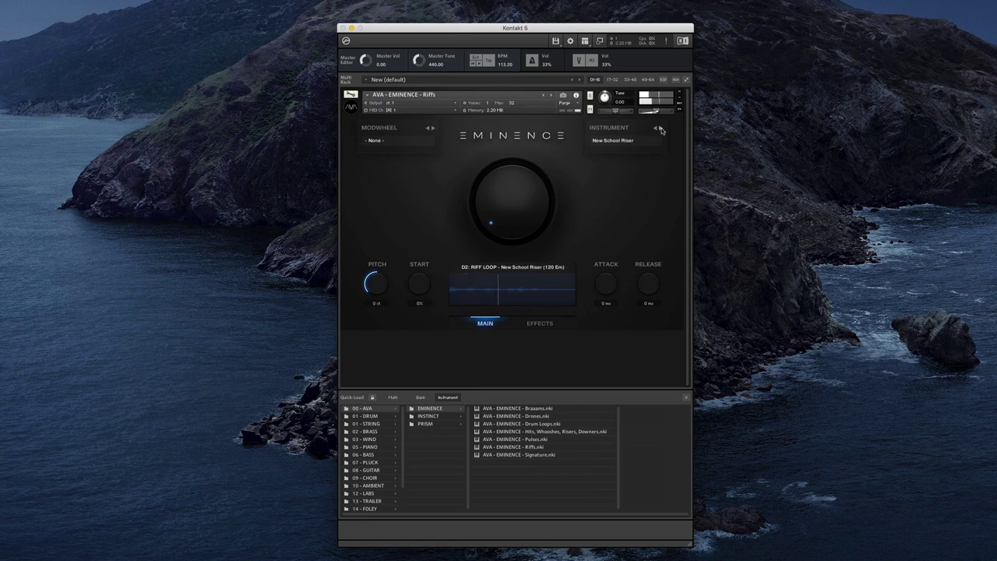
pyautogui.click(661, 129)
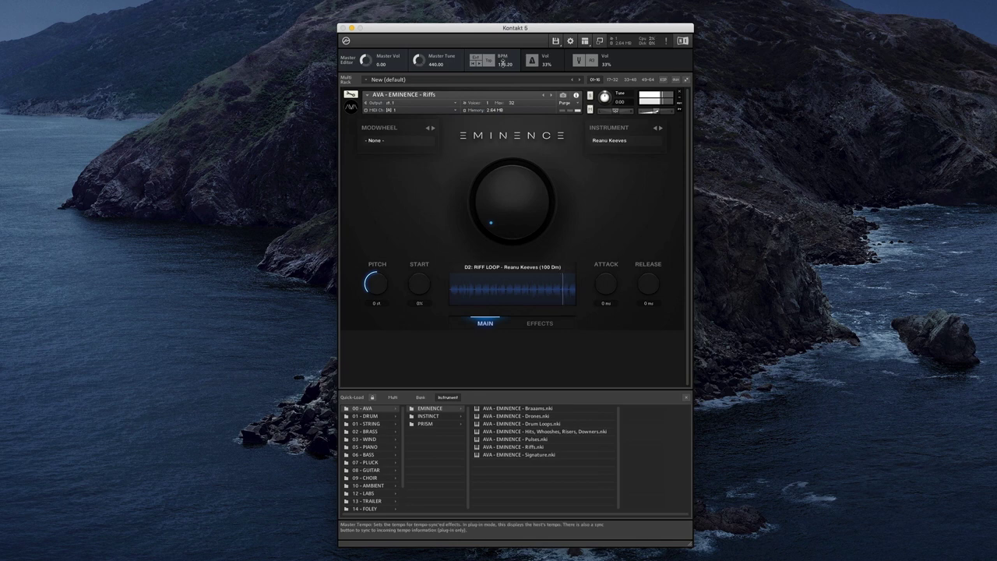
# Step: Audition the Scratch Time, Team Kill, Toska 10 and Toska 11 riffs, varying master tempo between 96 and 108 BPM
pyautogui.moveTo(504, 63); pyautogui.dragTo(505, 79)
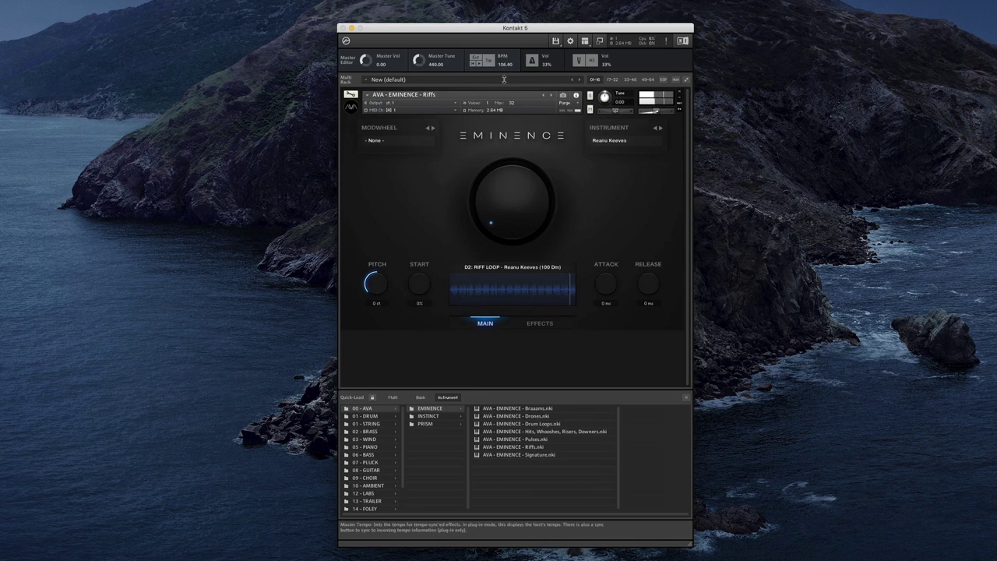
pyautogui.click(660, 129)
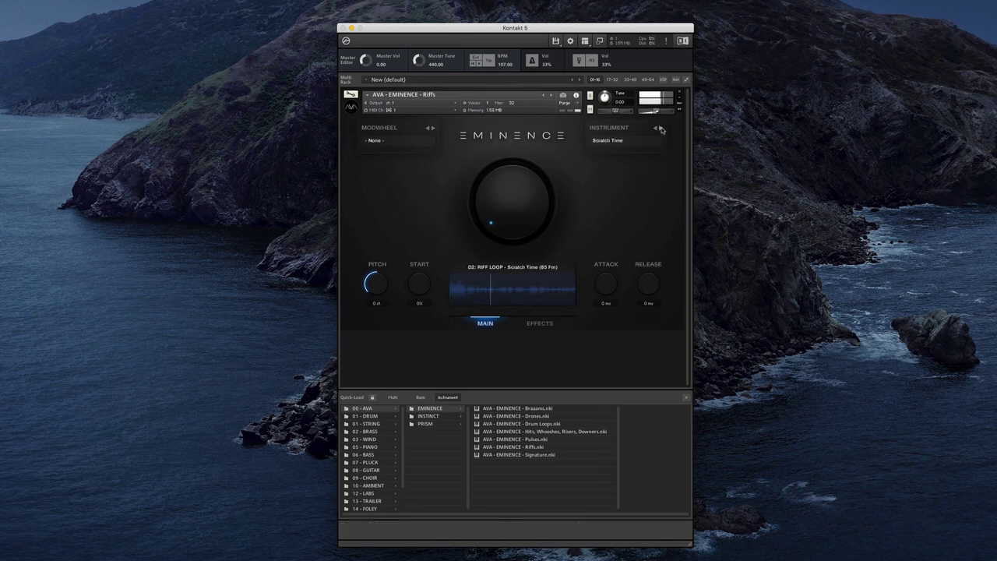
pyautogui.moveTo(504, 63); pyautogui.dragTo(508, 92)
pyautogui.click(660, 129)
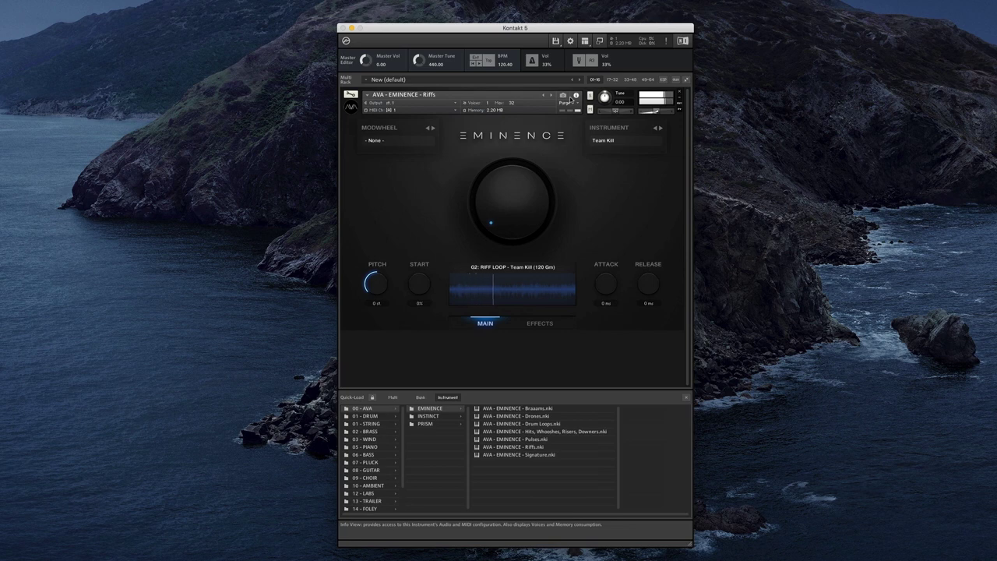
pyautogui.click(660, 128)
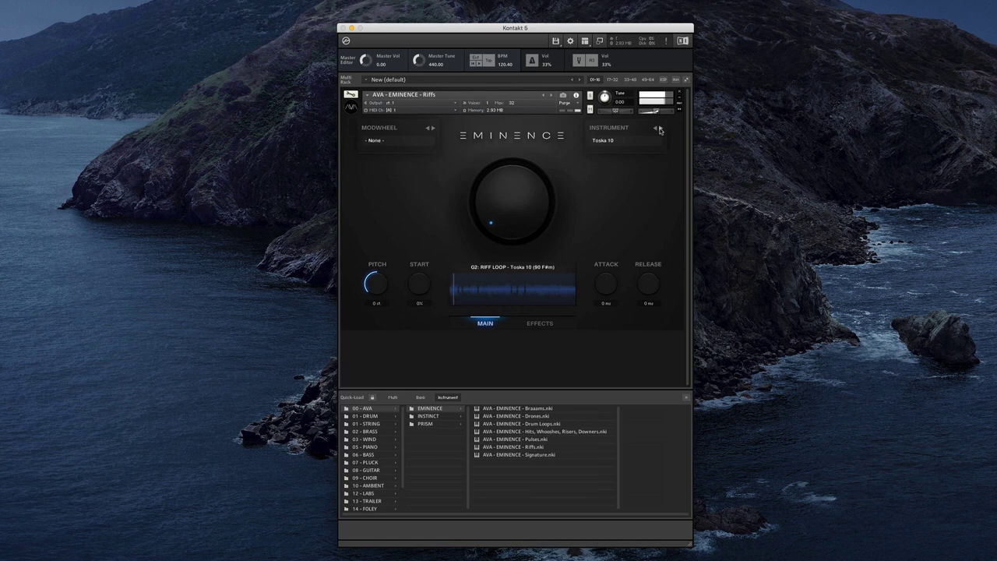
pyautogui.click(660, 128)
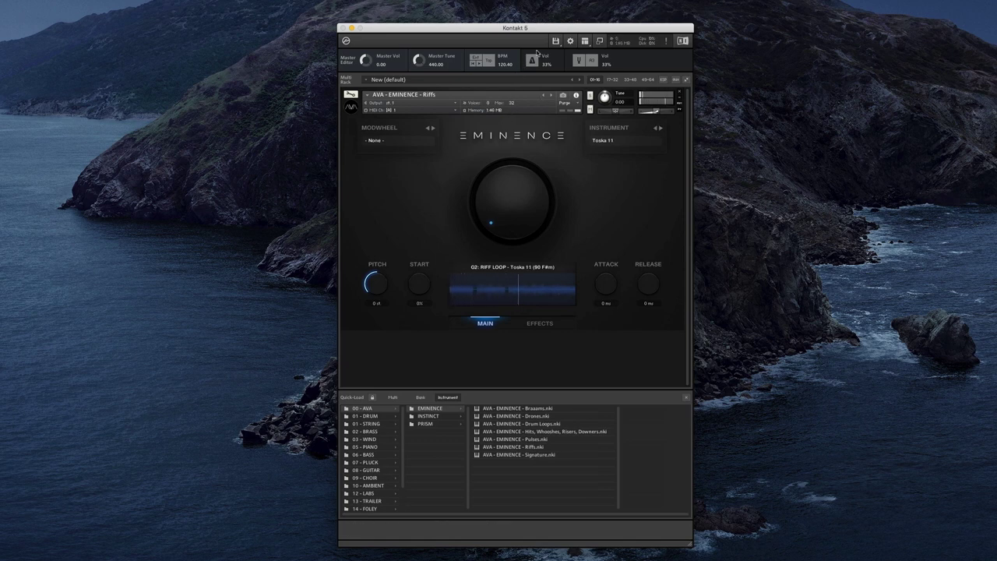
pyautogui.moveTo(504, 63); pyautogui.dragTo(506, 94)
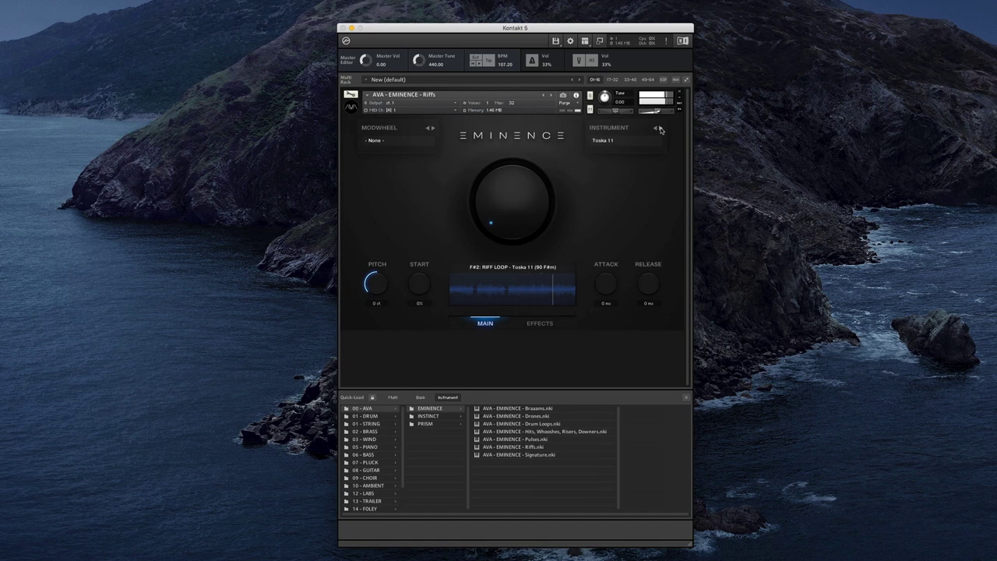
# Step: Pick Toska 10 from the riff preset list, compare it with Toska 11, and return to Toska 10
pyautogui.click(620, 140)
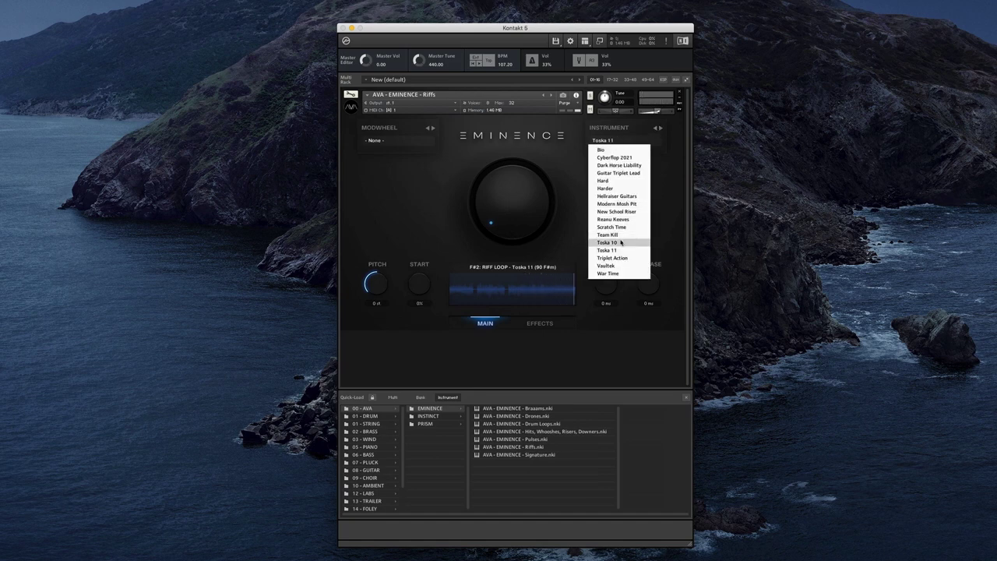
pyautogui.click(621, 244)
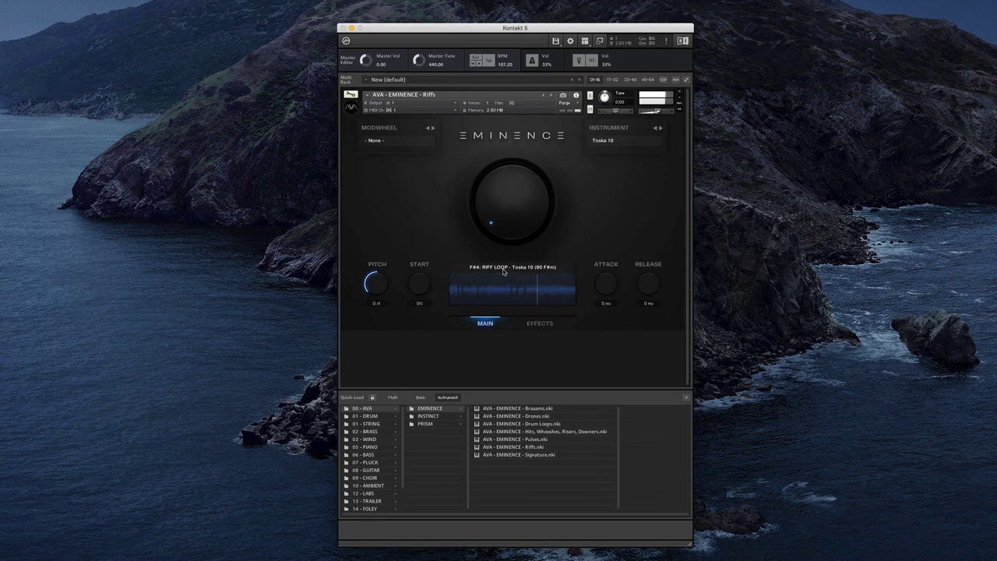
pyautogui.click(659, 131)
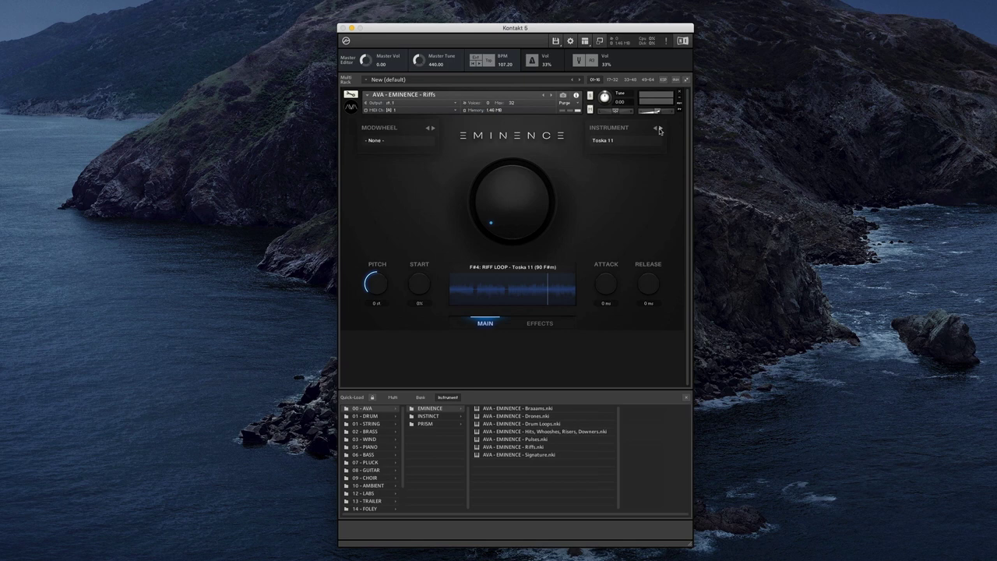
pyautogui.click(655, 128)
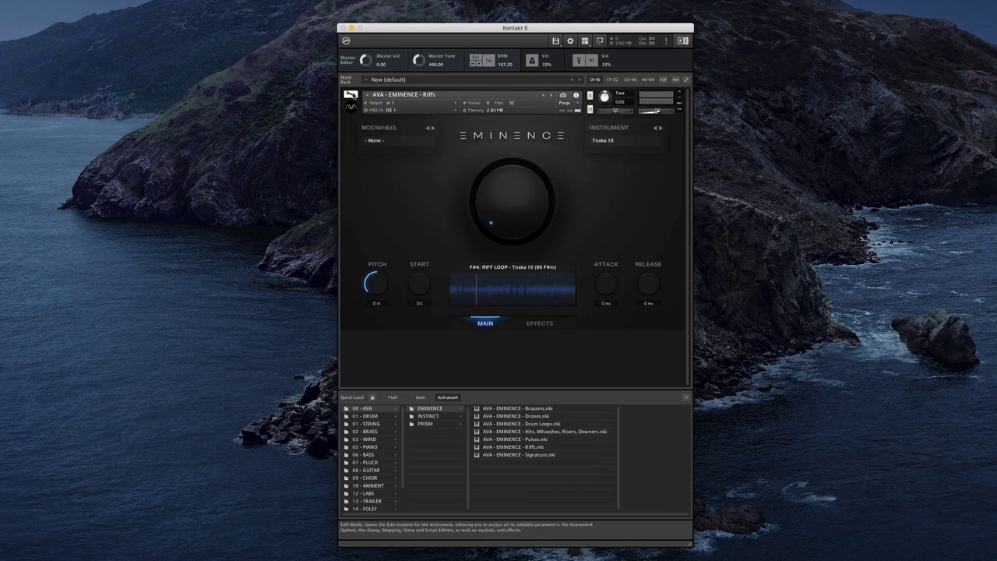
# Step: In Edit mode, select the Harder group's Team Kill loop zone and scroll through its waveform and sync settings
pyautogui.click(352, 94)
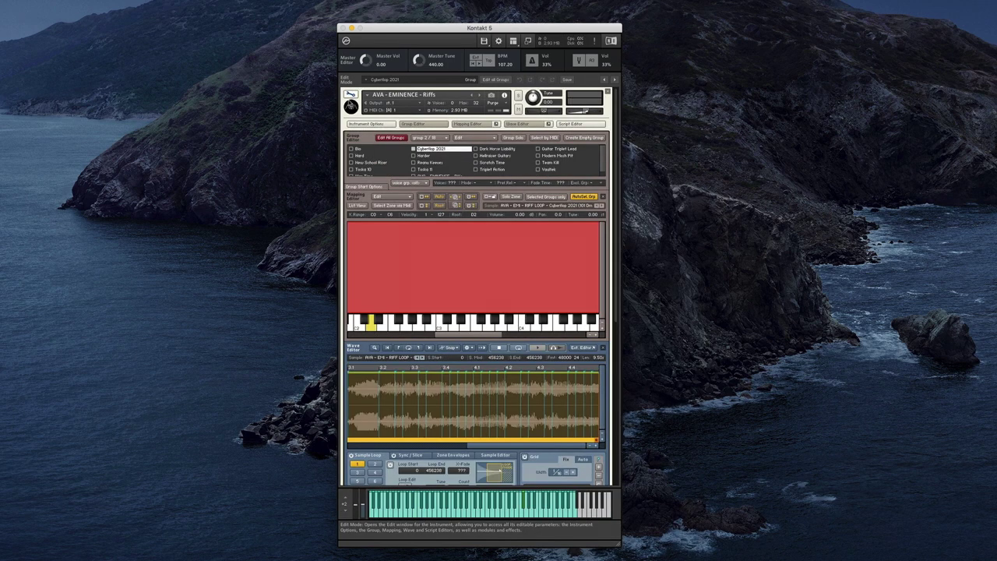
pyautogui.click(447, 155)
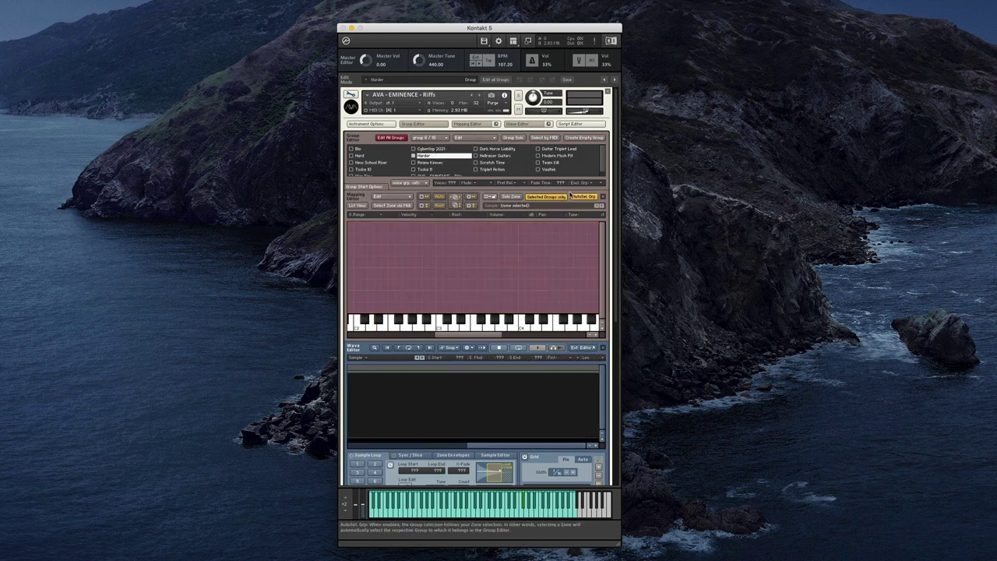
pyautogui.click(549, 163)
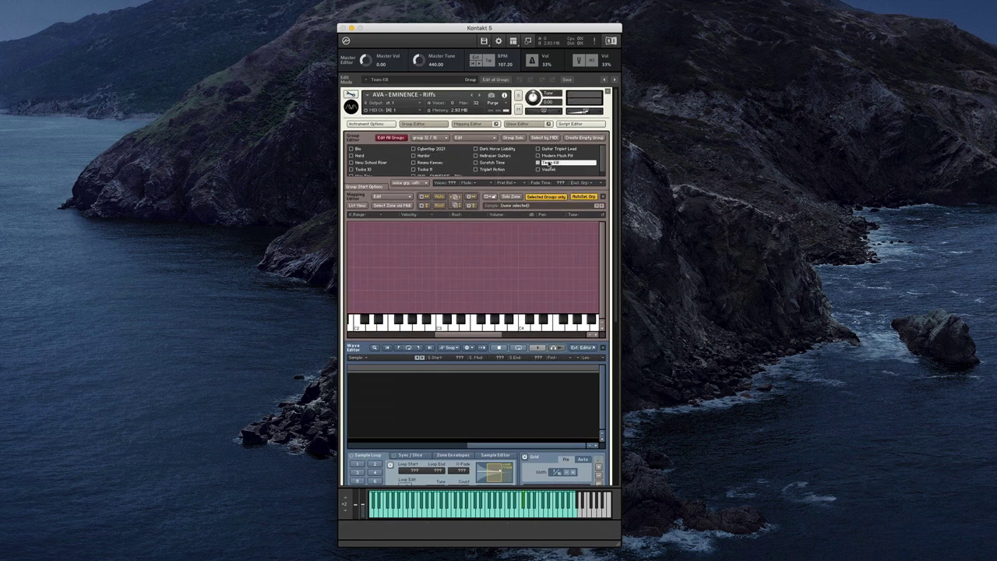
pyautogui.click(485, 239)
pyautogui.scroll(-3, 592, 327)
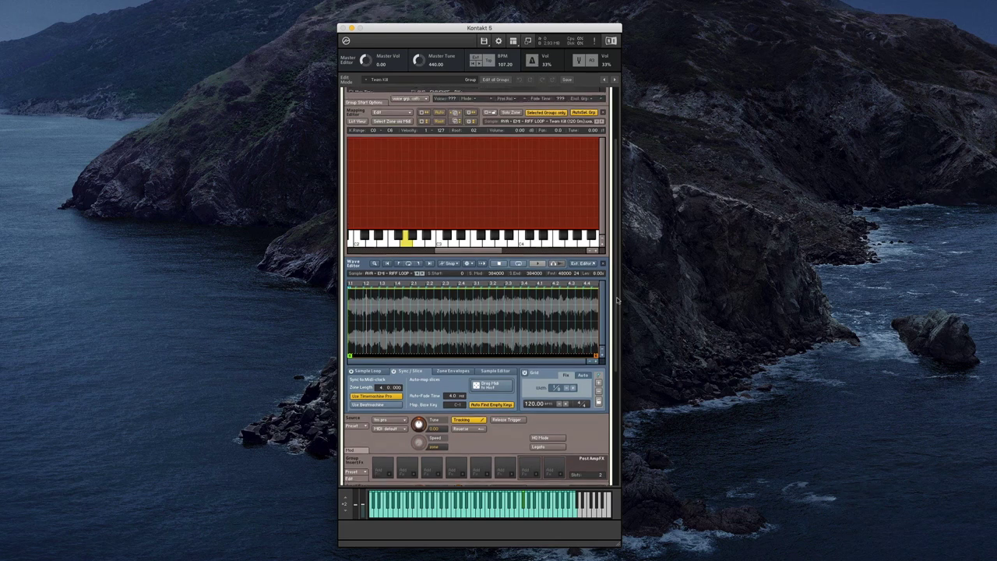
pyautogui.scroll(-1, 617, 310)
pyautogui.scroll(1, 617, 312)
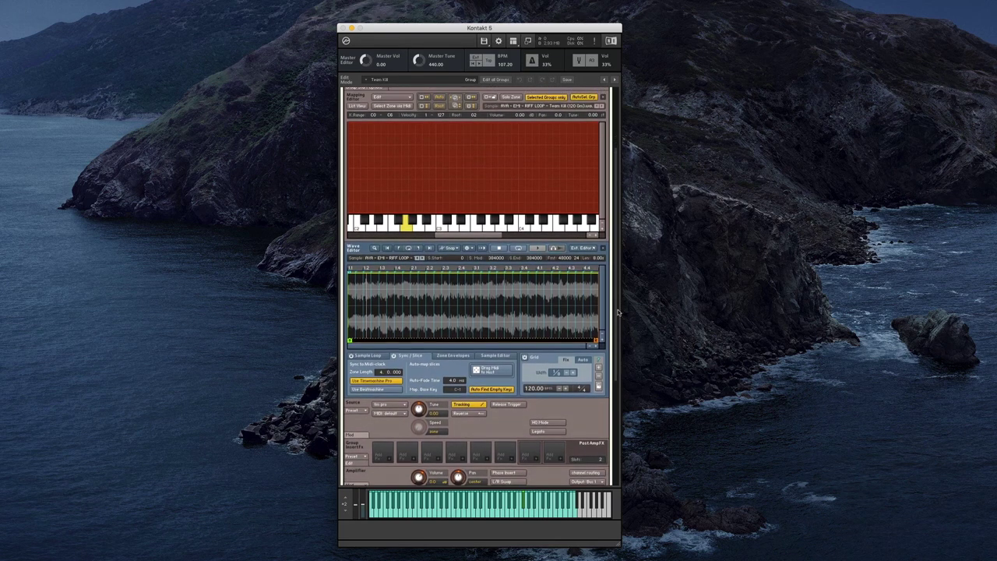
pyautogui.scroll(8, 617, 307)
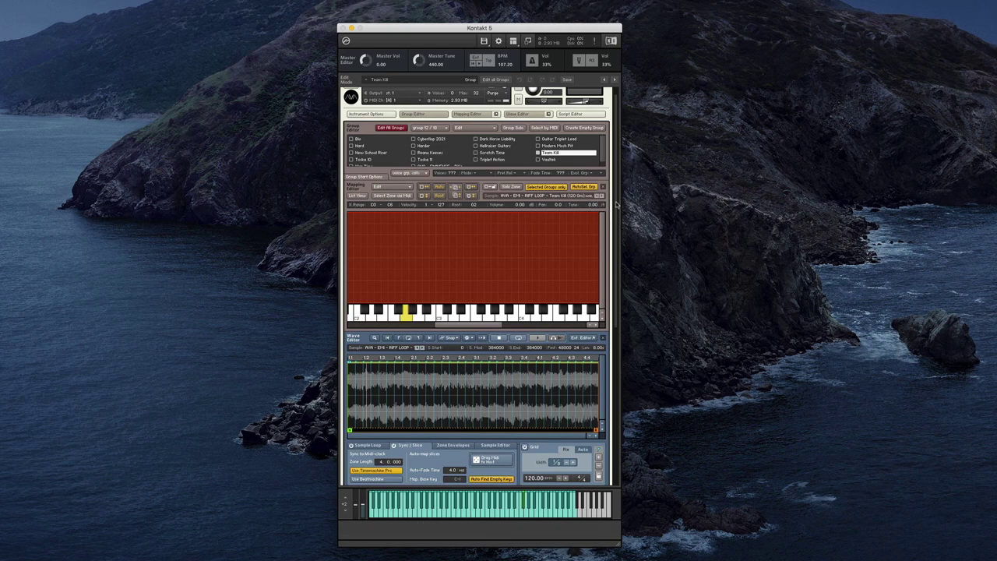
pyautogui.scroll(1, 617, 204)
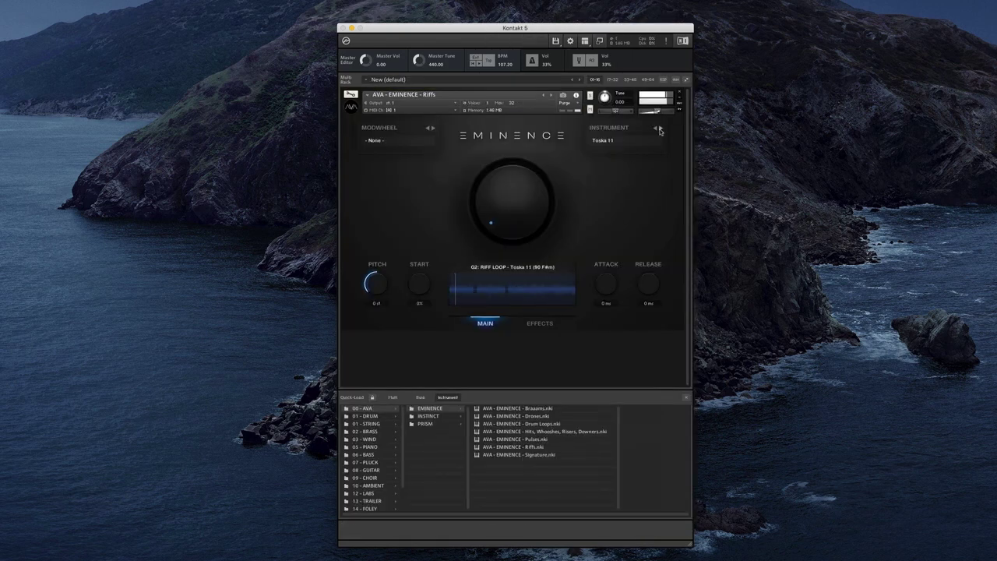
# Step: Audition the Triplet Action and Vaultek riffs with the browser hidden and the keyboard showing
pyautogui.click(659, 129)
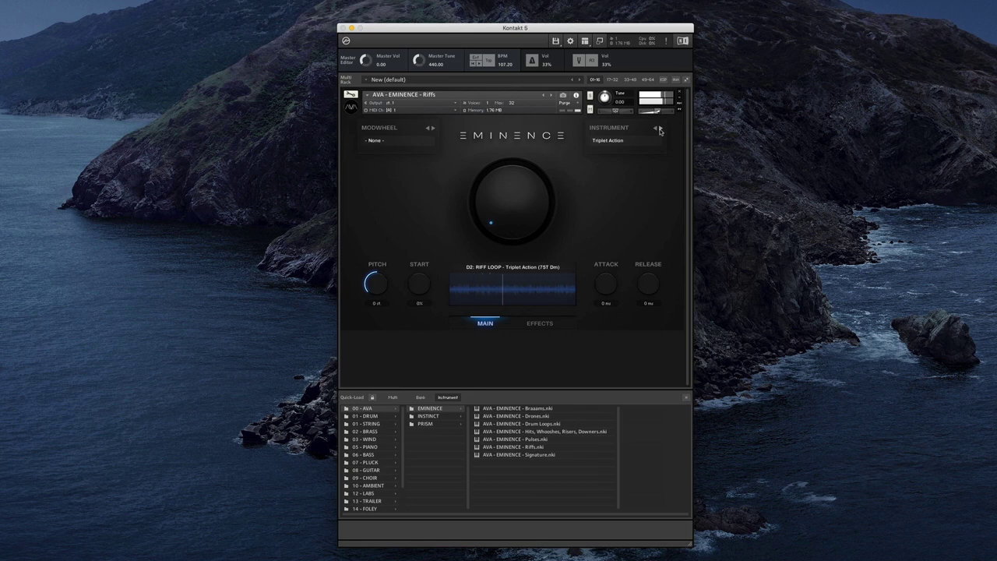
pyautogui.click(660, 128)
pyautogui.press('super+k')
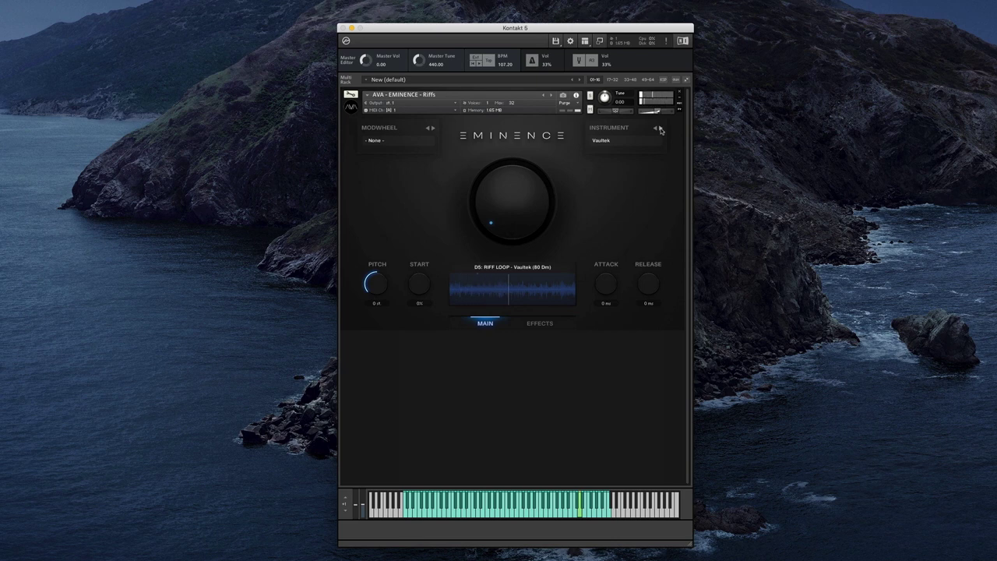
# Step: Advance to the War Time riff, then drag AVA - EMINENCE - Signature.nki over the Riffs instrument
pyautogui.click(660, 128)
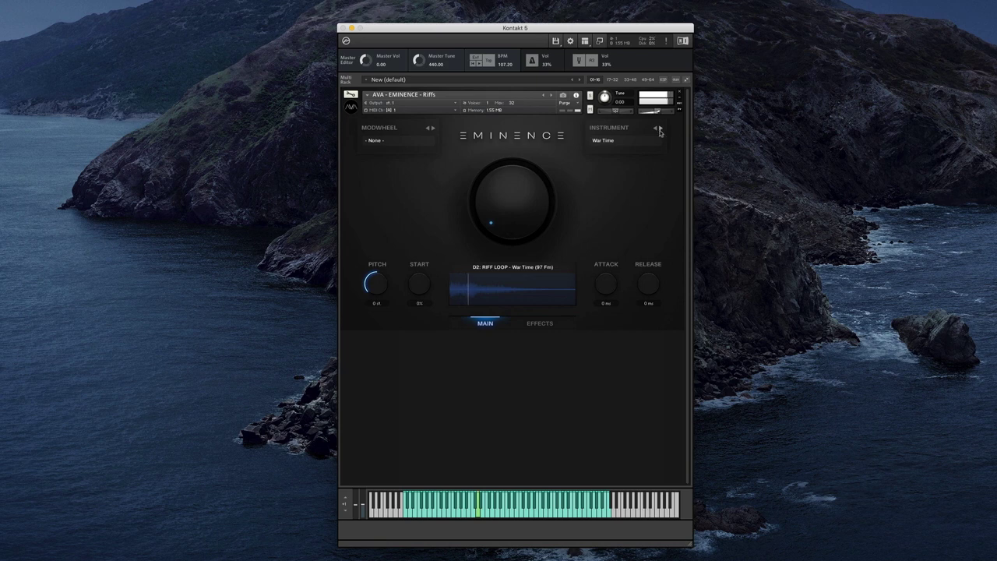
pyautogui.rightClick(514, 405)
pyautogui.moveTo(518, 454); pyautogui.dragTo(537, 55)
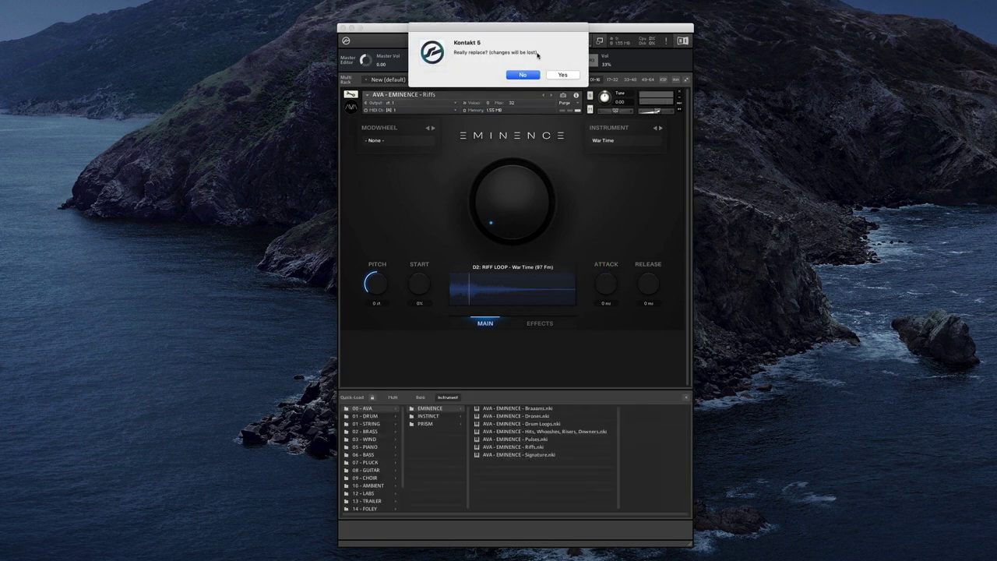
# Step: Confirm replacing Riffs with the Signature patch and audition the Deep Sea, Everest, Ice and Lone Ranger pings
pyautogui.click(562, 75)
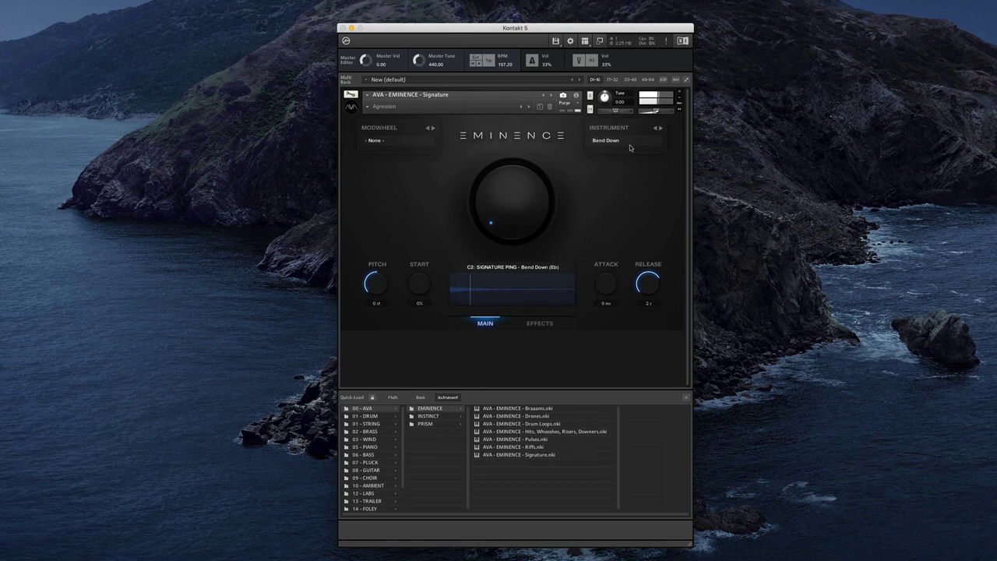
pyautogui.click(660, 127)
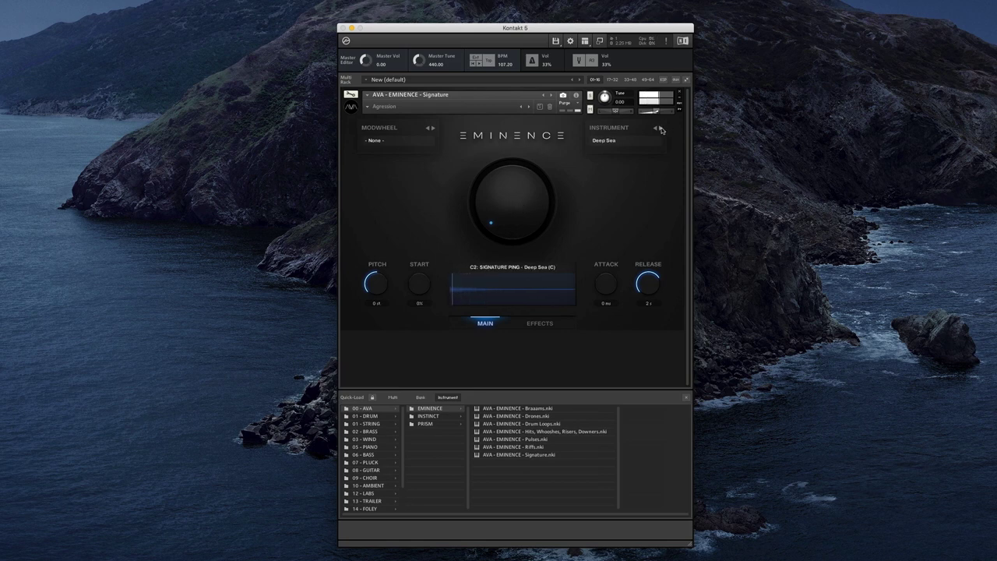
pyautogui.click(660, 127)
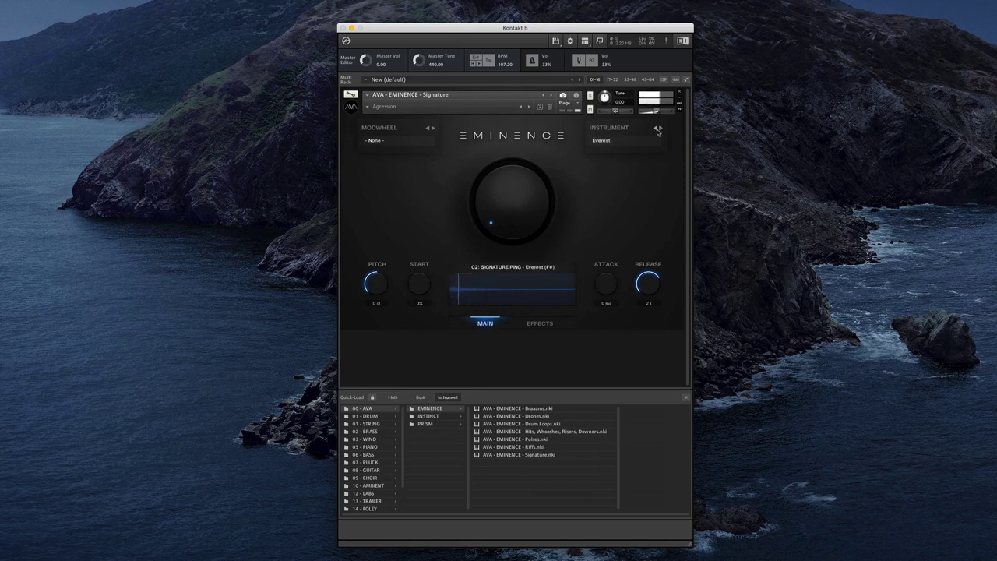
pyautogui.click(659, 129)
pyautogui.click(659, 129)
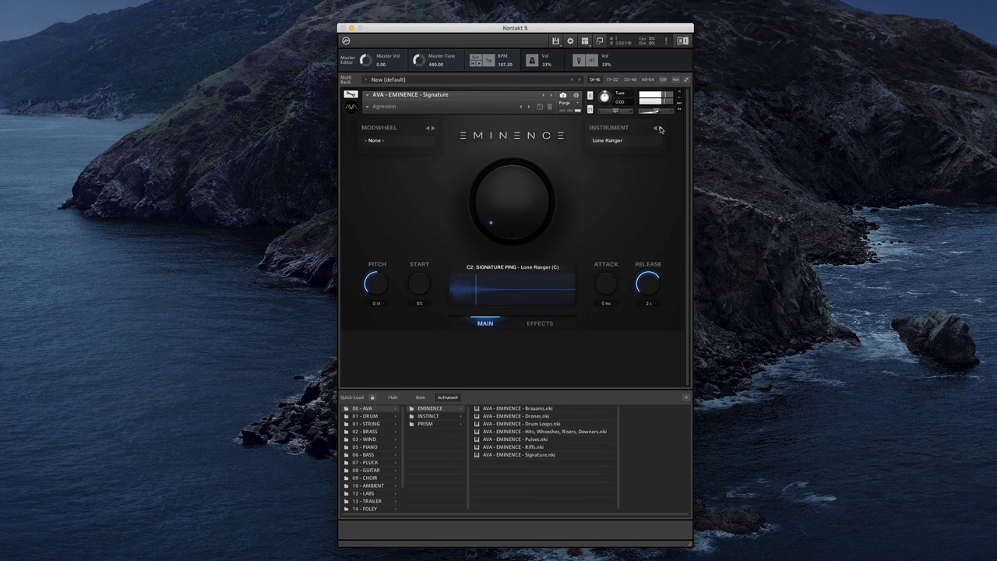
# Step: Audition the Melting Caps, Mountain Top, Prodigee and Sedate pings, then the Degraded Hit and Distant Space textures
pyautogui.click(659, 129)
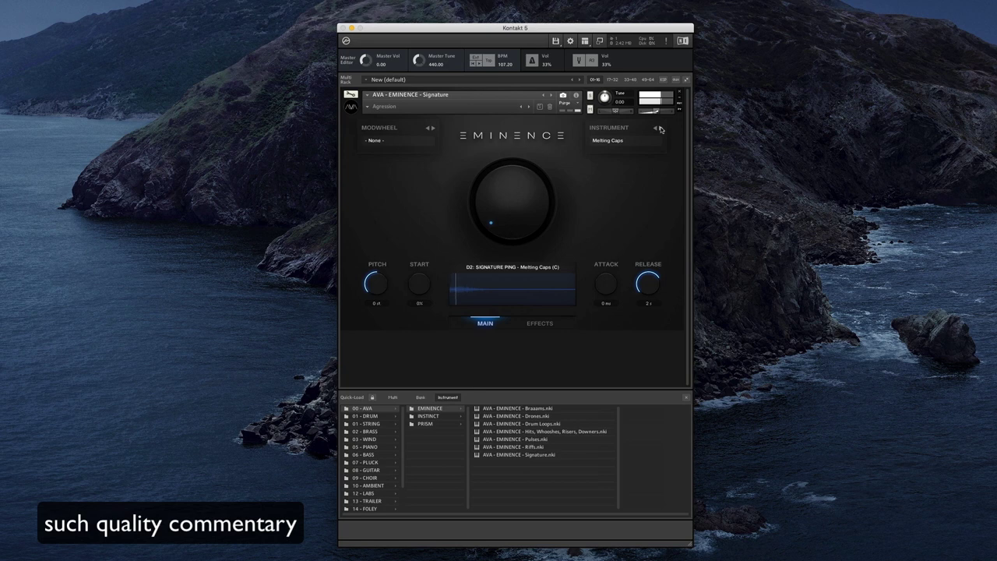
pyautogui.click(659, 128)
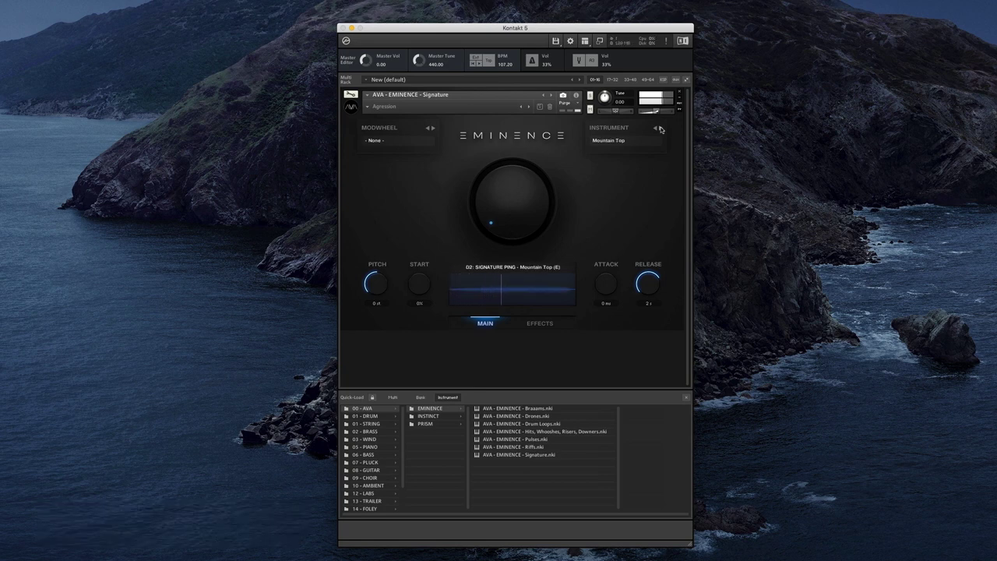
pyautogui.click(659, 128)
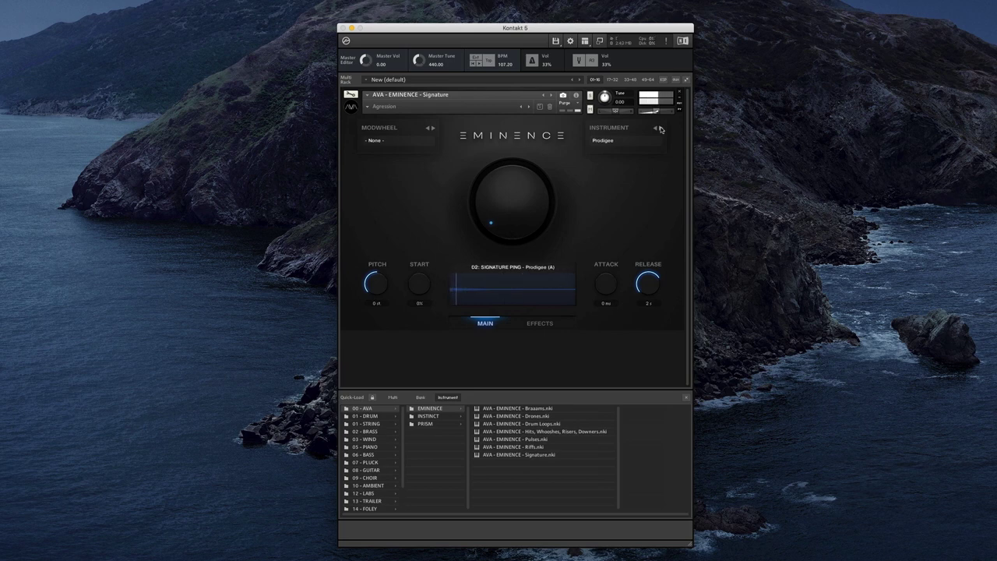
pyautogui.click(659, 128)
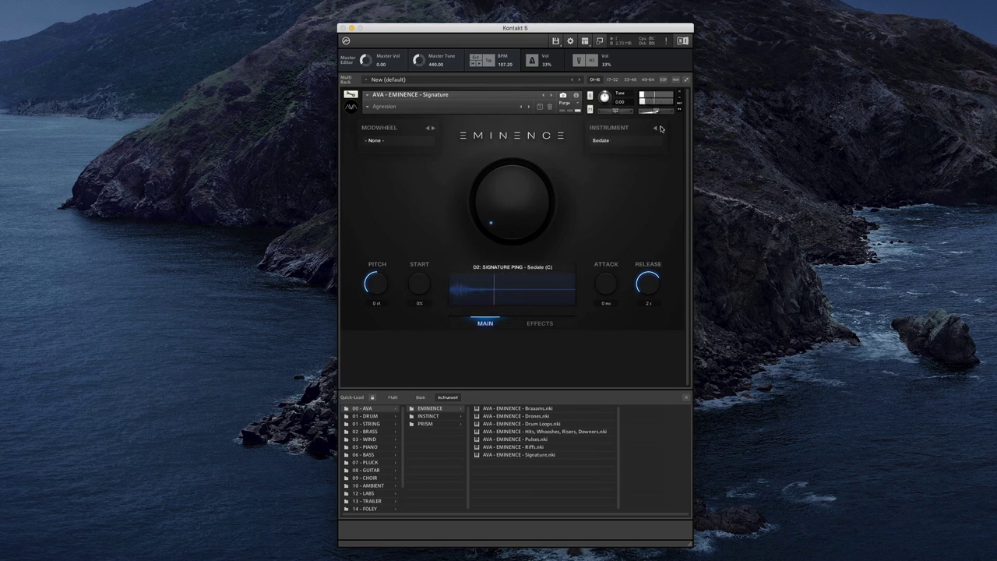
pyautogui.click(660, 128)
pyautogui.click(660, 128)
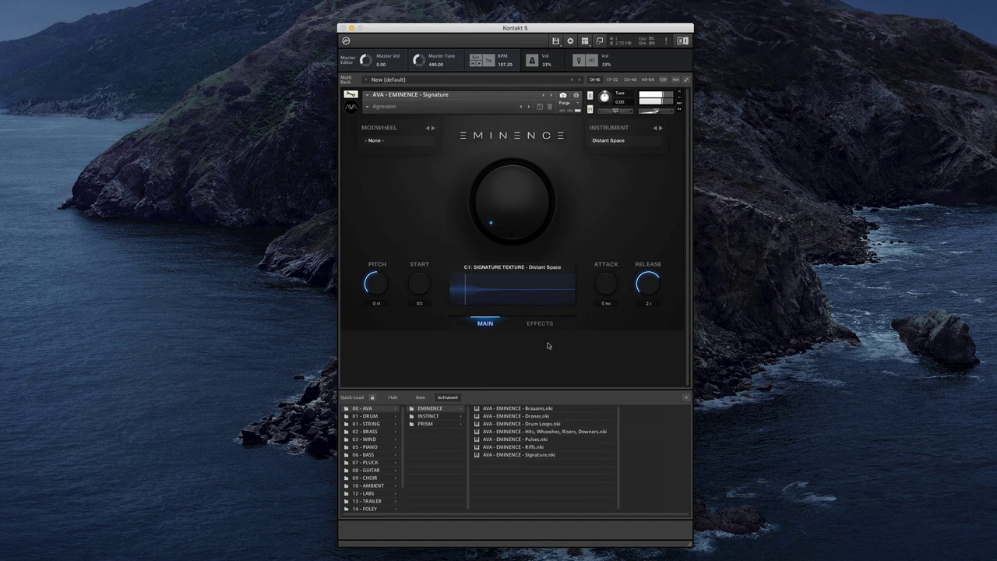
# Step: With the browser hidden, audition the Distillation, Disto Waves, Earthquake, Fracture and Multiverse textures
pyautogui.press('super+f')
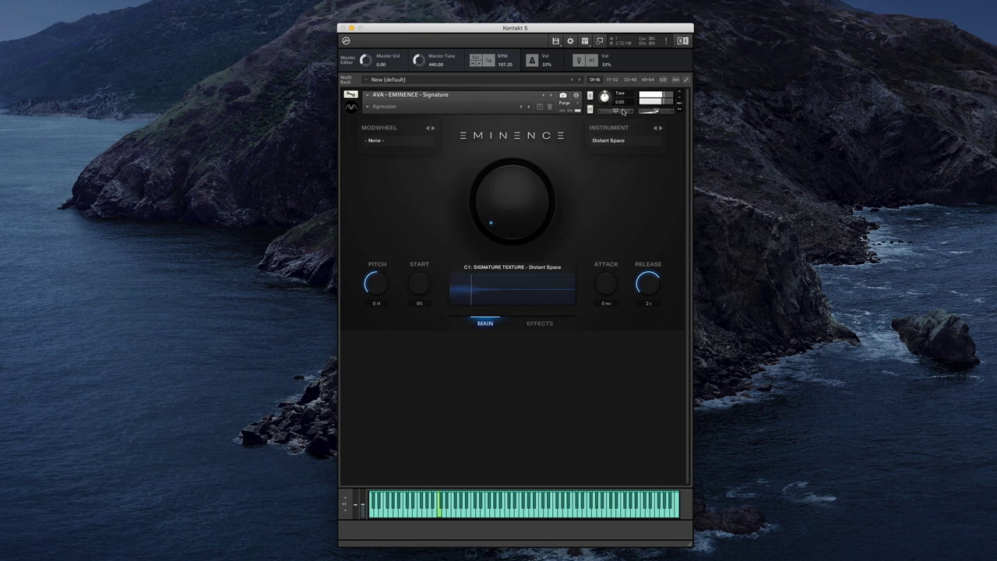
pyautogui.click(660, 129)
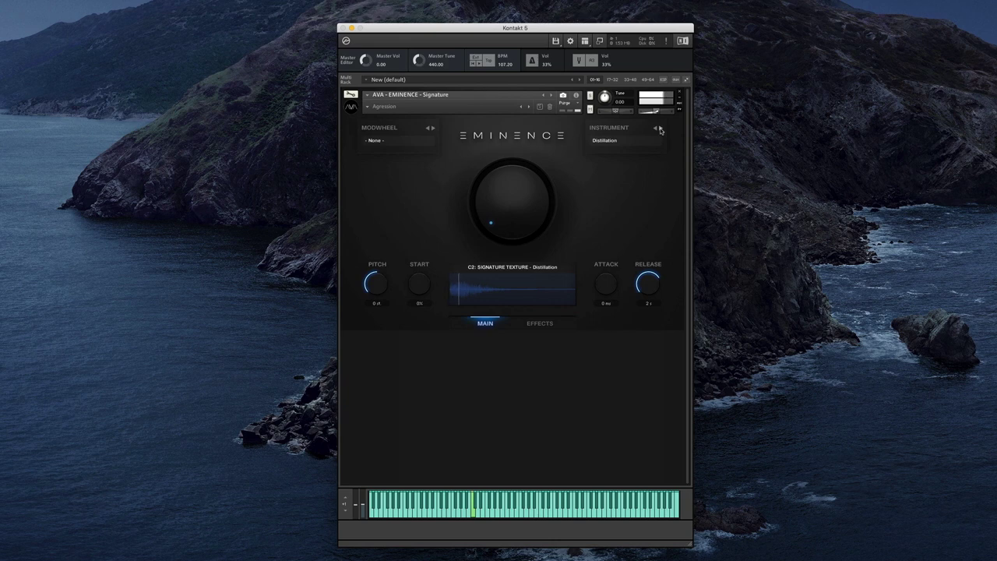
pyautogui.click(659, 129)
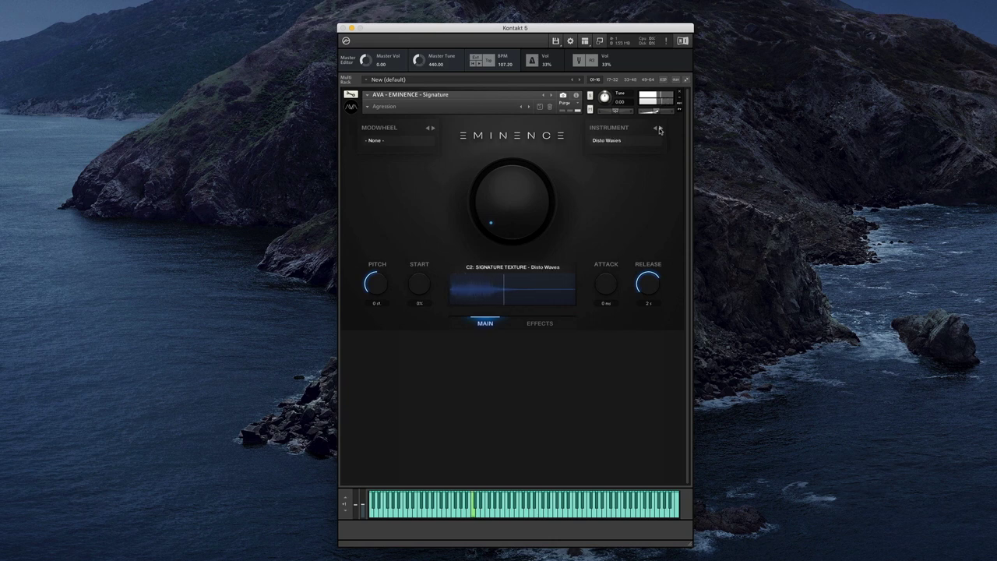
pyautogui.click(659, 129)
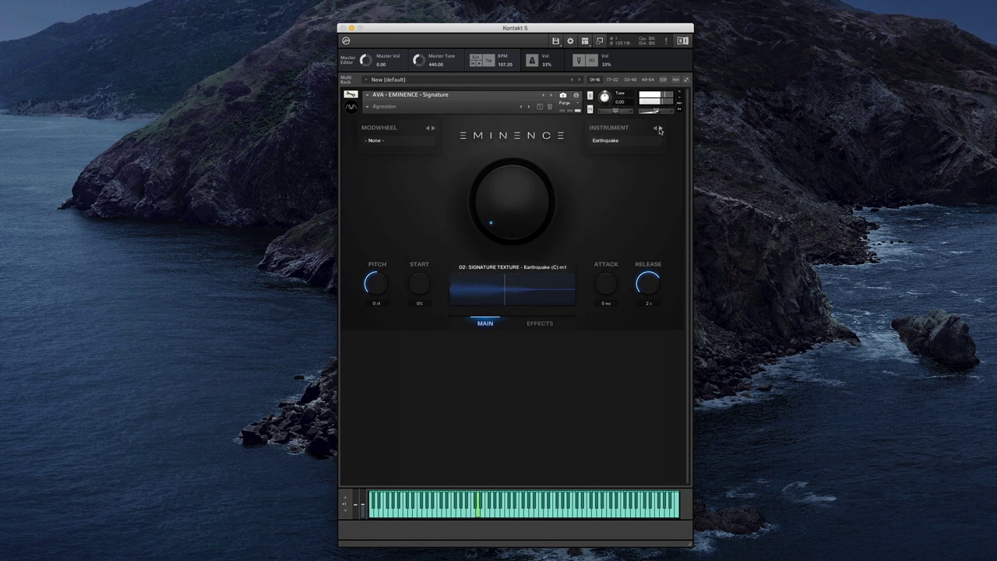
pyautogui.click(659, 129)
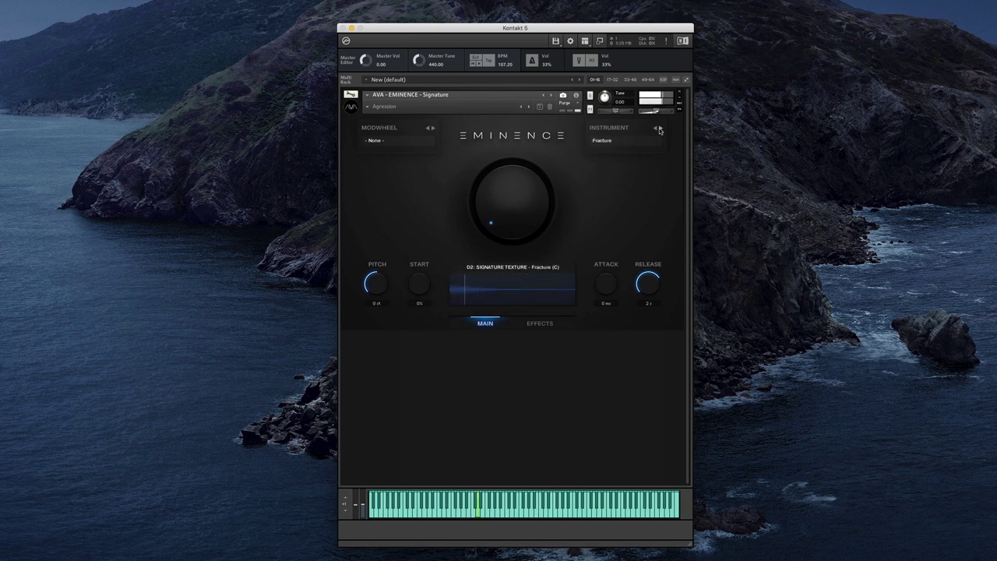
pyautogui.click(659, 129)
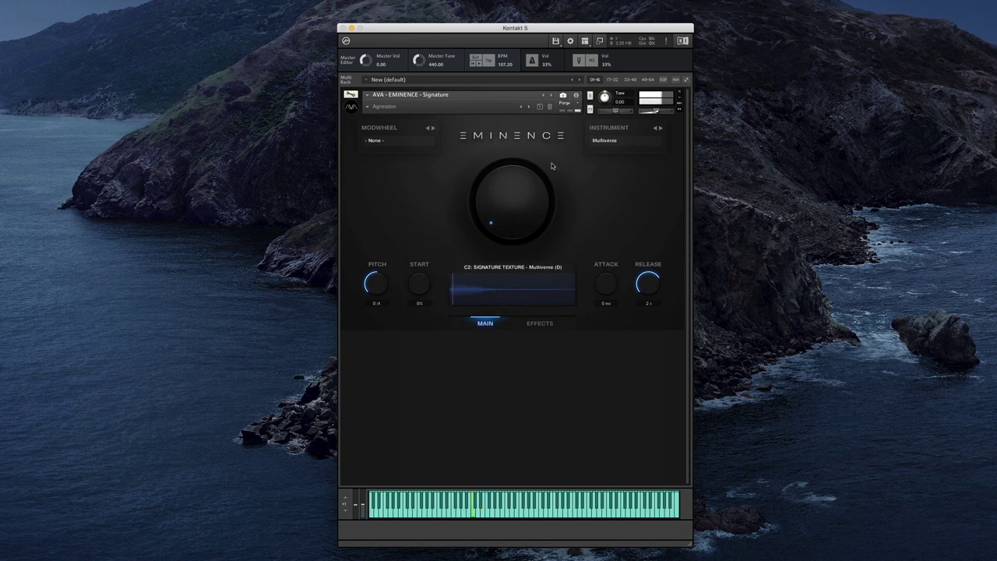